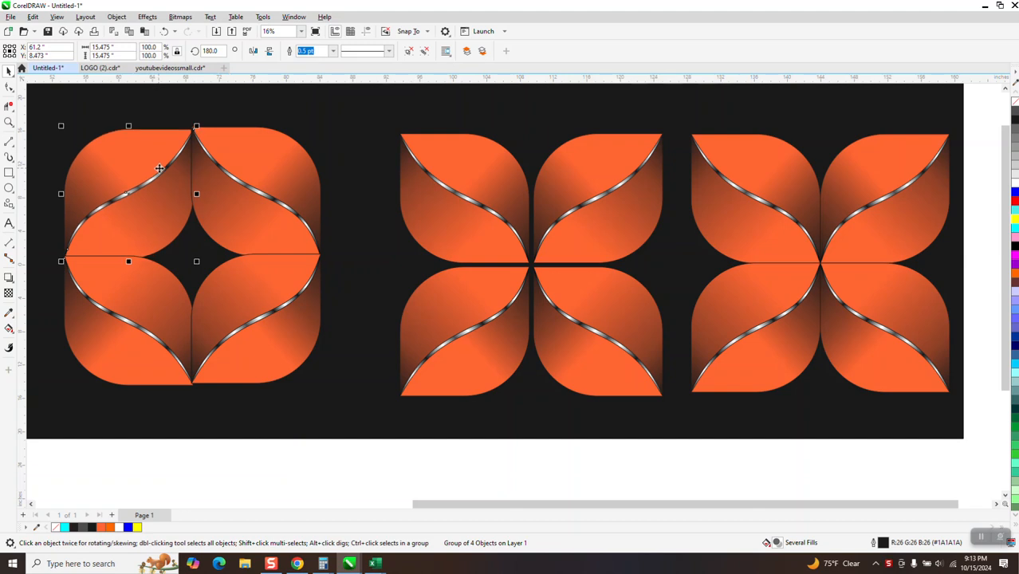
- Remove the outline from the four leaf groups that form the rounded ring motif
scroll(324, 221, "down", 1)
scroll(324, 221, "down", 1)
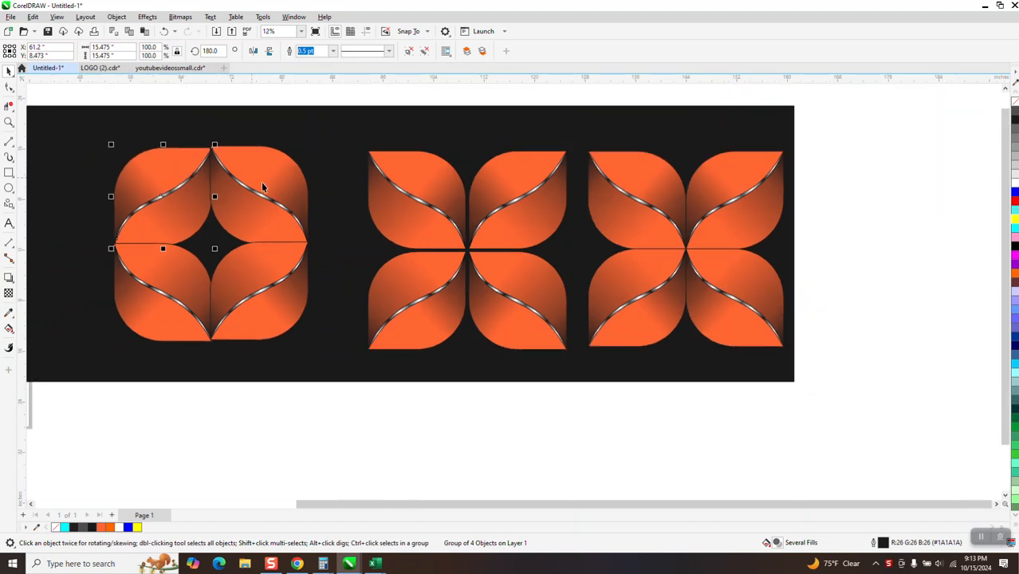
left_click_drag(74, 108, 328, 375)
right_click(1013, 106)
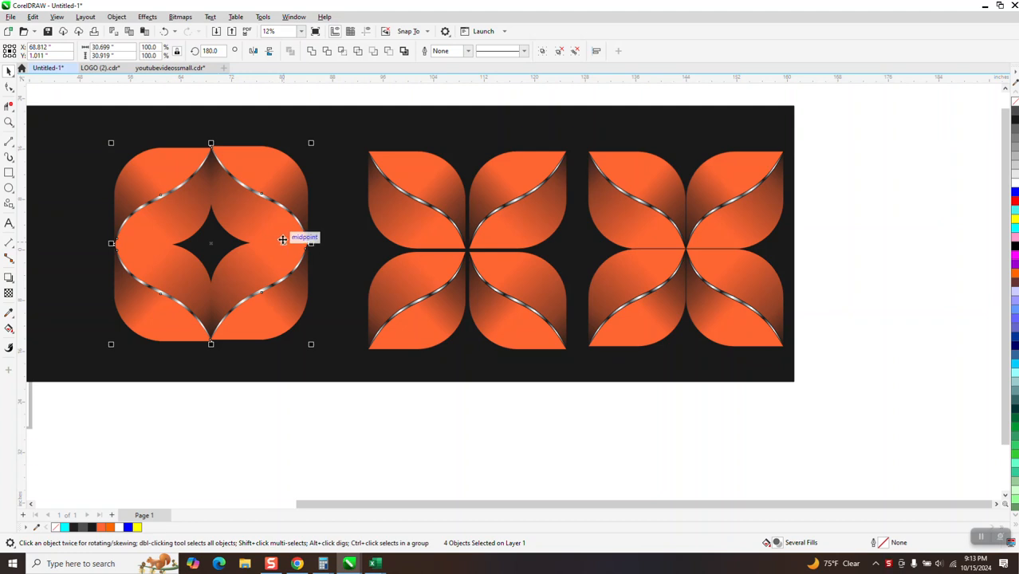
- Move the dark background with all three leaf motifs together clear above the blank page
scroll(287, 249, "down", 2)
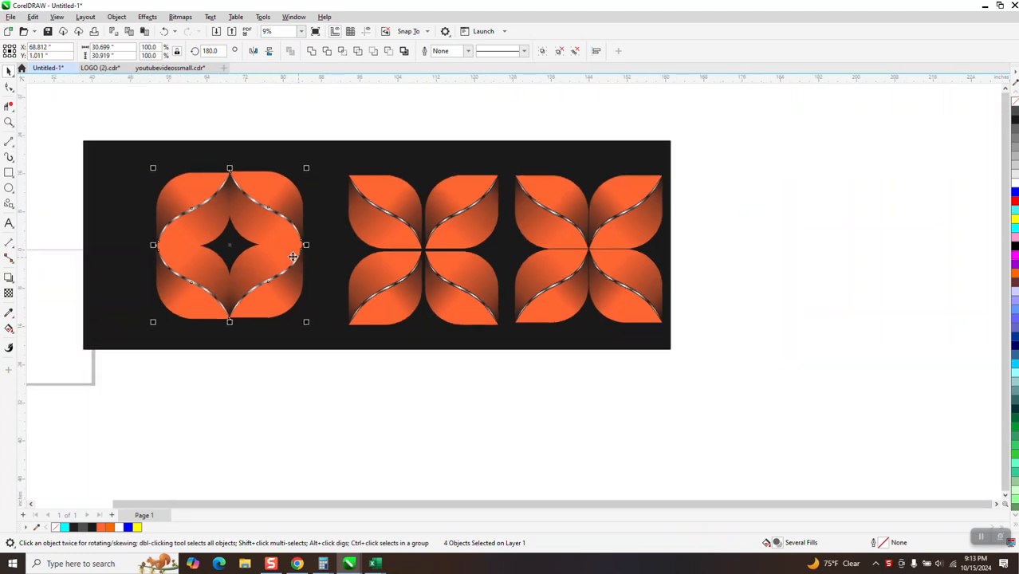
scroll(281, 247, "down", 1)
scroll(482, 243, "down", 3)
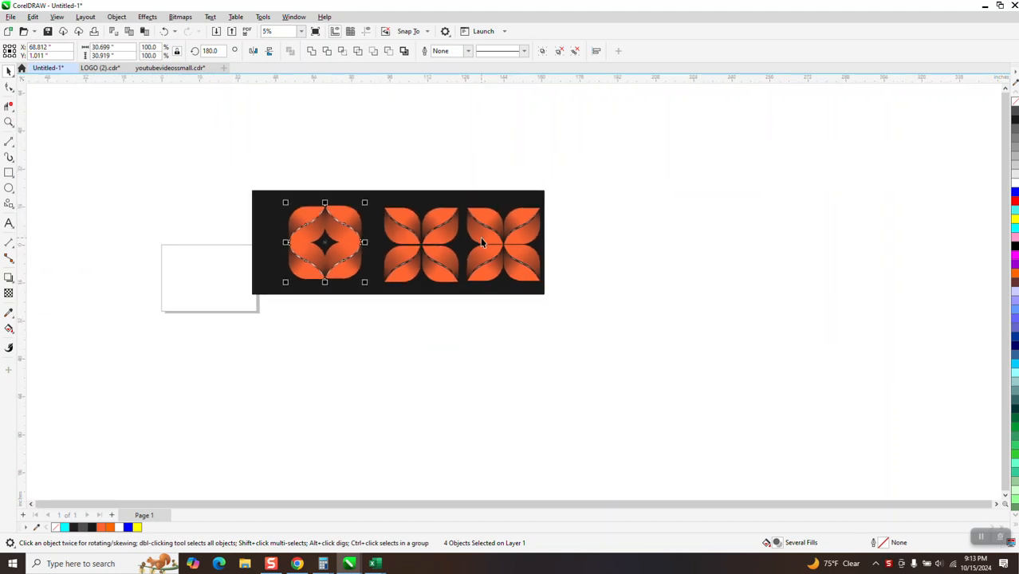
left_click(8, 124)
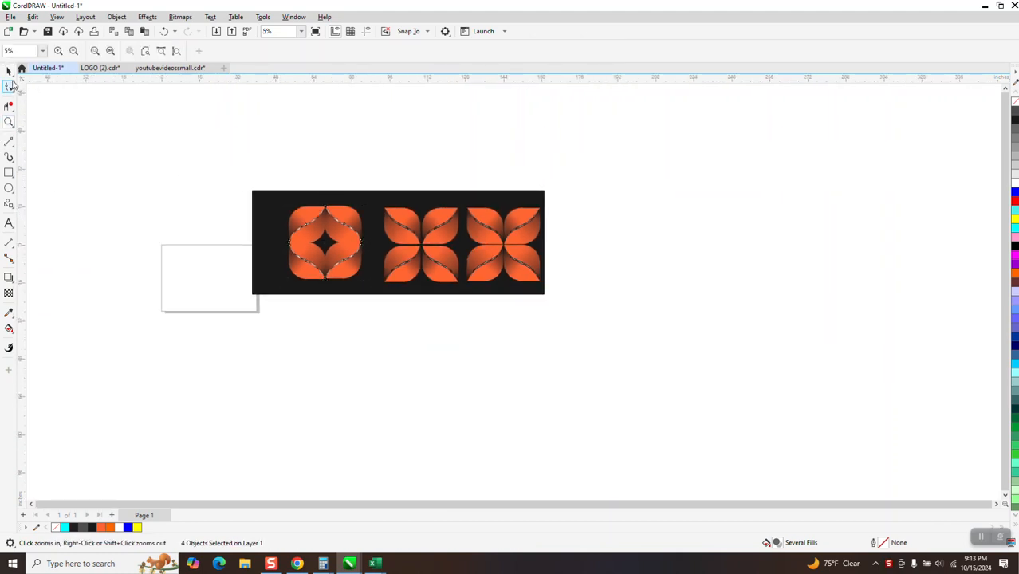
left_click(9, 71)
left_click_drag(218, 168, 571, 318)
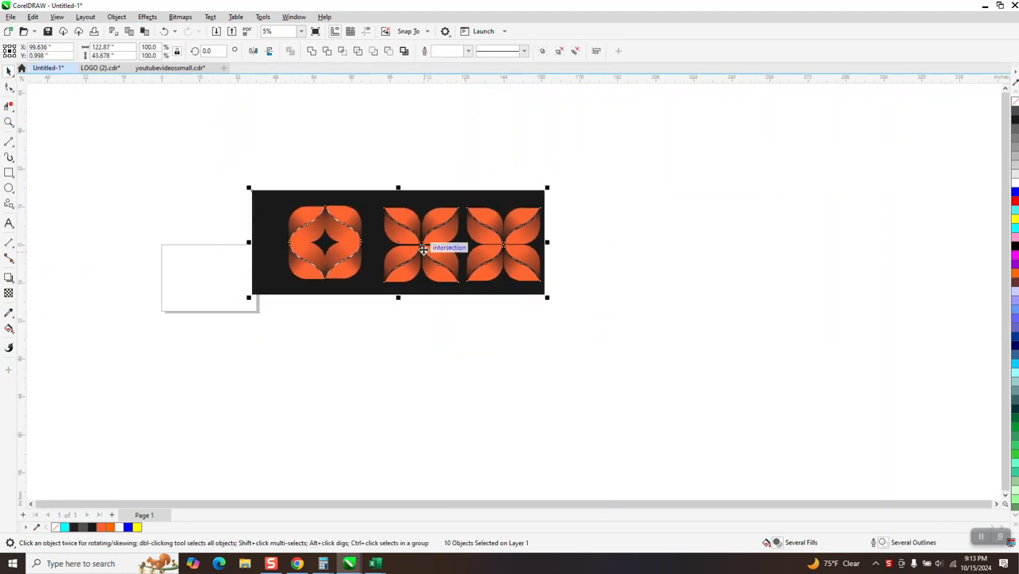
left_click_drag(425, 245, 404, 176)
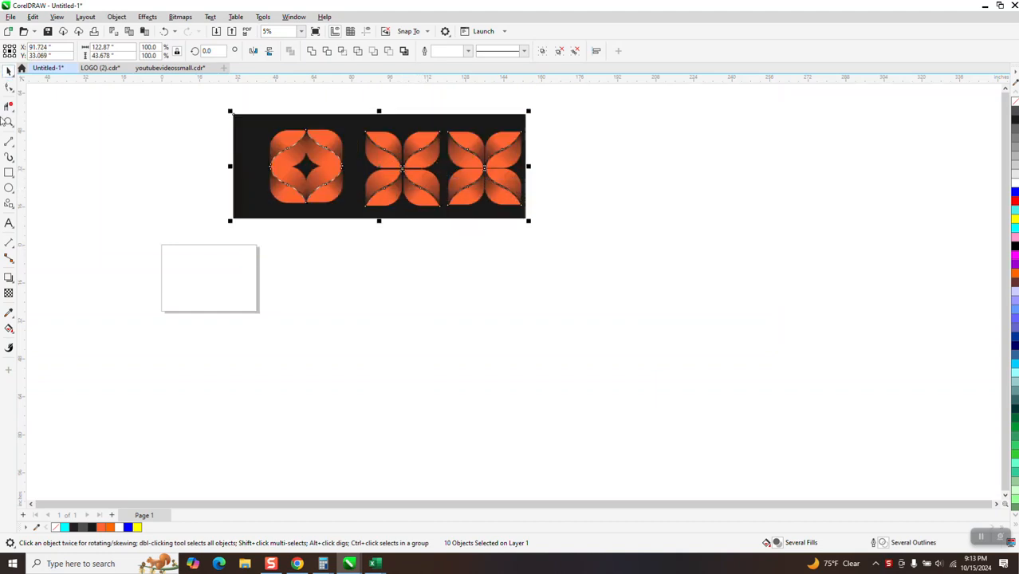
left_click_drag(120, 219, 288, 301)
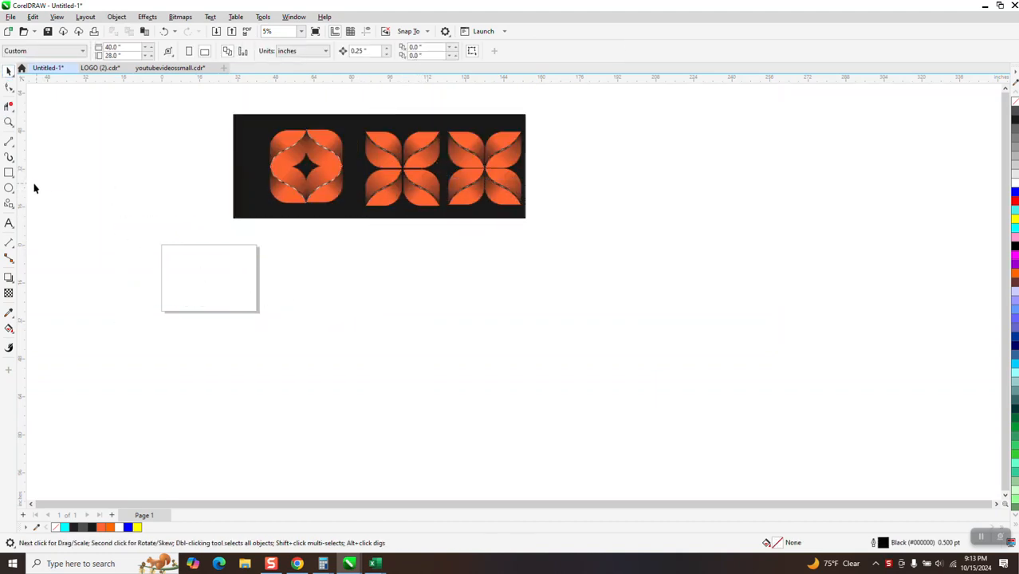
- Draw a square about 9.23 in wide on the page and round its upper-left and lower-right corners to 4.614 in
left_click(9, 122)
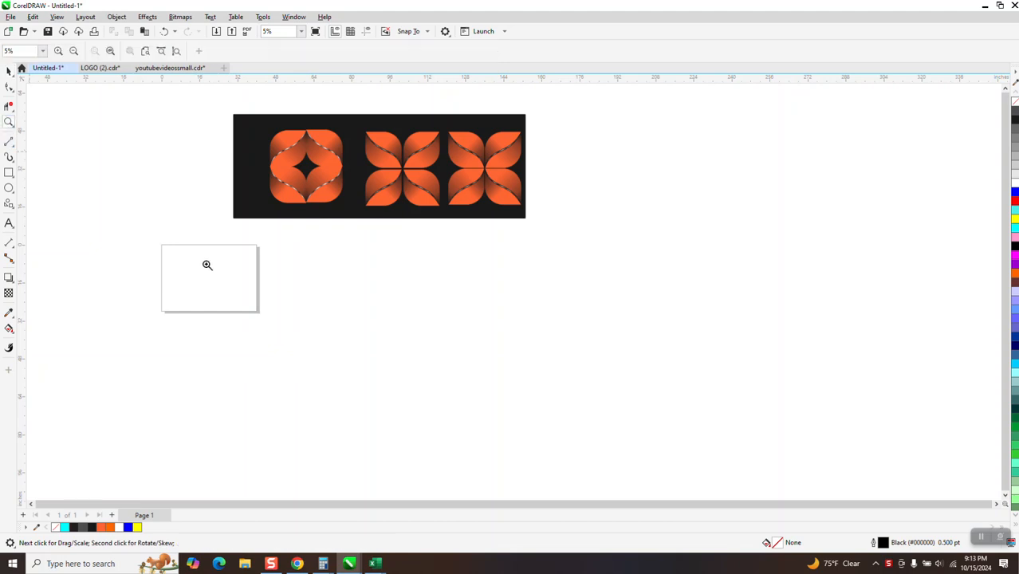
left_click_drag(201, 282, 308, 324)
left_click(8, 172)
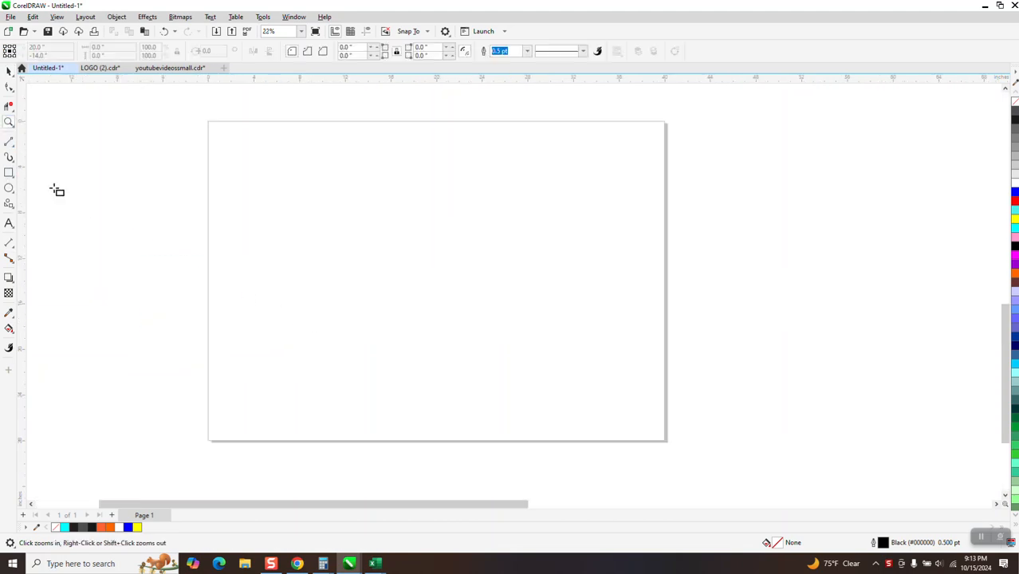
mouse_move(476, 201)
left_mouse_down()
mouse_move(398, 296)
mouse_move(367, 308)
left_mouse_up()
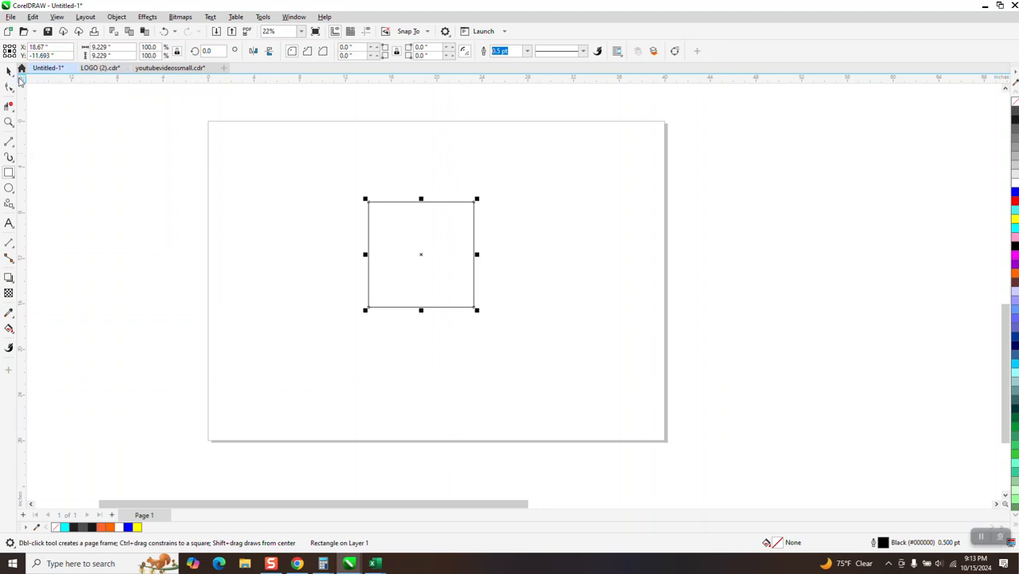
left_click(10, 87)
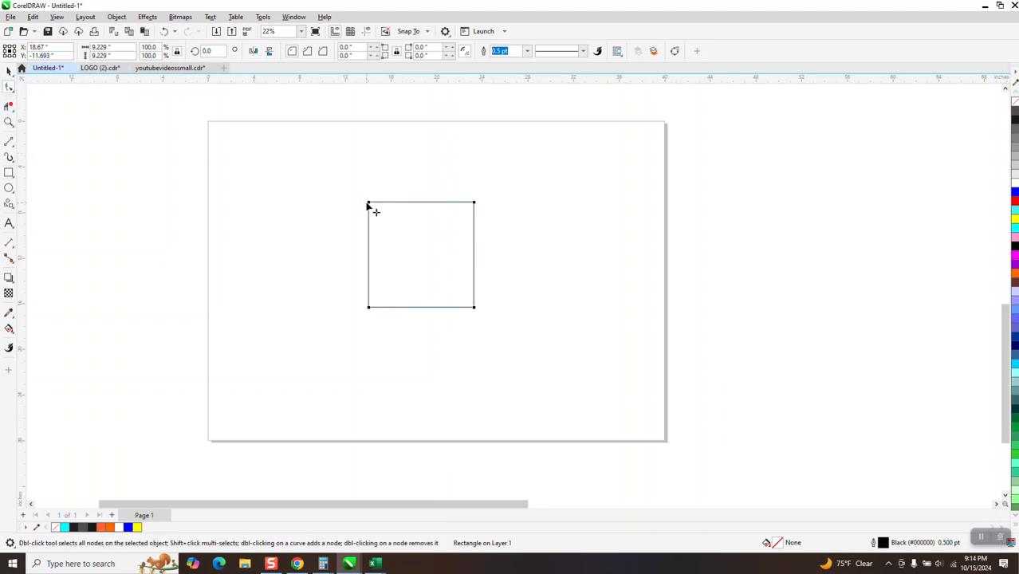
left_click_drag(369, 206, 484, 253)
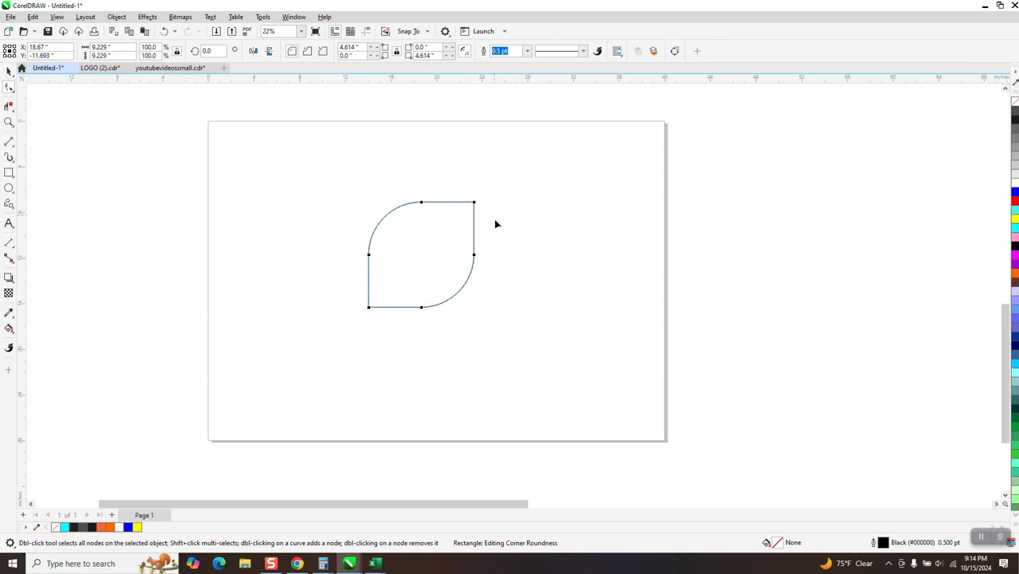
left_click(10, 71)
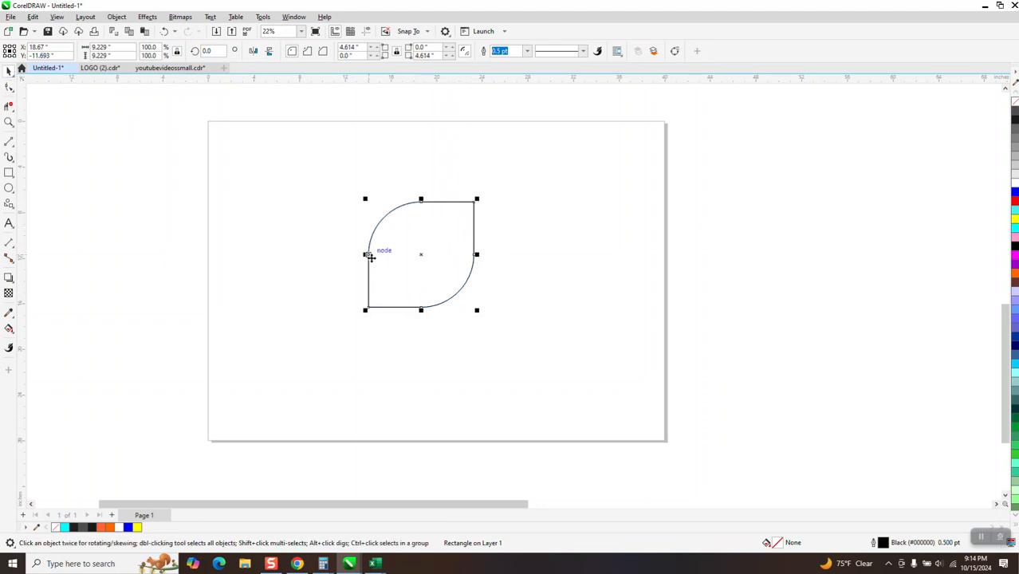
left_click_drag(365, 255, 582, 255)
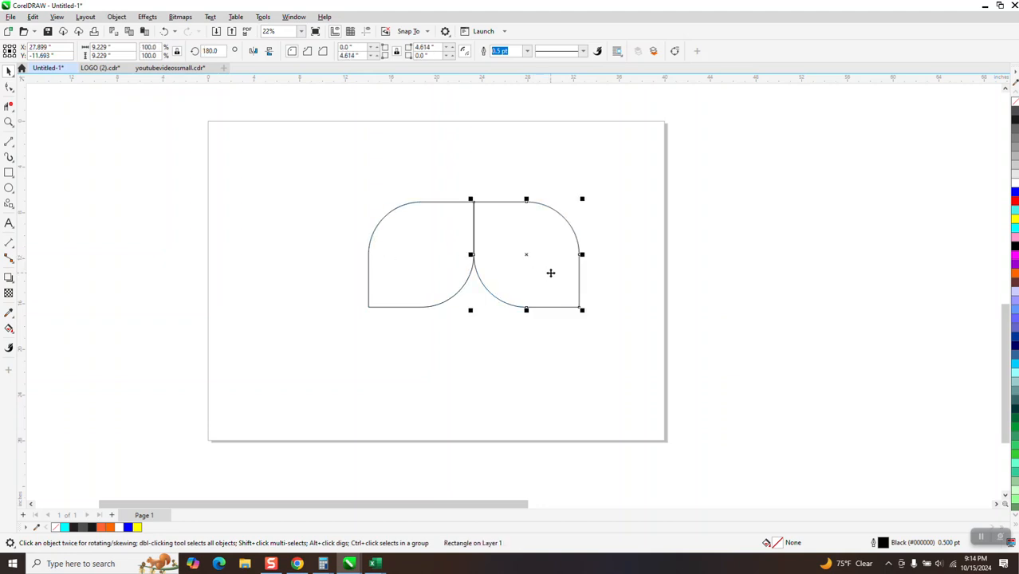
key("Delete")
- Mirror the leaf outline vertically and draw a straight diagonal line between its two sharp corners
left_click(397, 283)
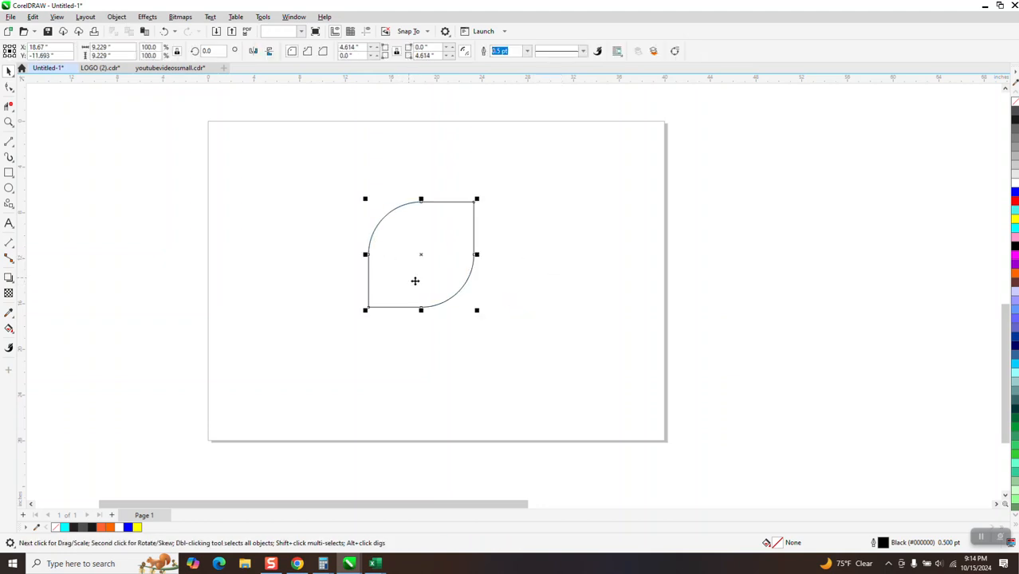
left_click(268, 51)
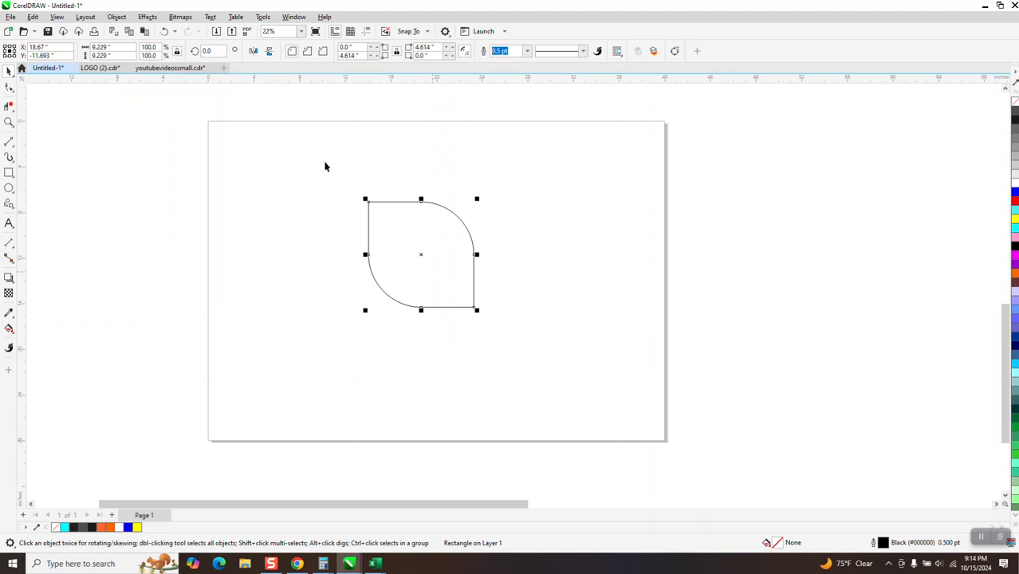
left_click(12, 144)
left_click(47, 154)
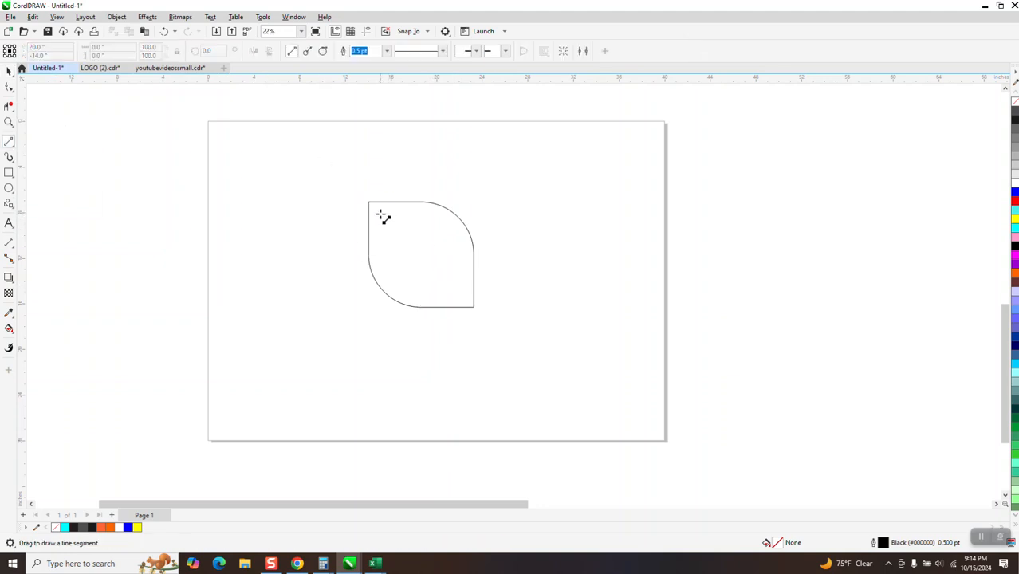
left_click_drag(369, 203, 478, 310)
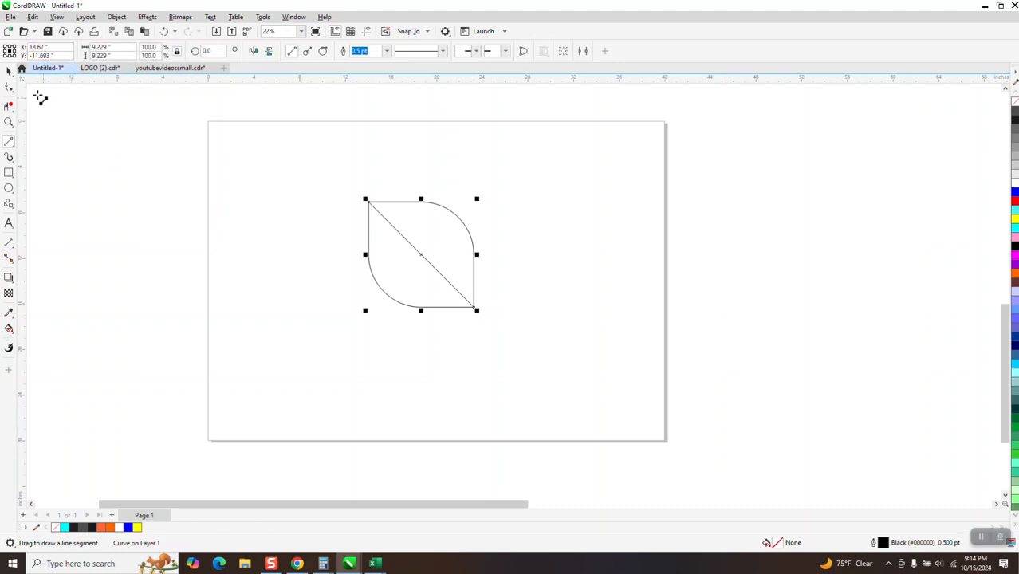
- Convert the diagonal line to a curve and bend it into a smooth S shape using its end handles
left_click(14, 88)
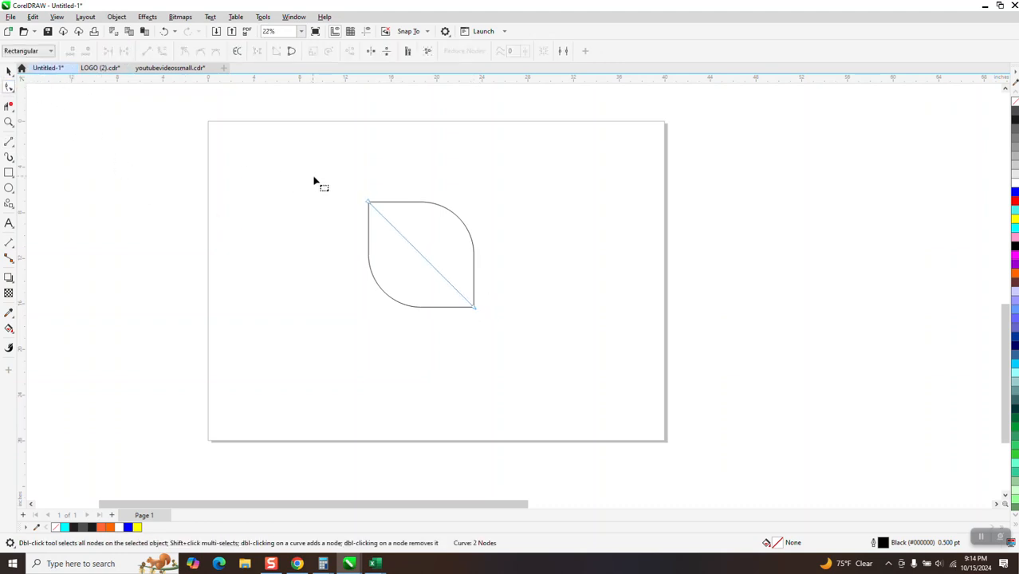
left_click_drag(335, 181, 504, 336)
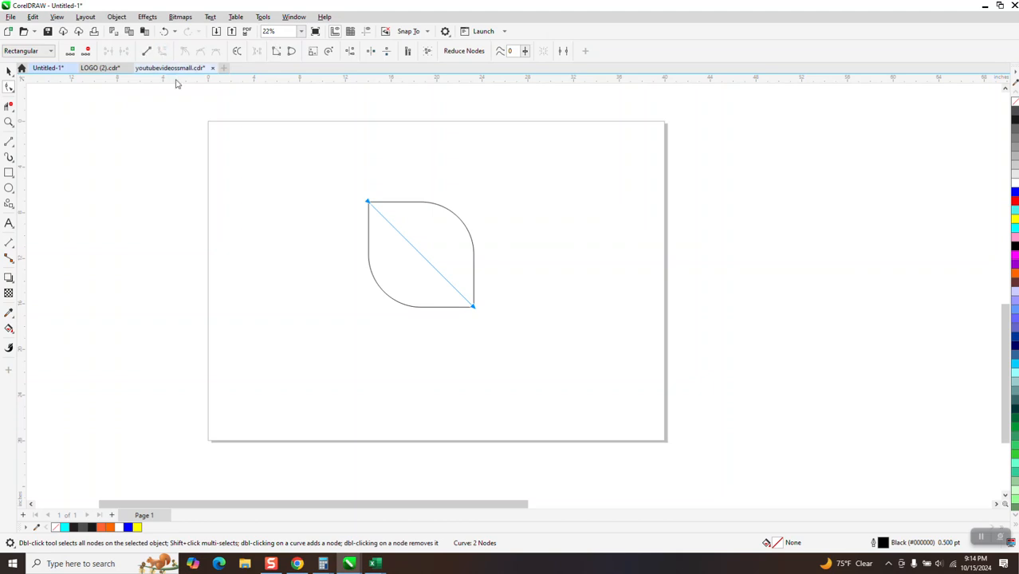
left_click(350, 207)
left_click(370, 204)
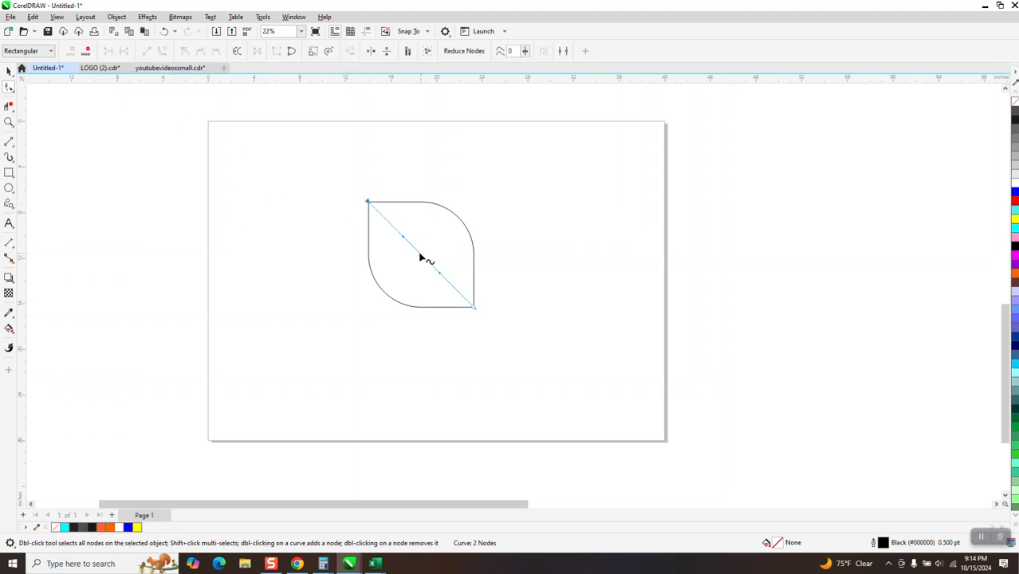
left_click_drag(406, 244, 445, 245)
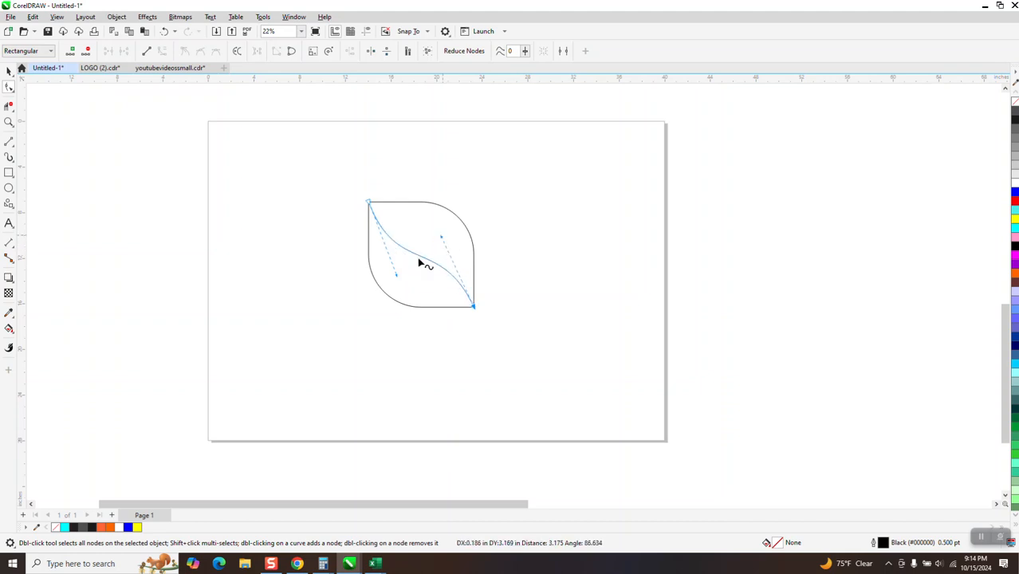
left_click(8, 70)
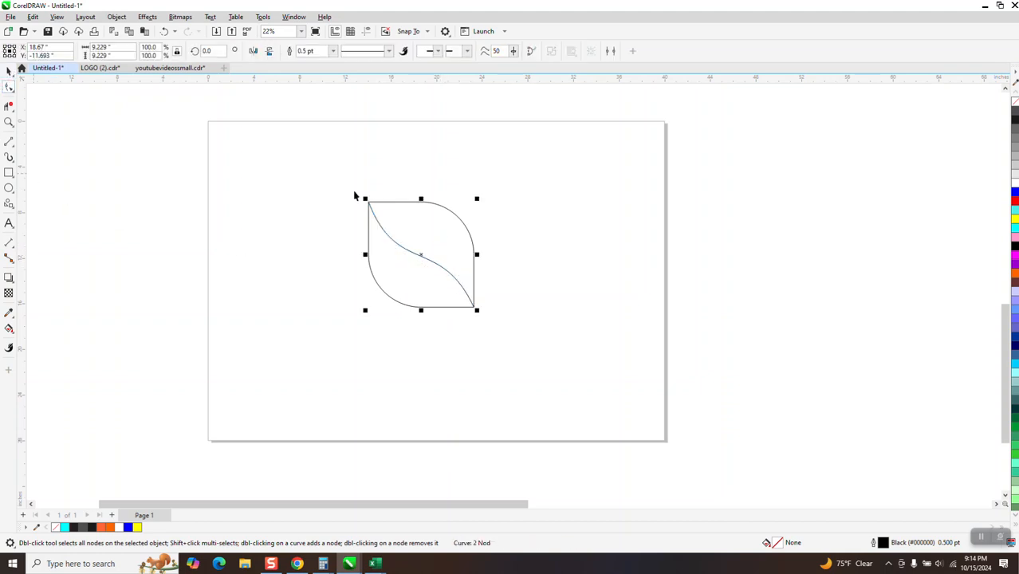
- Apply the Artistic Media preset stroke tapered at both ends to the S-curve with a stroke width of 0.5 in
left_click(496, 264)
left_click(448, 271)
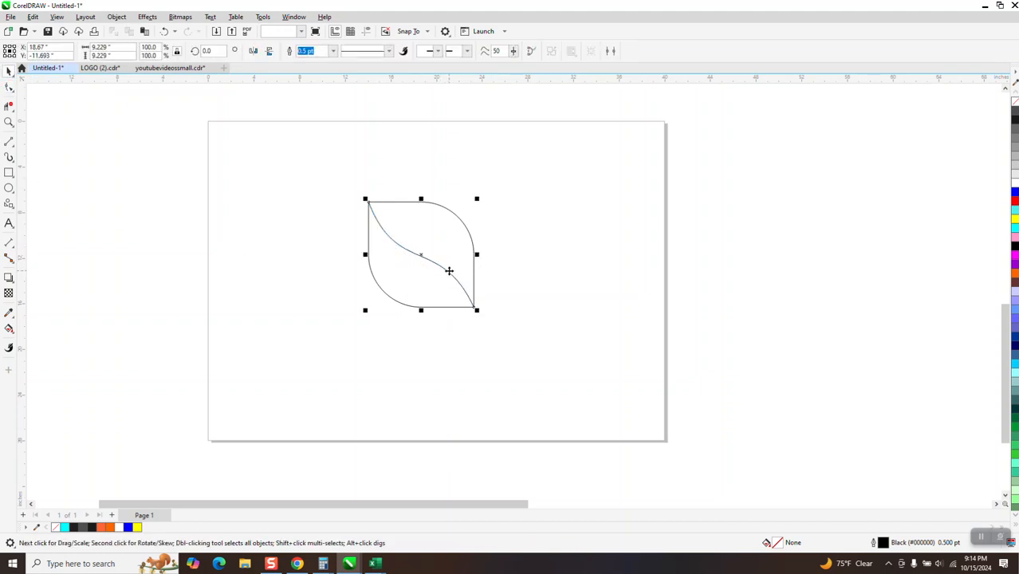
left_click(9, 158)
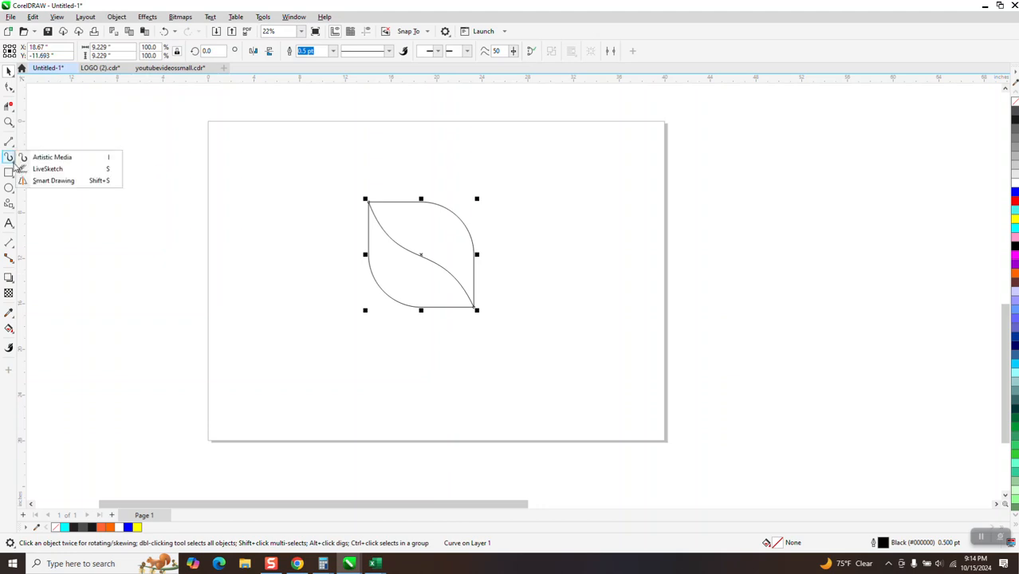
key("i")
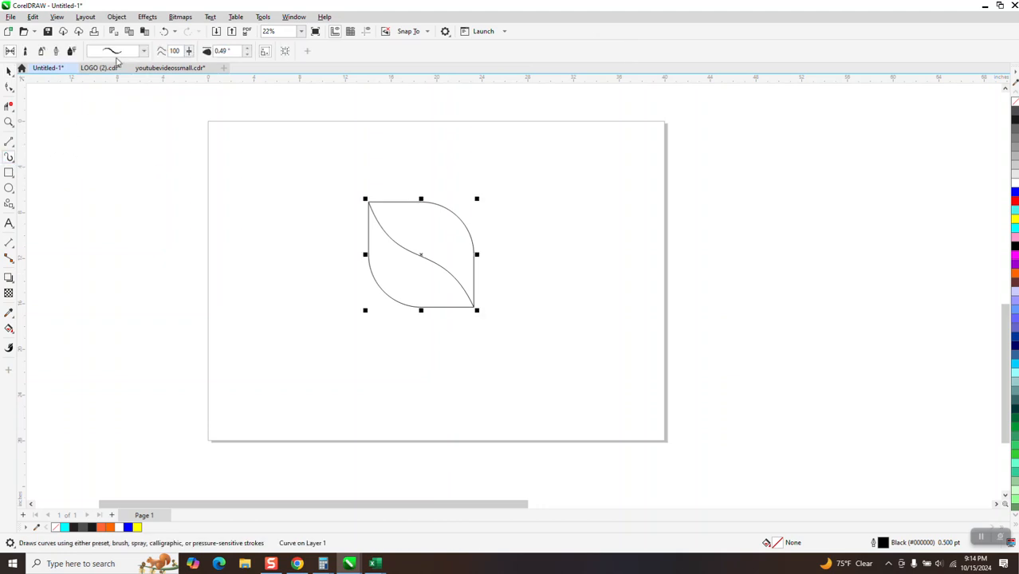
left_click(144, 51)
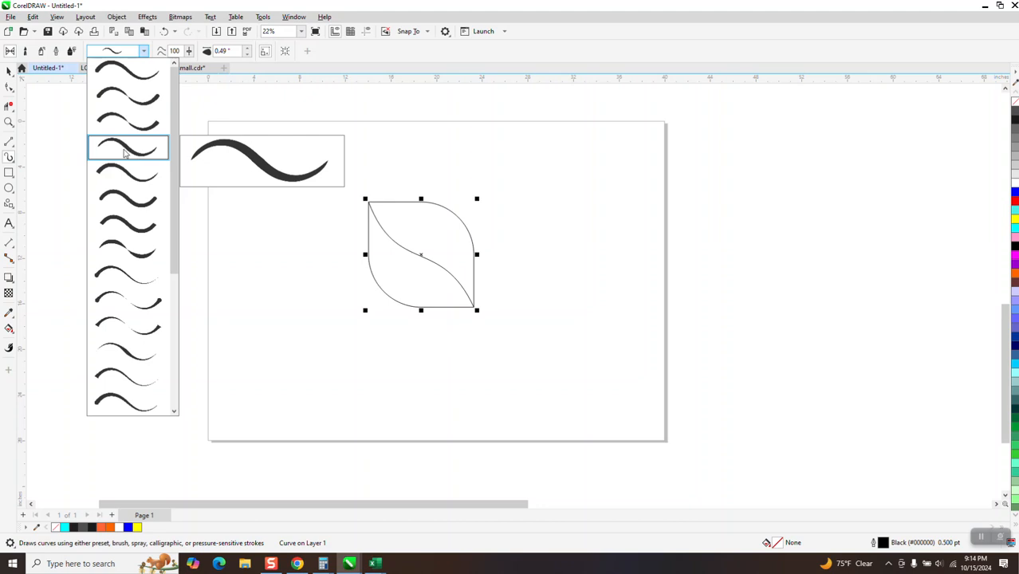
left_click(129, 151)
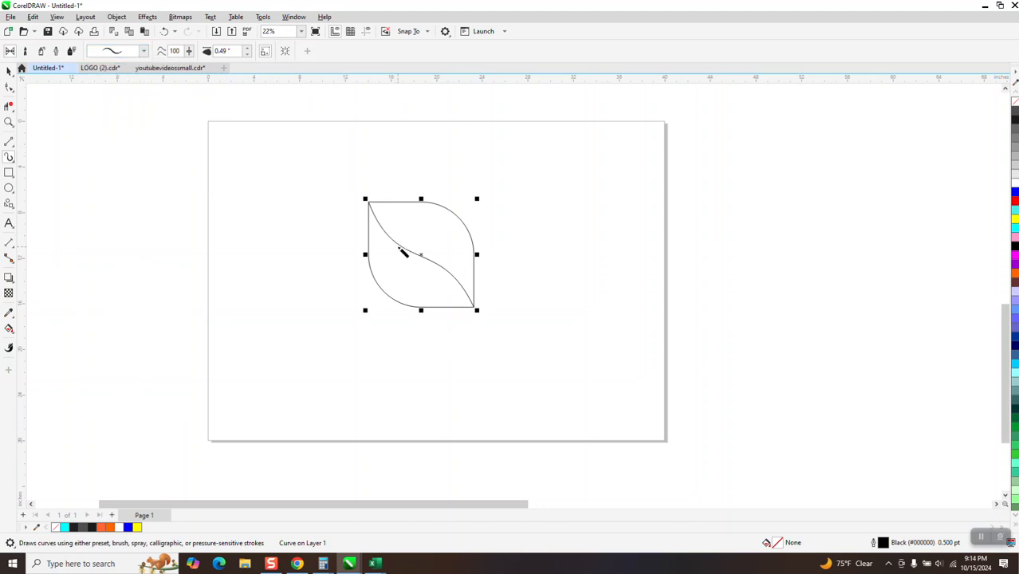
left_click(401, 247)
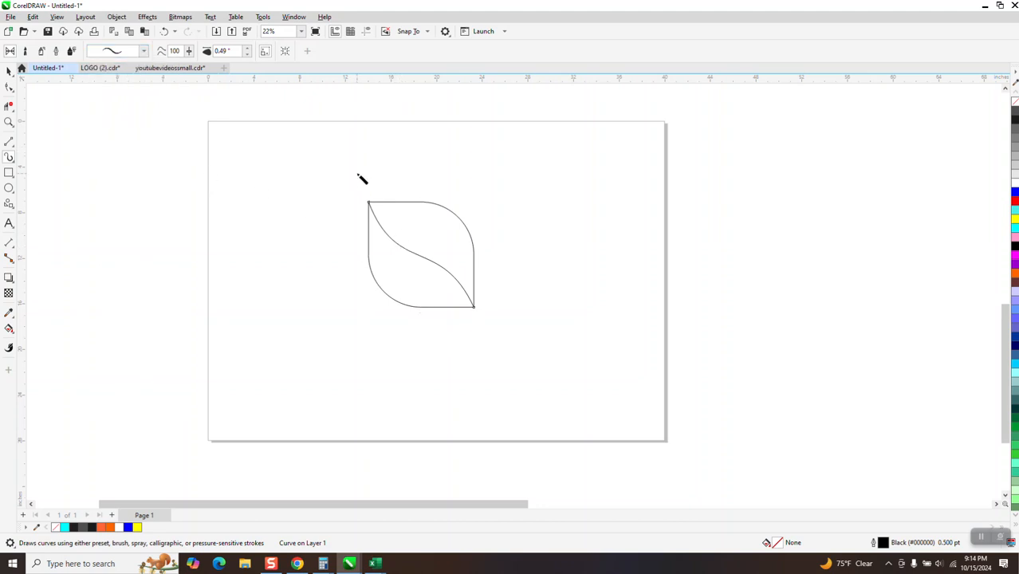
left_click(247, 49)
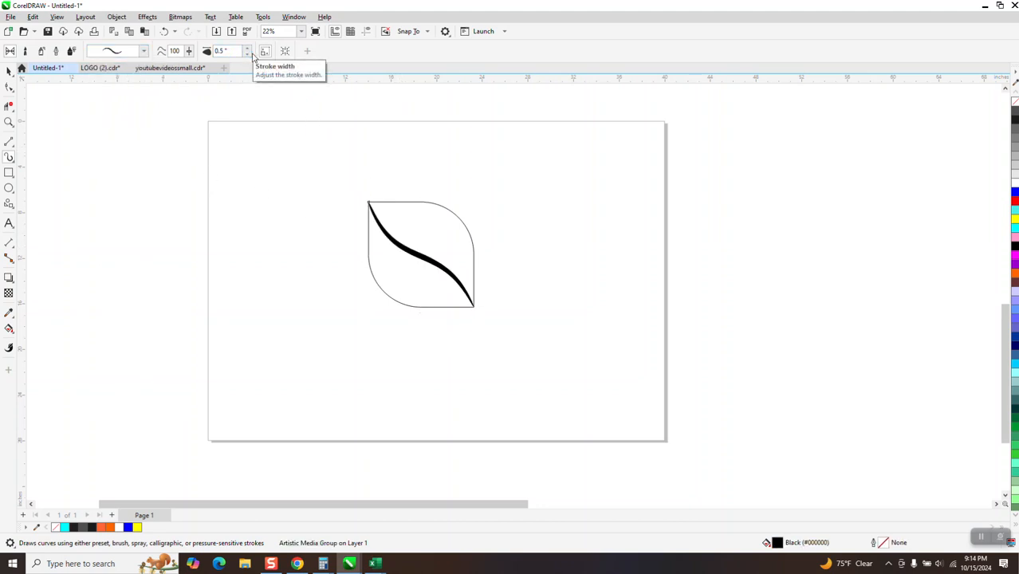
- Break the artistic media stroke apart and delete its invisible guide curve
left_click(9, 71)
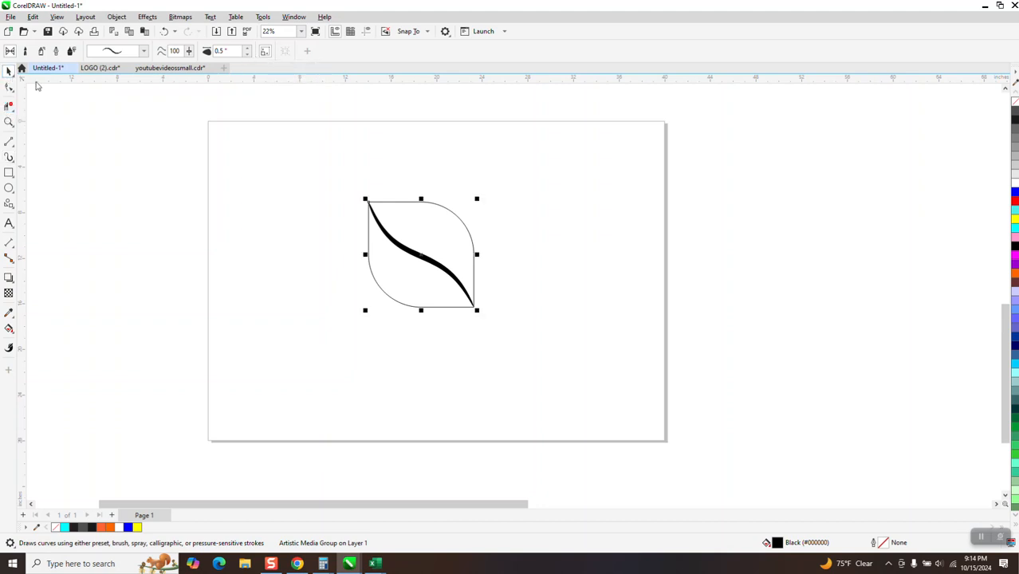
left_click(117, 17)
left_click(169, 263)
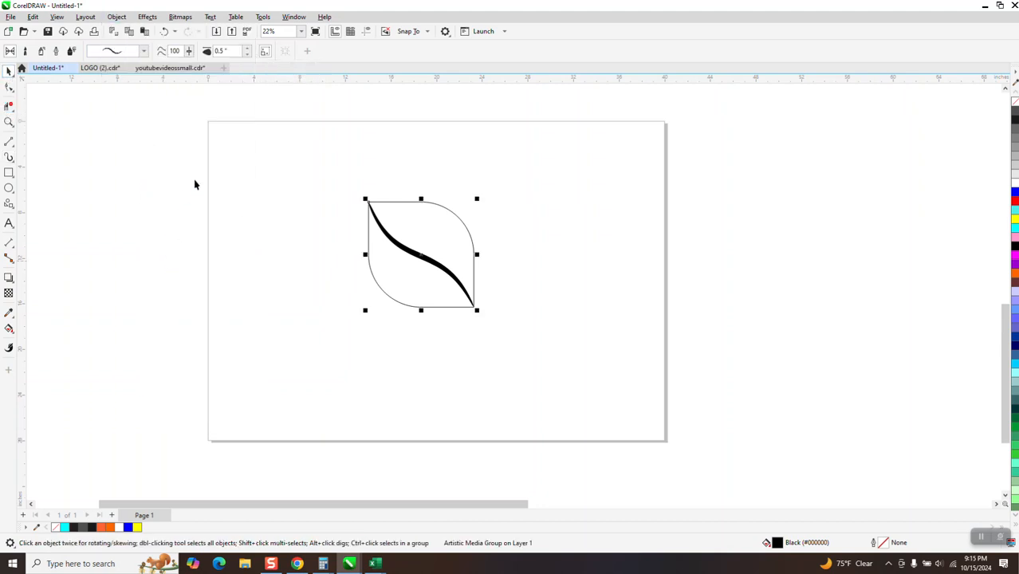
left_click(437, 246)
left_click_drag(415, 256, 598, 258)
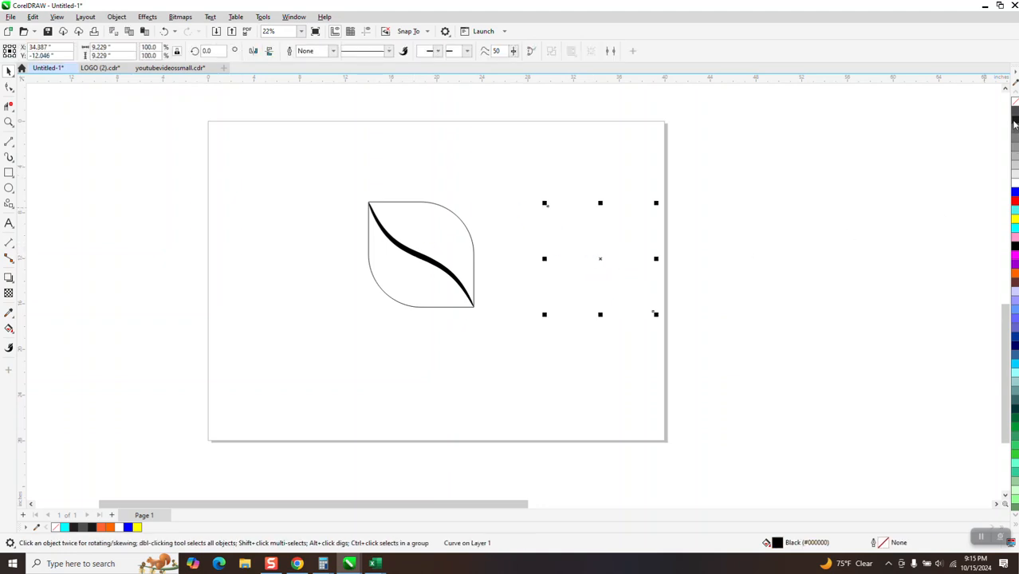
key("Delete")
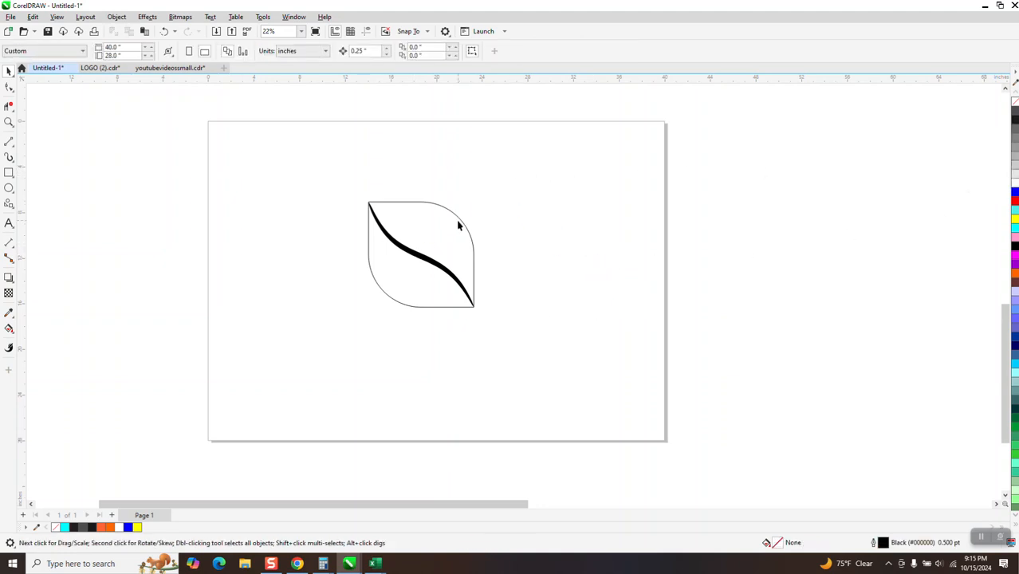
- Apply a linear fountain fill along the S-shaped divider, from black at its upper tip to dark gray at its lower tip
left_click(440, 271)
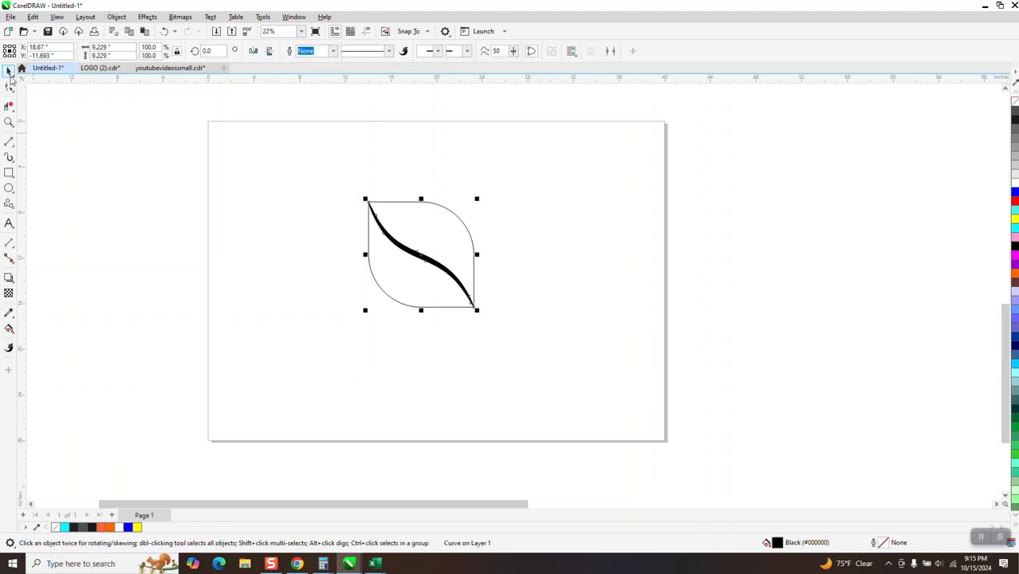
left_click(9, 122)
left_click_drag(358, 181, 596, 354)
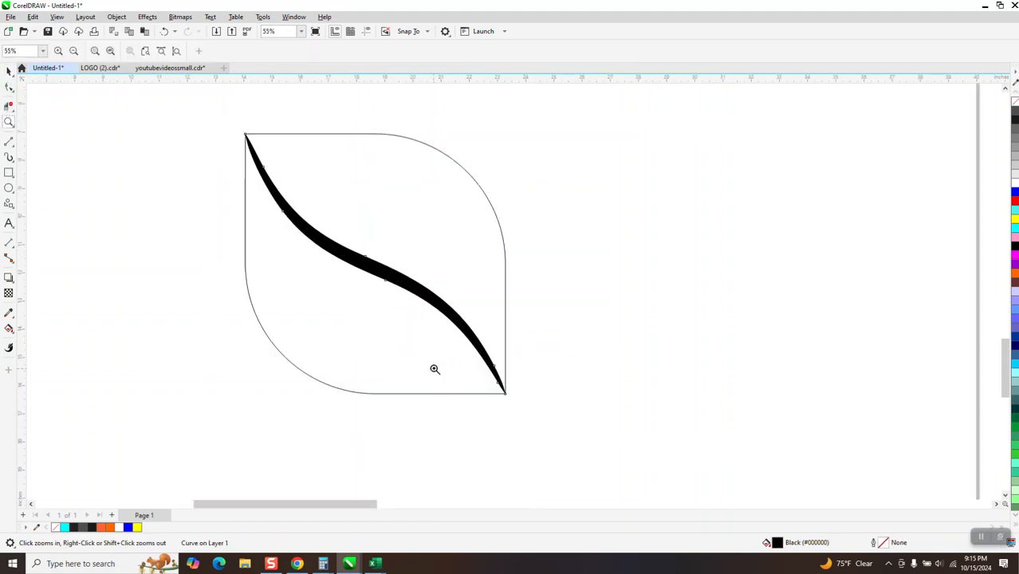
left_click(9, 70)
left_click(550, 289)
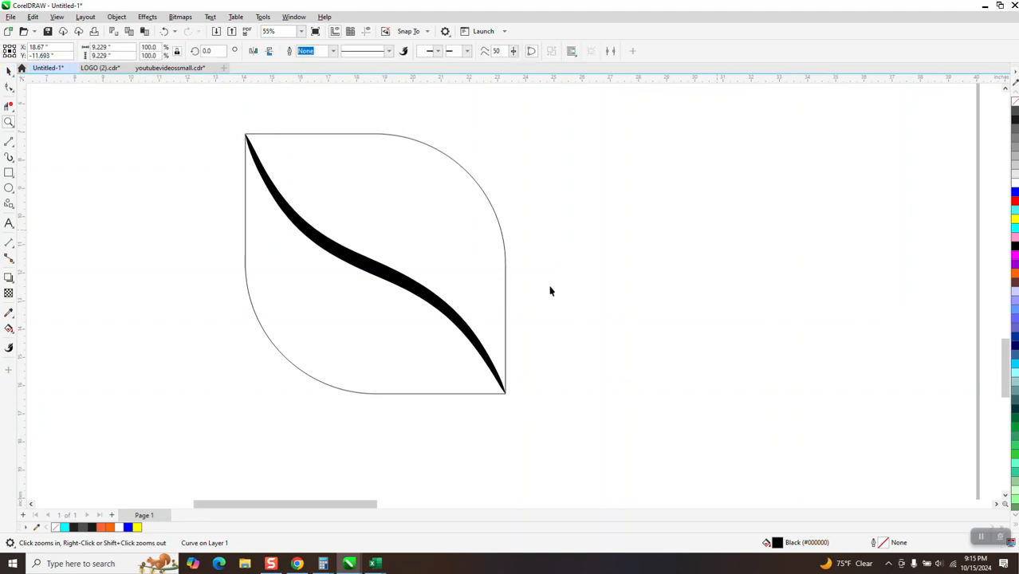
left_click(431, 303)
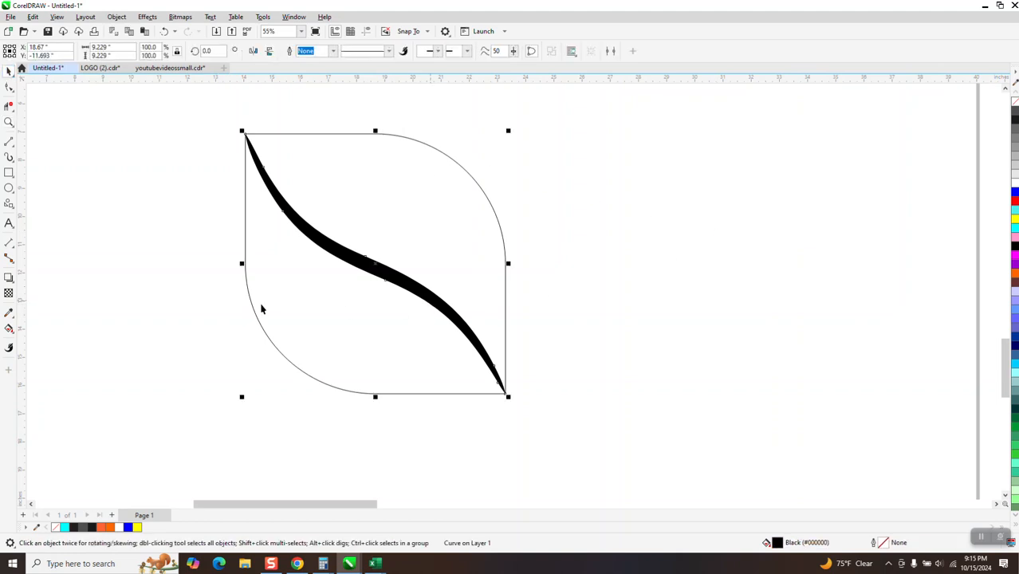
left_click(12, 333)
left_click(40, 329)
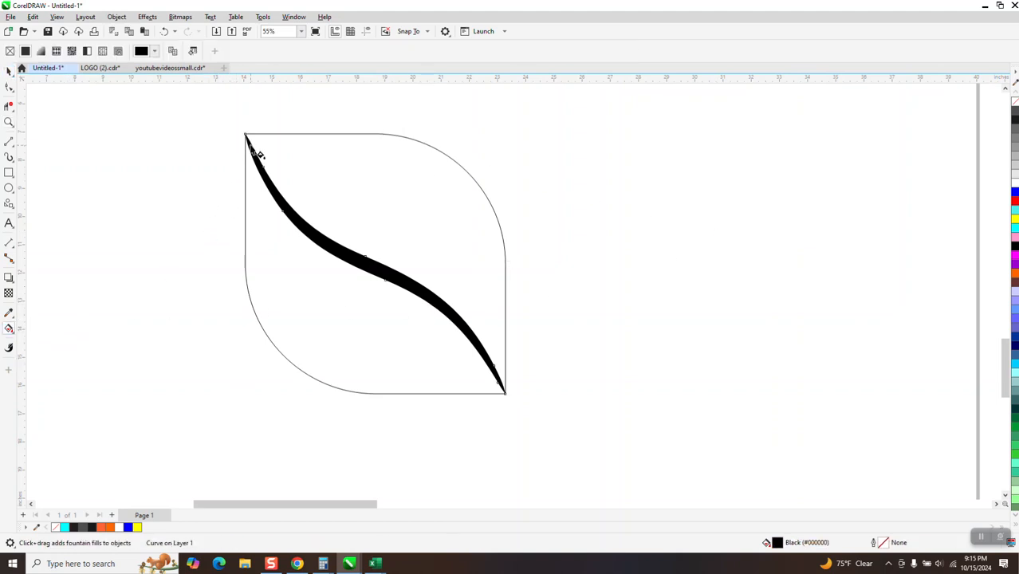
left_click_drag(249, 142, 504, 393)
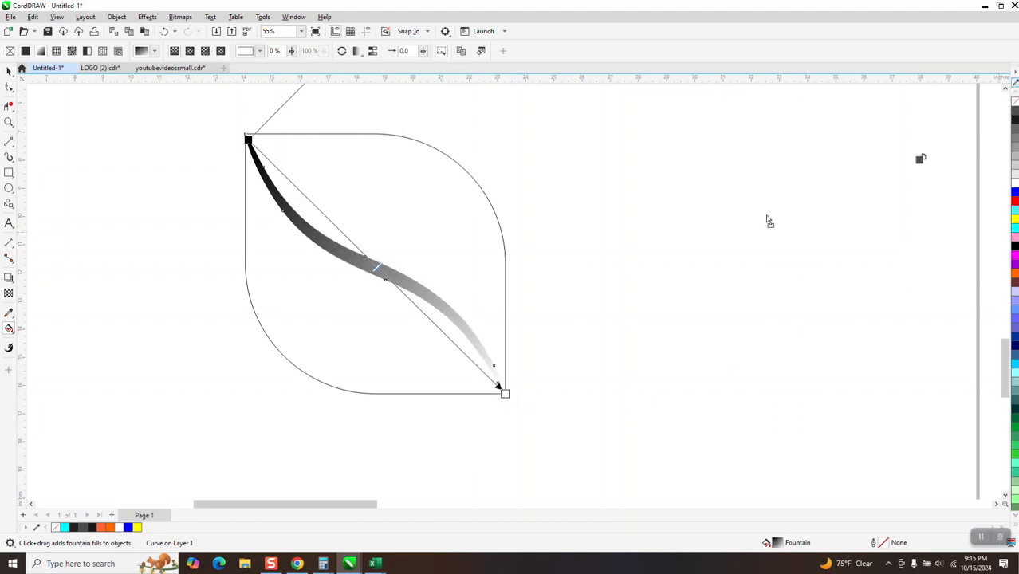
left_click_drag(504, 396, 506, 394)
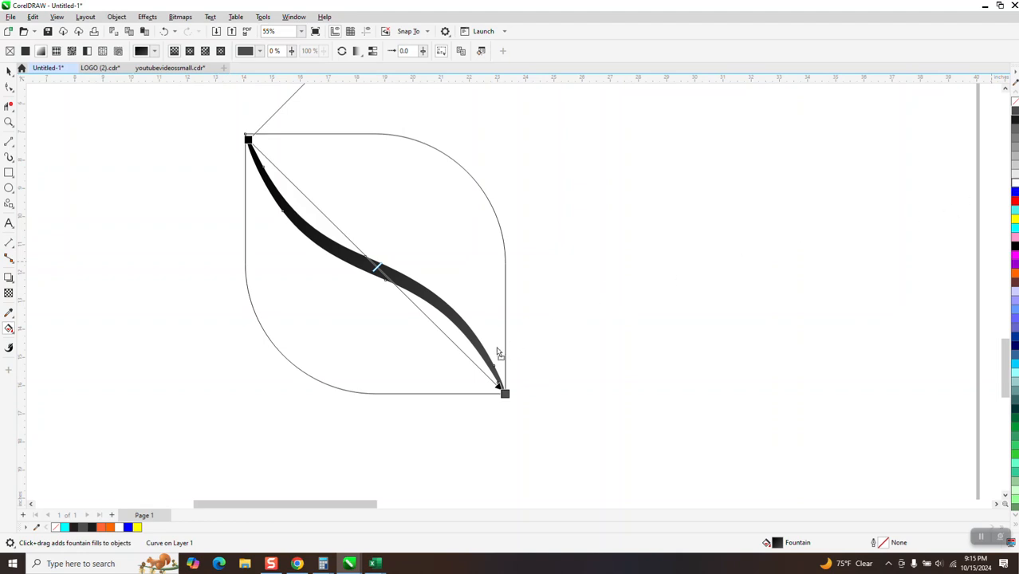
- Add six white color stops spaced along the divider's fountain fill
left_click_drag(475, 364, 475, 364)
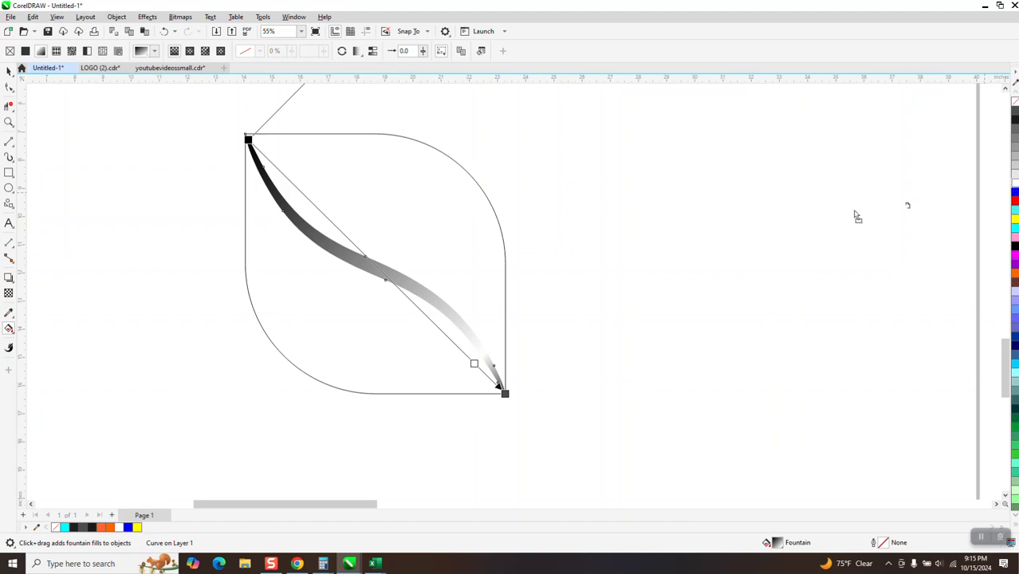
double_click(426, 315)
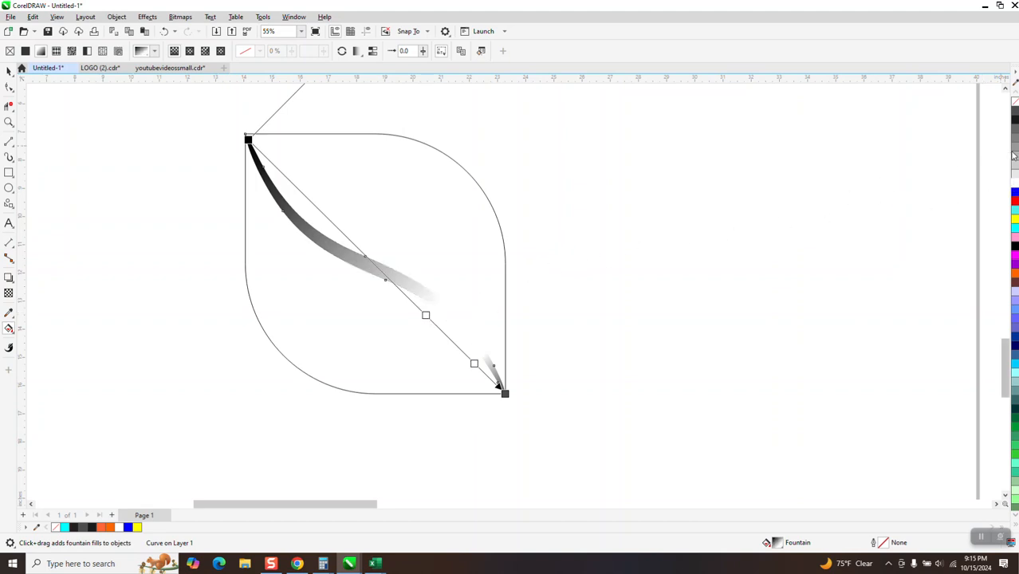
left_click_drag(1014, 188, 374, 264)
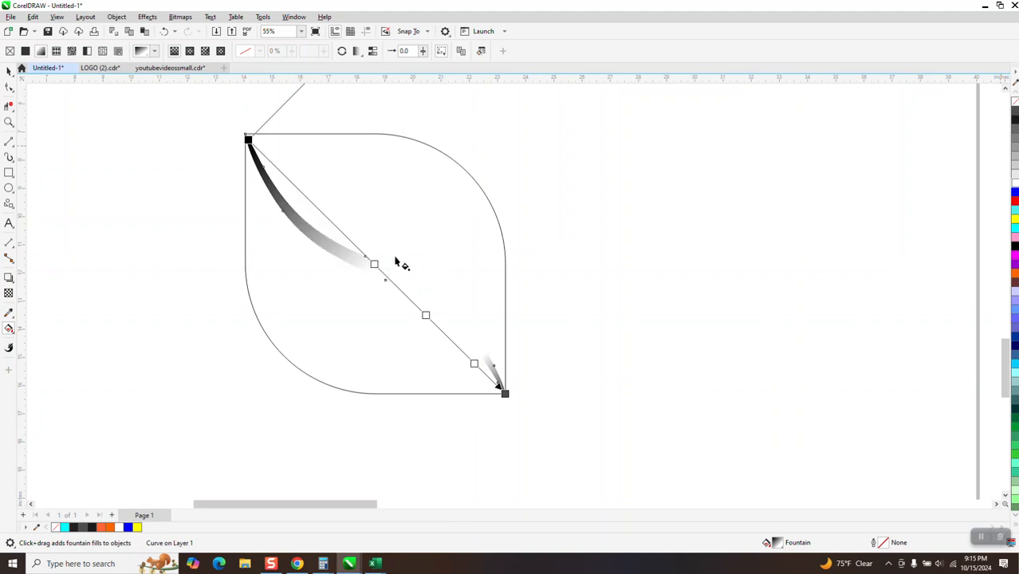
left_click_drag(933, 205, 338, 229)
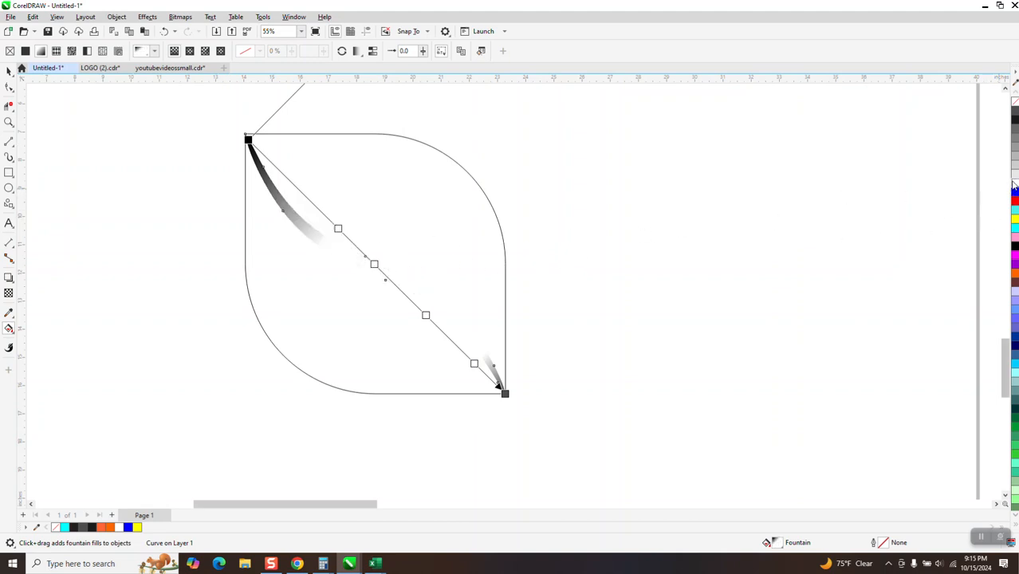
left_click_drag(1014, 184, 309, 200)
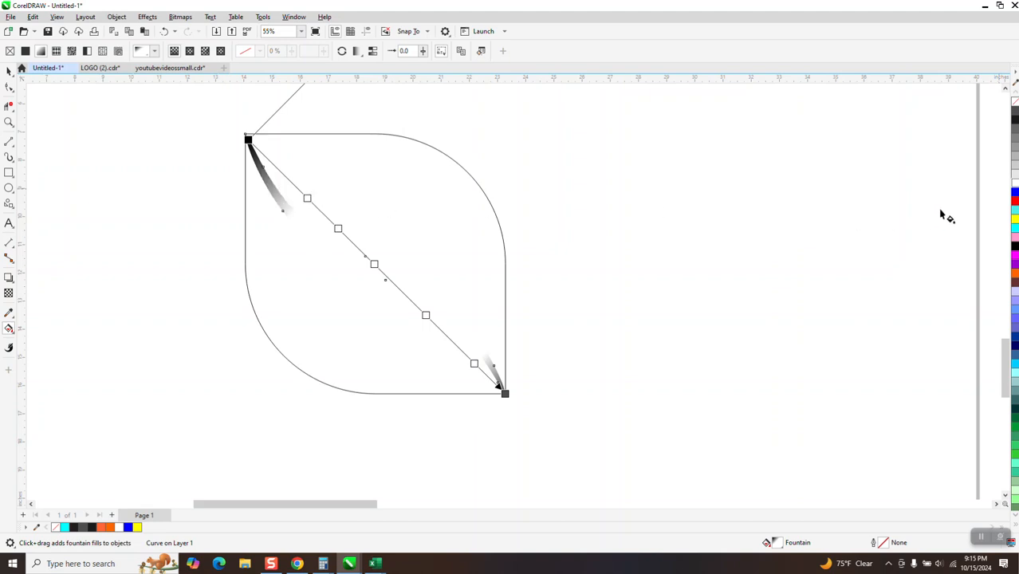
left_click_drag(1012, 184, 276, 167)
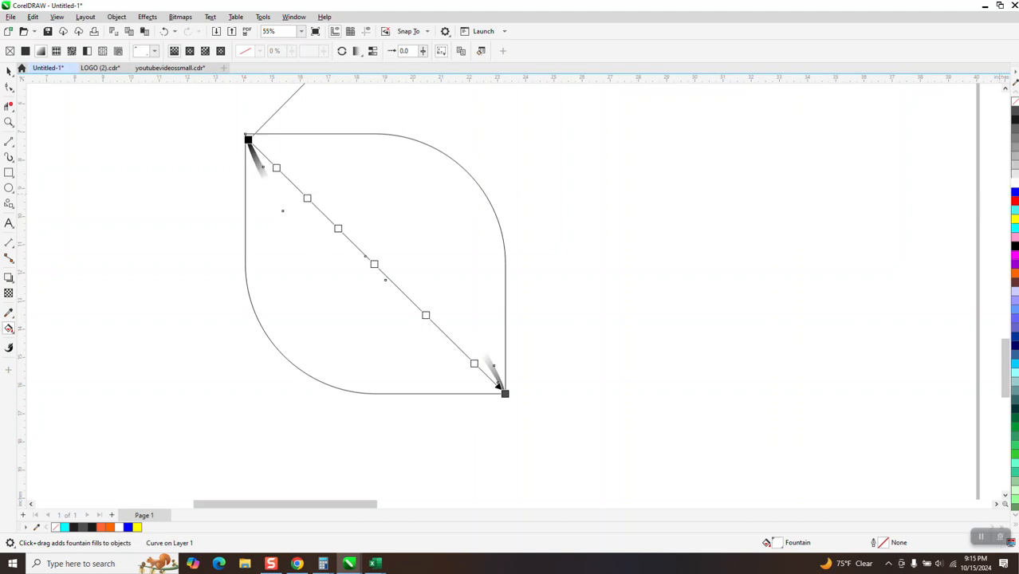
- Add five near-black color stops between the white stops of the divider's fountain fill for a metallic look
left_click_drag(1015, 120, 448, 338)
left_click_drag(1015, 119, 399, 288)
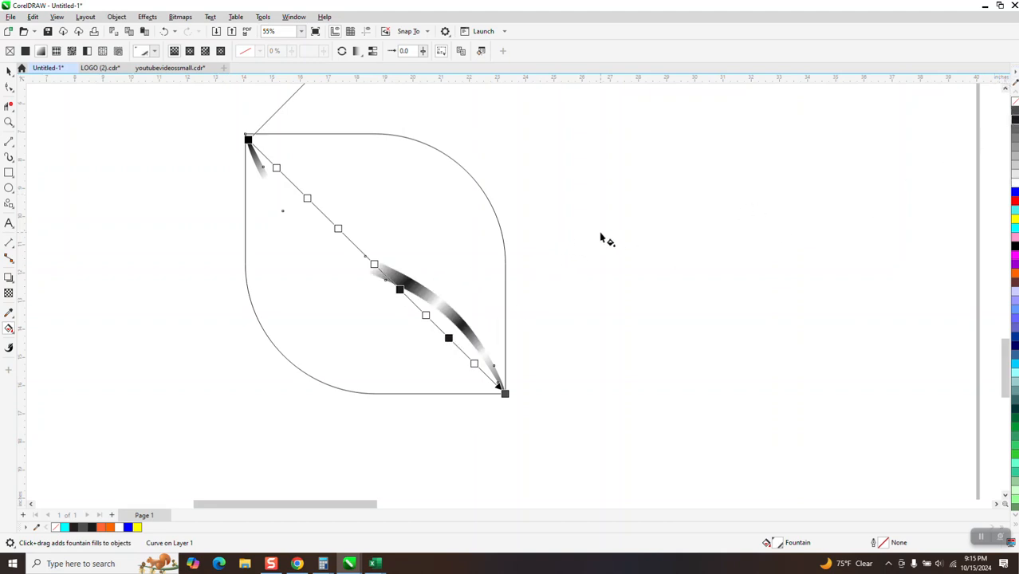
left_click_drag(1015, 119, 356, 247)
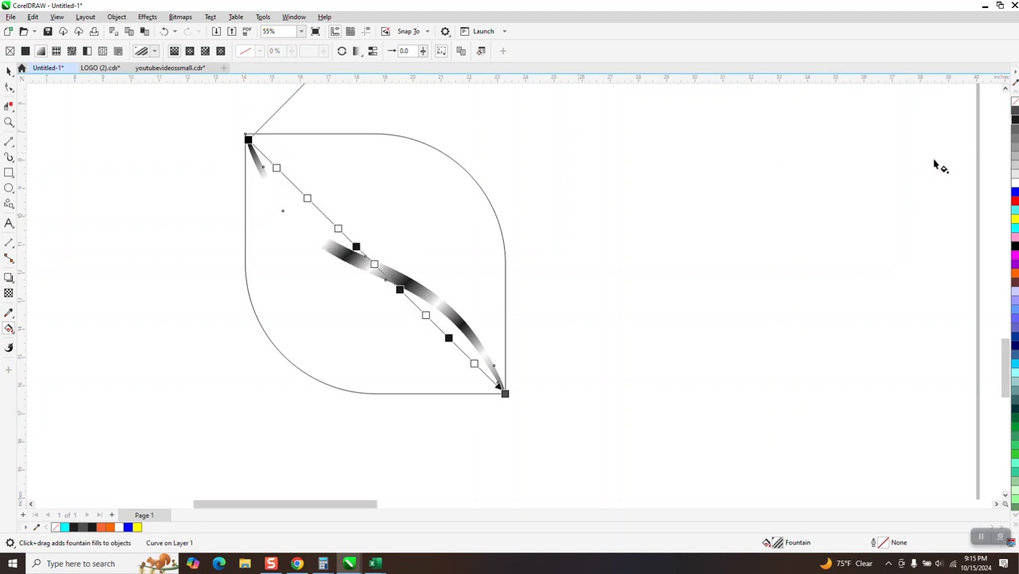
left_click_drag(1016, 120, 322, 214)
left_click_drag(1016, 119, 294, 186)
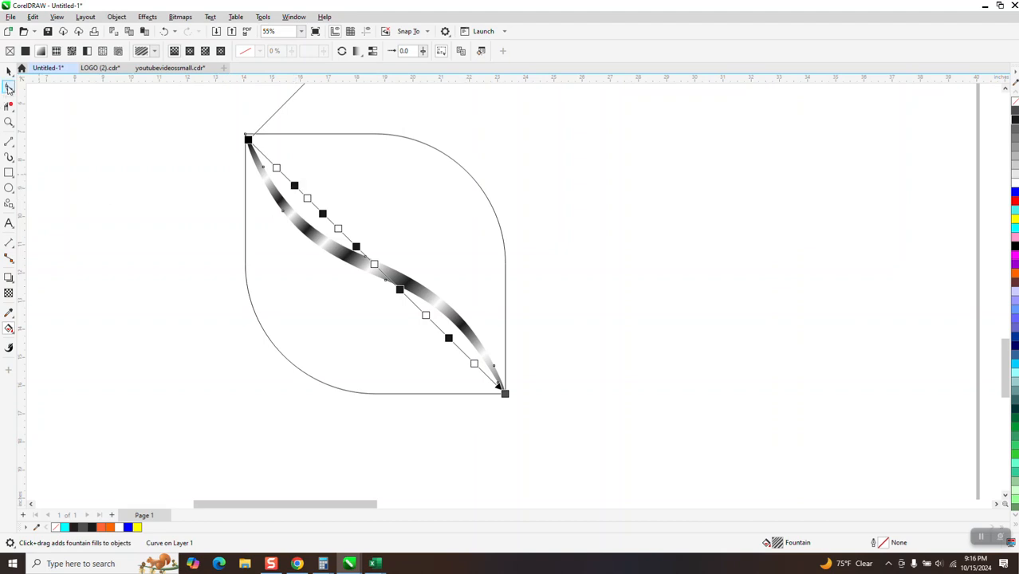
left_click(9, 70)
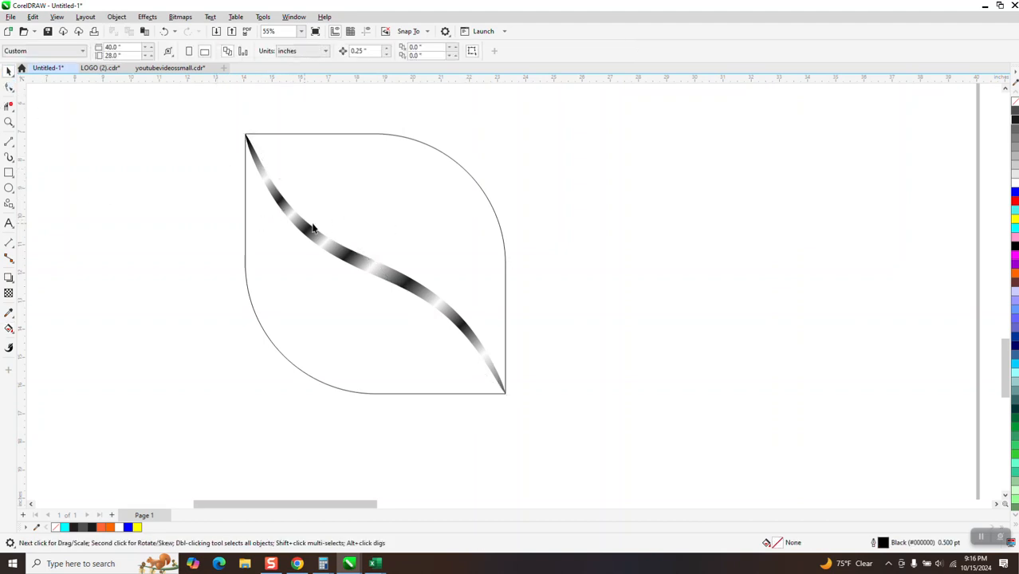
- Fill both halves of the leaf with blue using Smart Fill
left_click(13, 334)
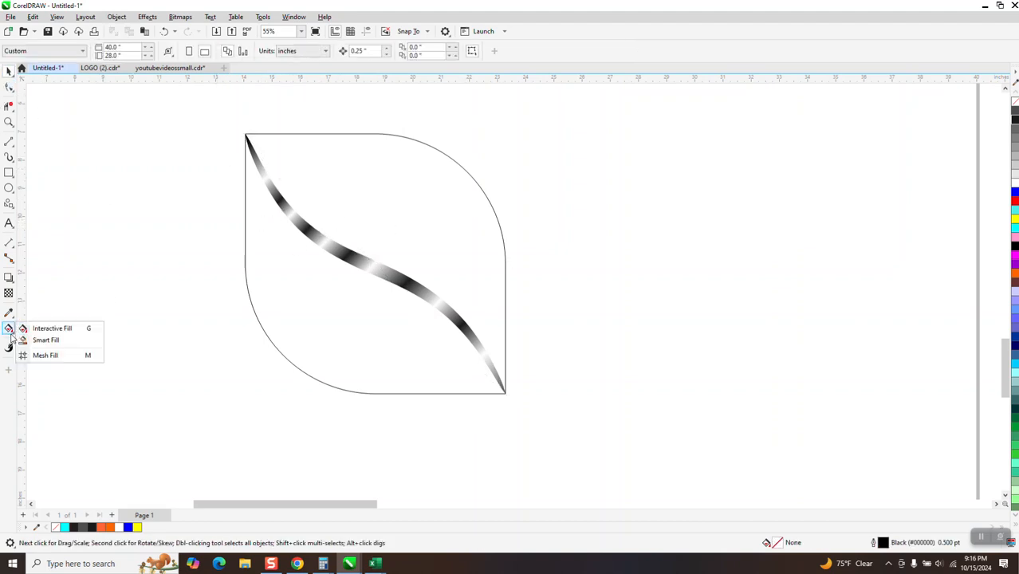
left_click(32, 339)
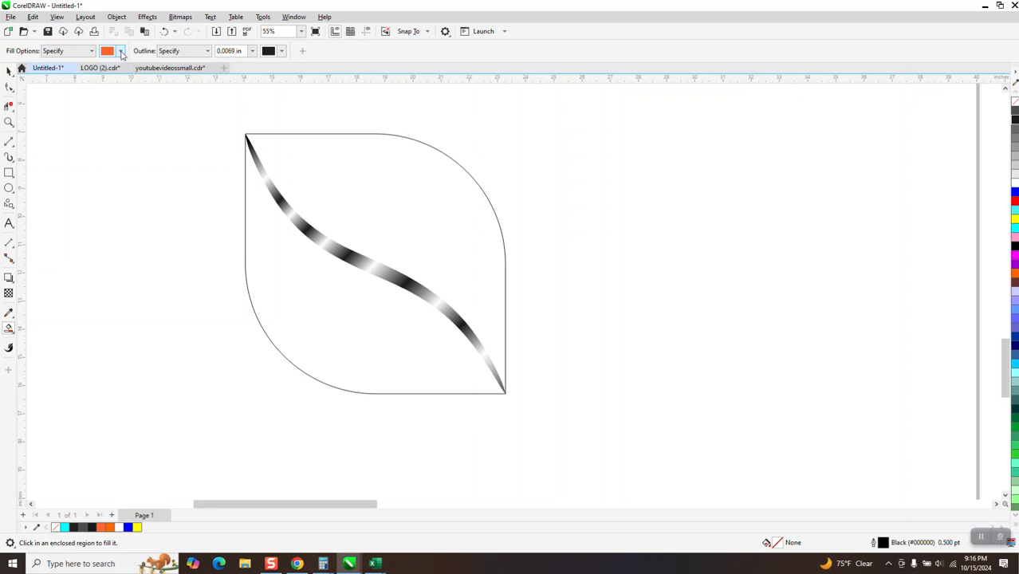
left_click(122, 52)
left_click(136, 125)
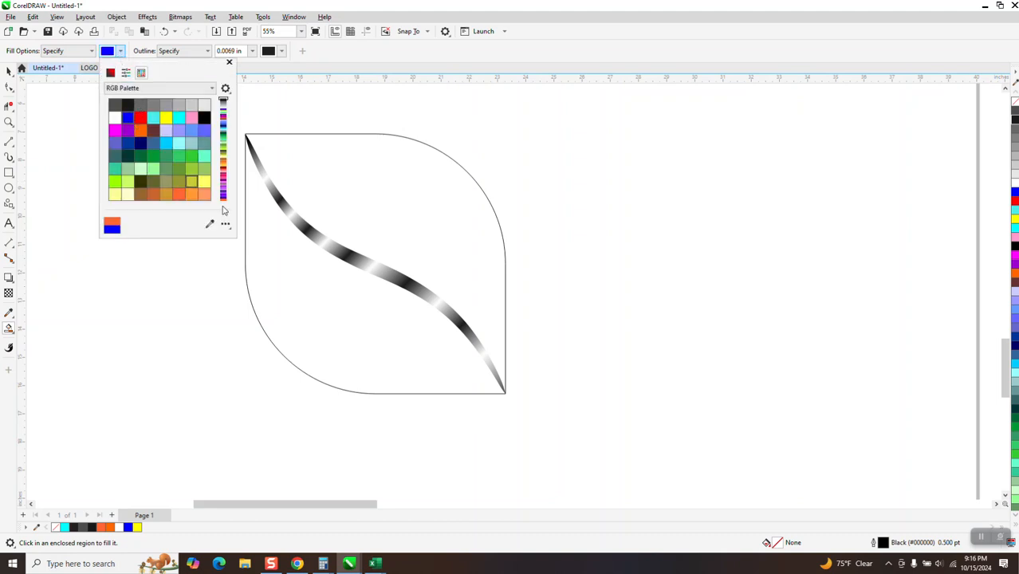
left_click(275, 253)
left_click(382, 221)
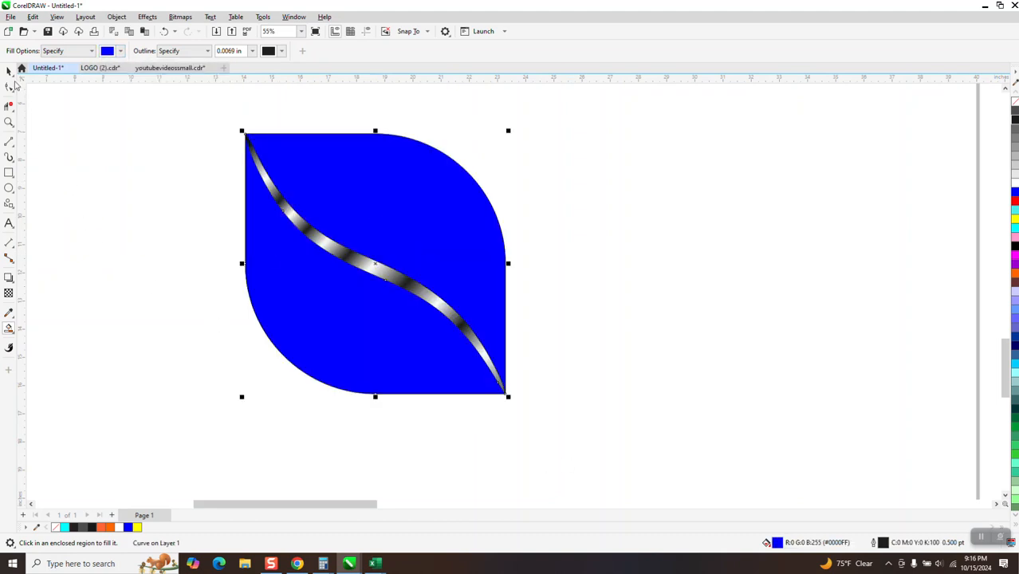
left_click(9, 71)
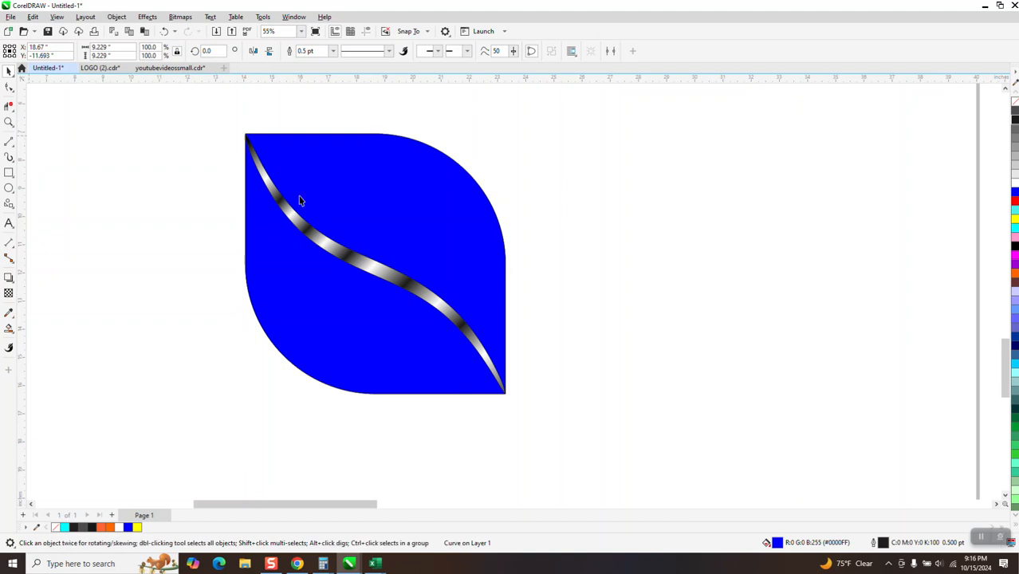
- Give the leaf's upper half a linear fountain fill running from blue near the divider to dark gray beyond the rounded edge
left_click(415, 223)
left_click(10, 330)
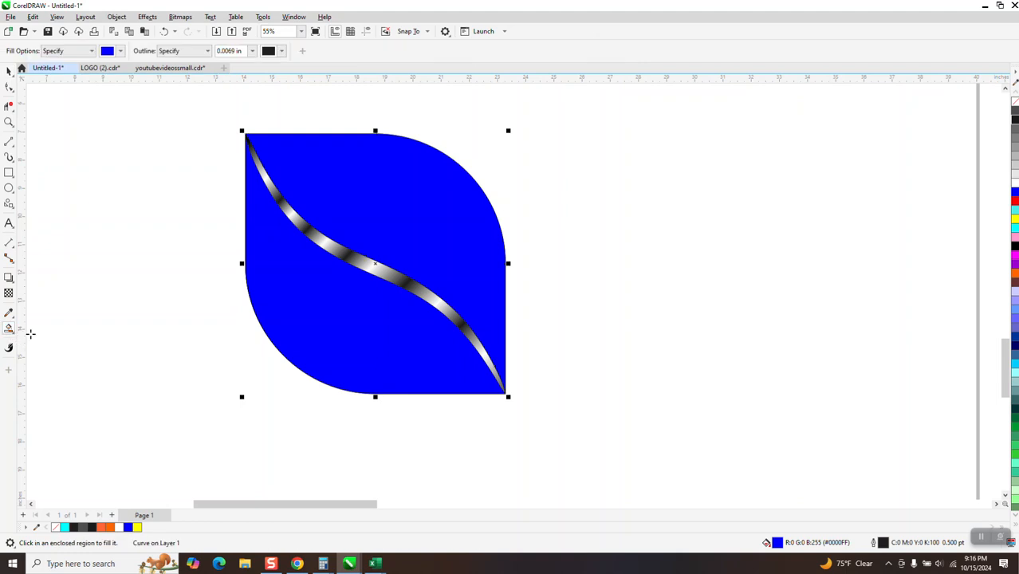
left_click(13, 335)
left_click(47, 330)
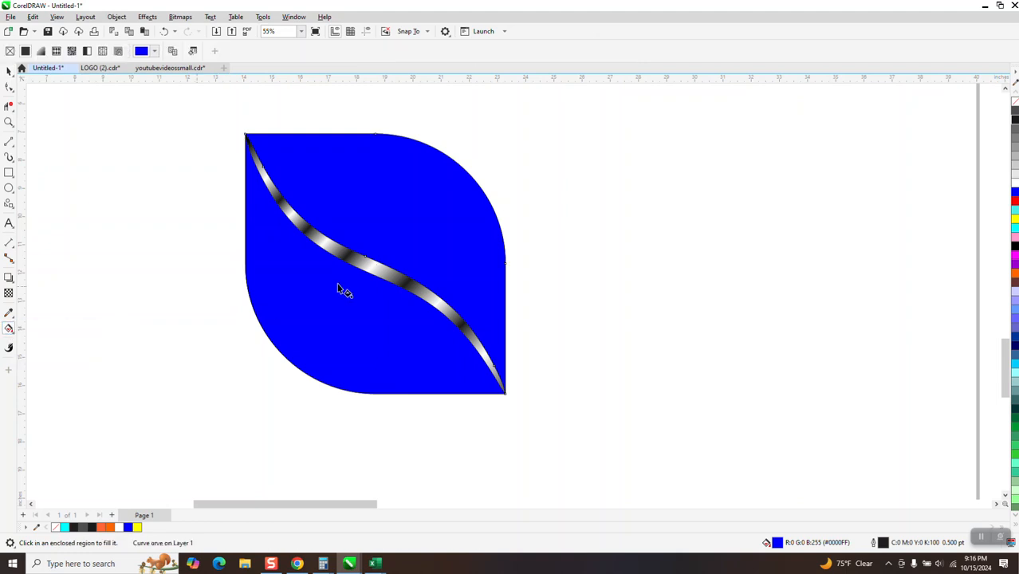
left_click_drag(381, 246, 485, 124)
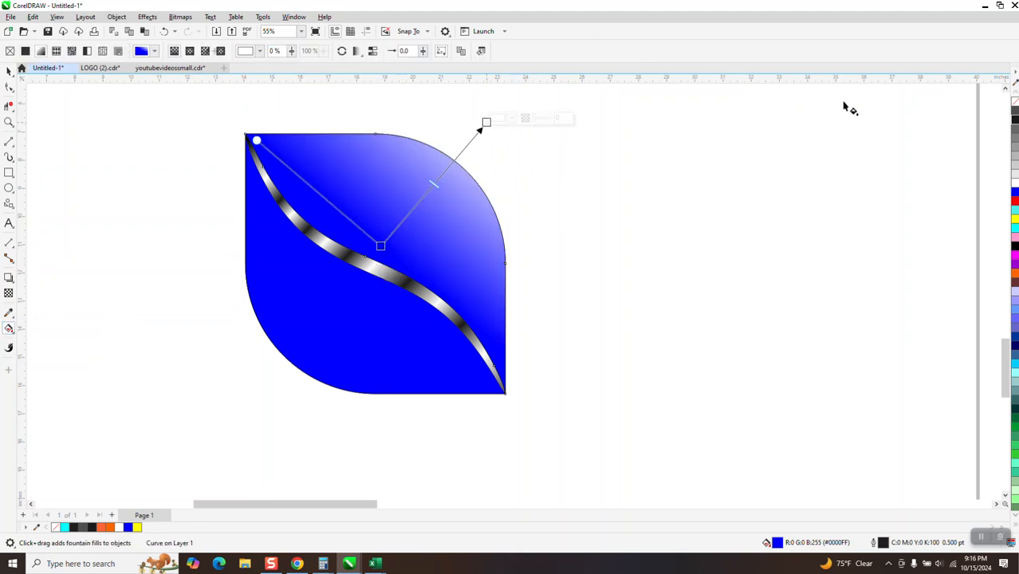
left_click_drag(1014, 118, 464, 148)
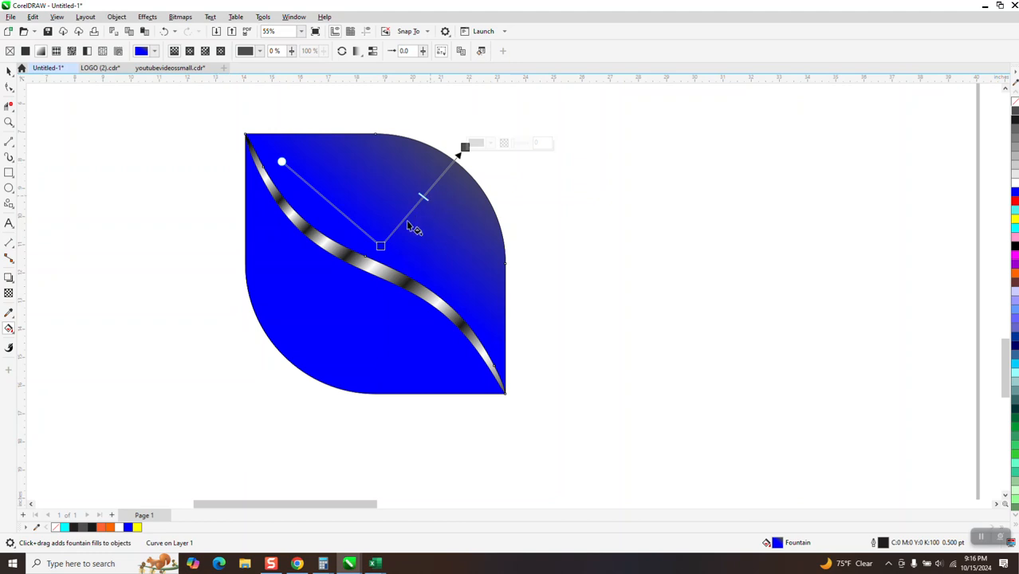
left_click_drag(380, 247, 396, 229)
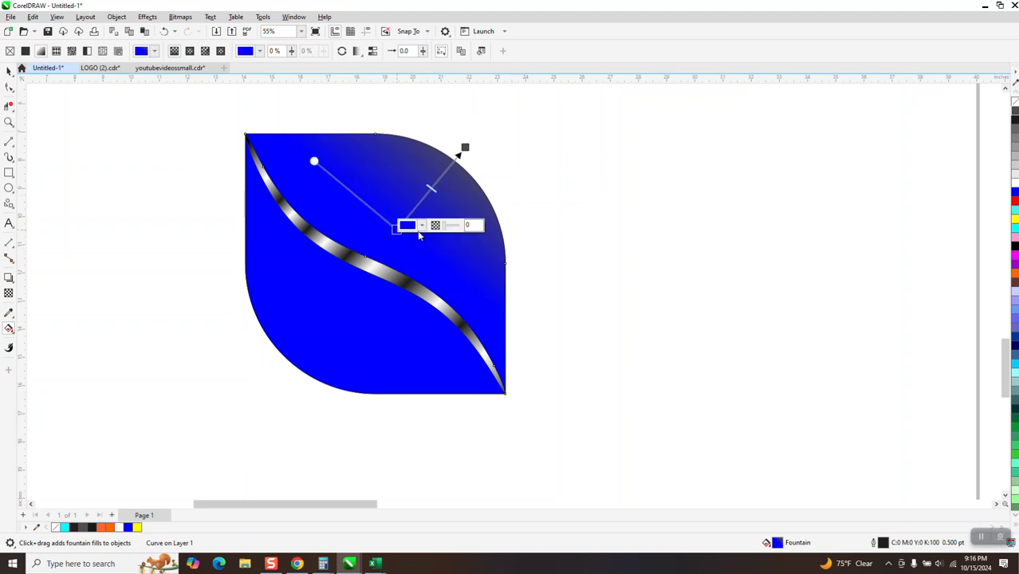
- Give the leaf's lower half a linear fountain fill running from blue near the divider to near-black beyond its rounded edge
left_click(353, 289)
left_click_drag(353, 288, 262, 395)
left_click_drag(1015, 118, 265, 397)
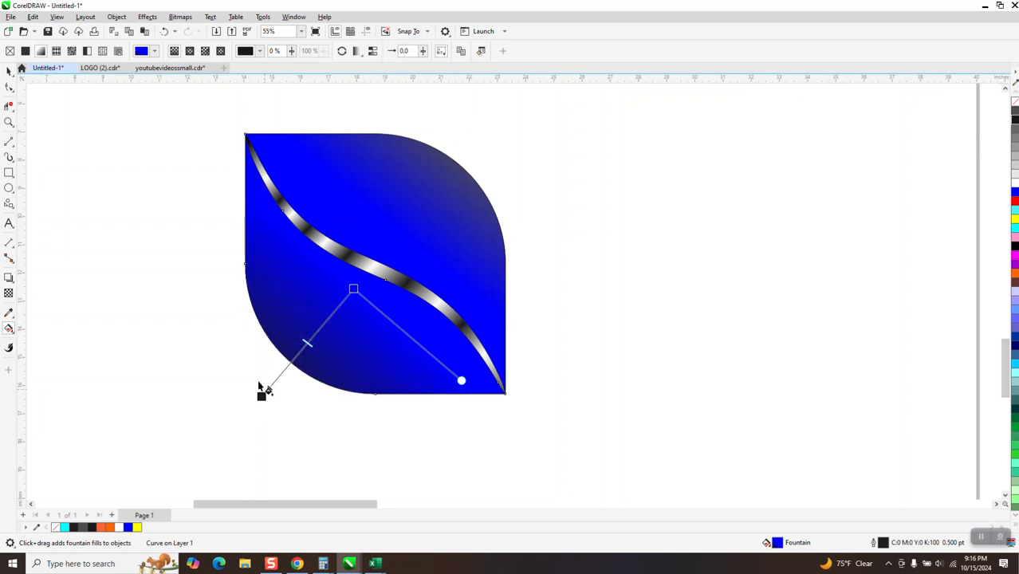
left_click(8, 71)
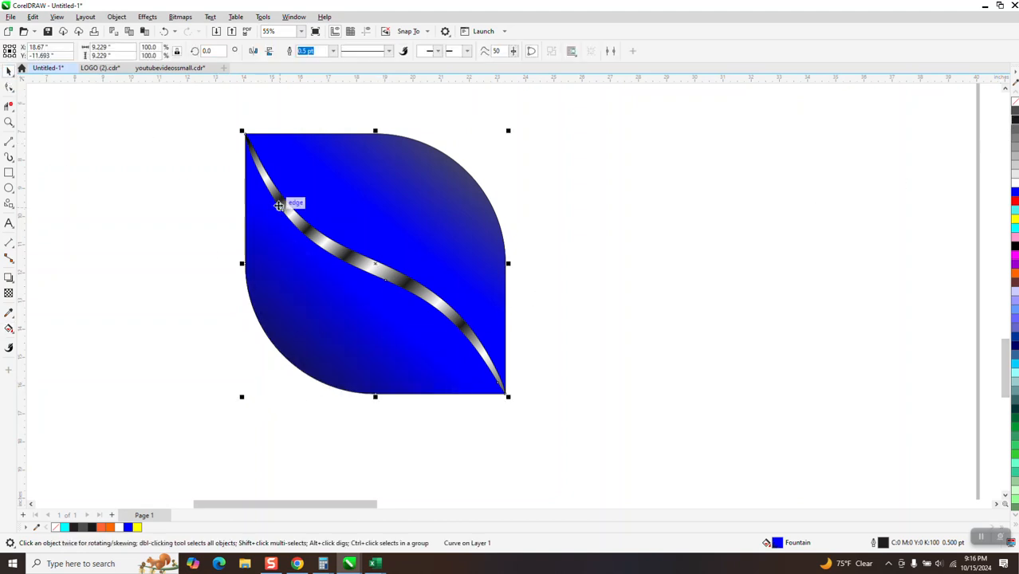
- Group all the leaf objects and create a horizontally mirrored copy adjoining the leaf's right edge
left_click_drag(191, 122, 215, 162)
left_click_drag(703, 507, 702, 507)
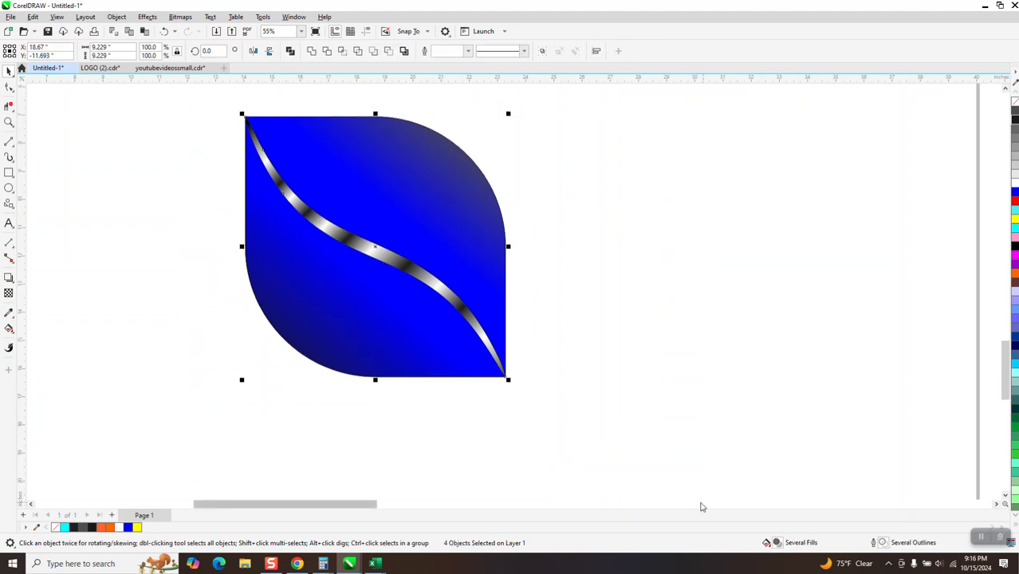
key("ctrl+g")
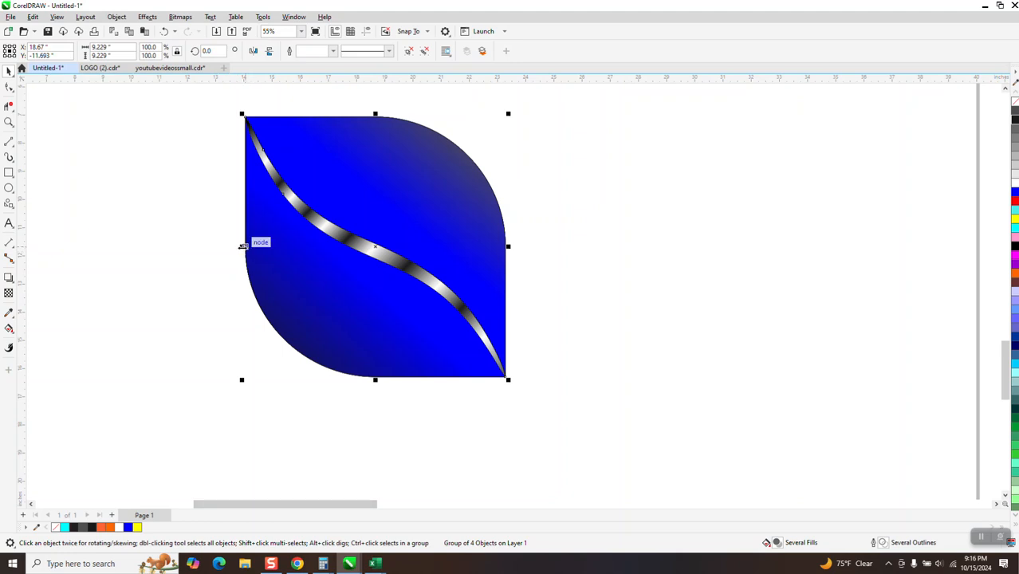
left_click_drag(243, 246, 554, 248)
right_click(554, 248)
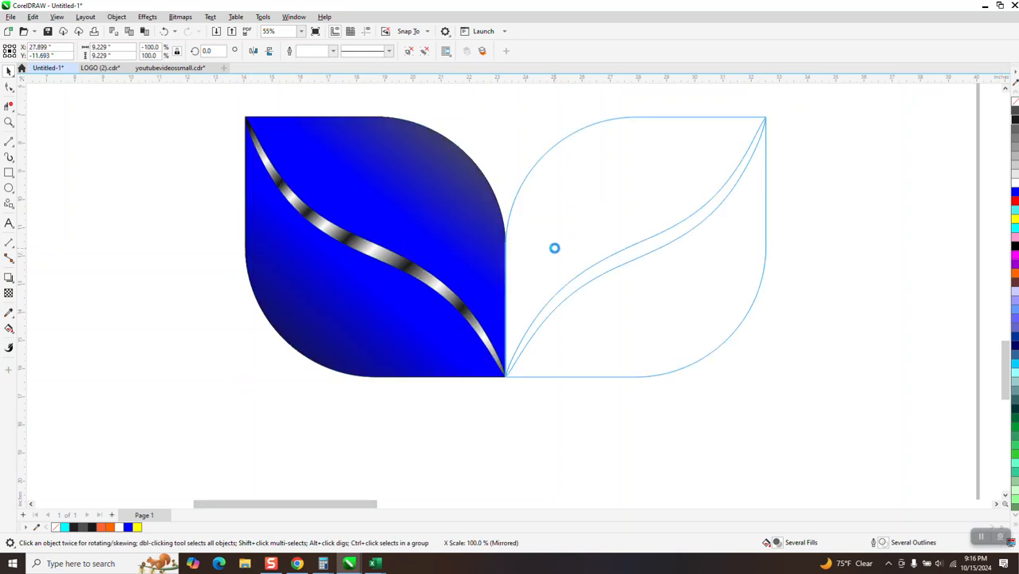
- Create a vertically mirrored copy of both leaves directly below them to form a four-leaf motif
scroll(470, 241, "down", 2)
left_click_drag(308, 136, 723, 404)
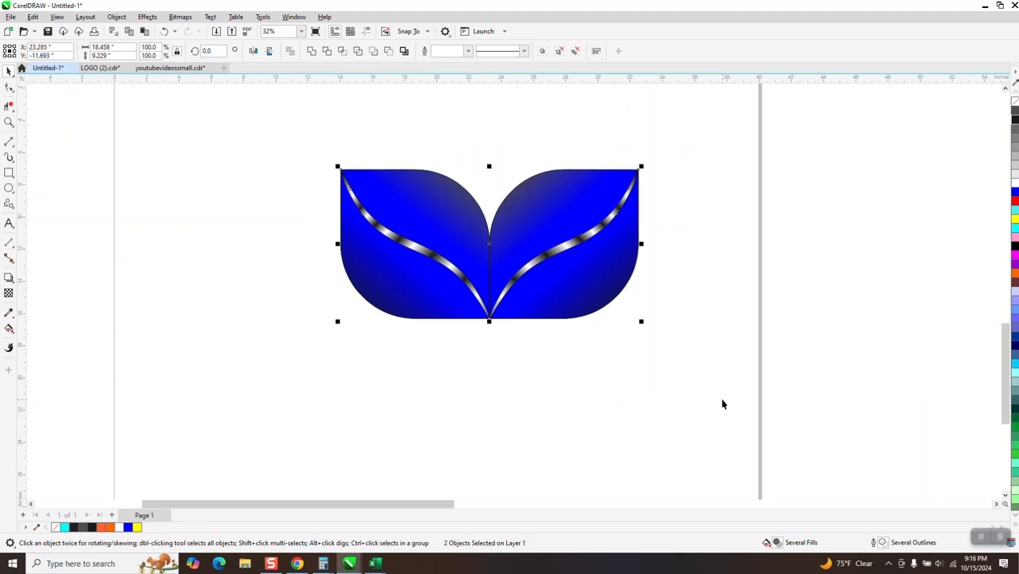
left_click_drag(489, 165, 515, 355)
right_click(514, 354)
left_click(204, 266)
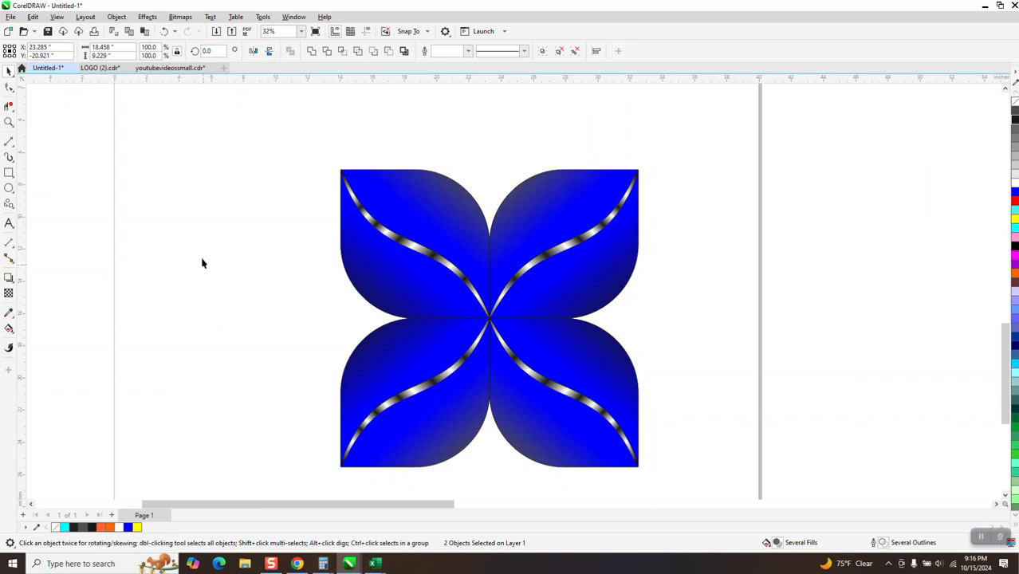
- Draw a rectangle about 23.6 × 21.7 inches around the four-leaf motif and fill it with near-black #1A1A1A
scroll(214, 184, "down", 1)
left_click(8, 173)
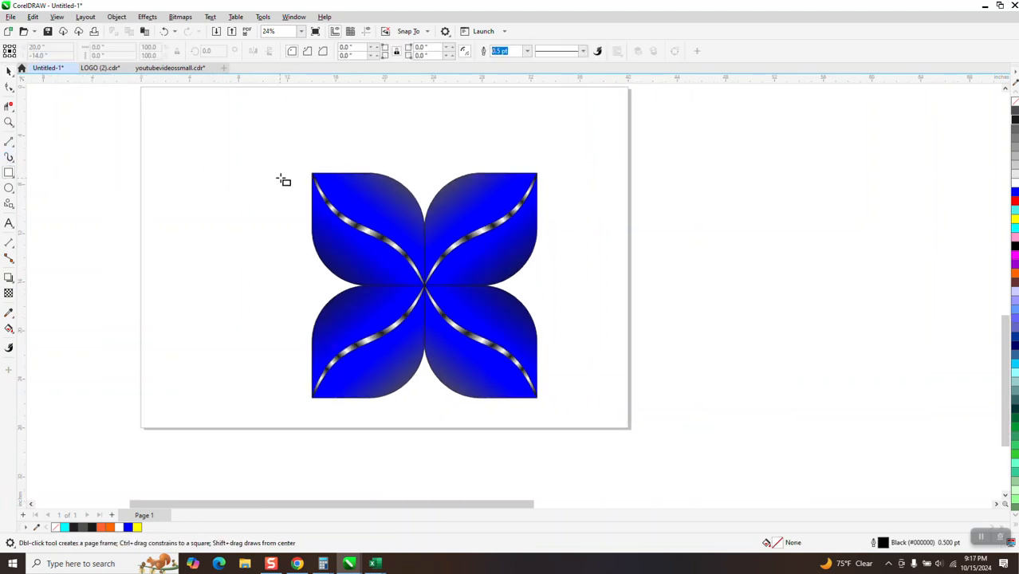
left_click_drag(283, 155, 569, 418)
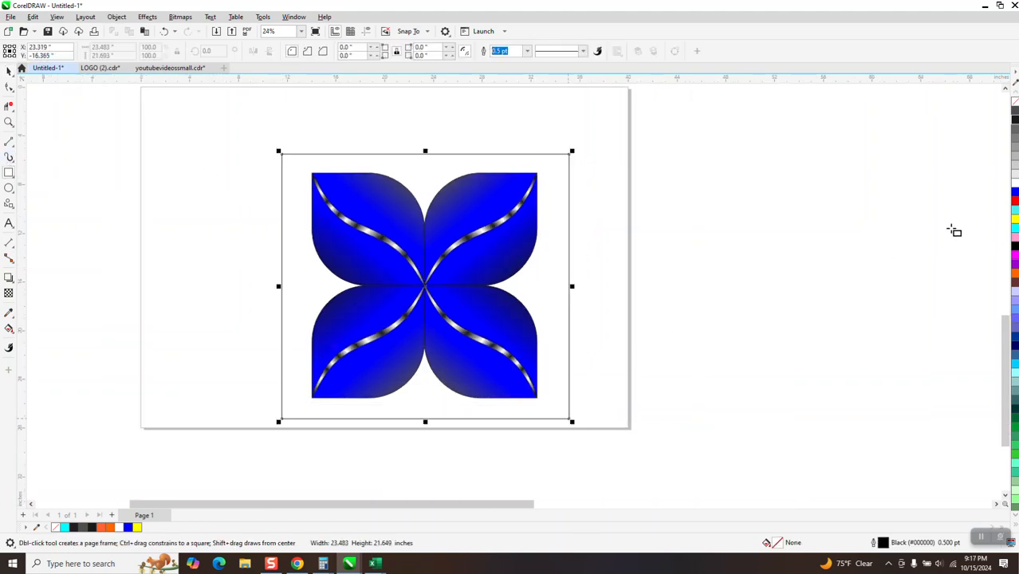
left_click(1014, 118)
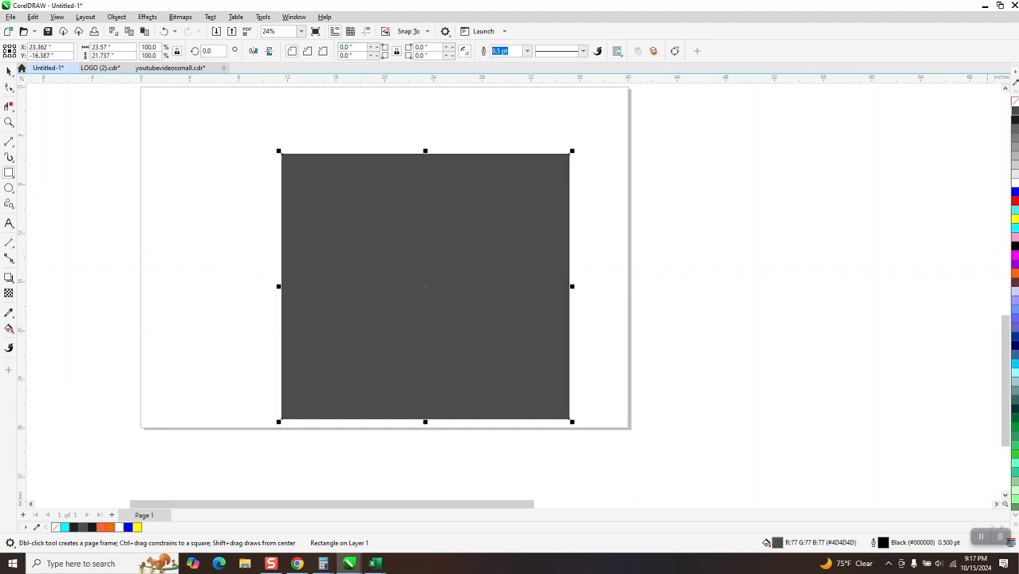
left_click(1014, 121)
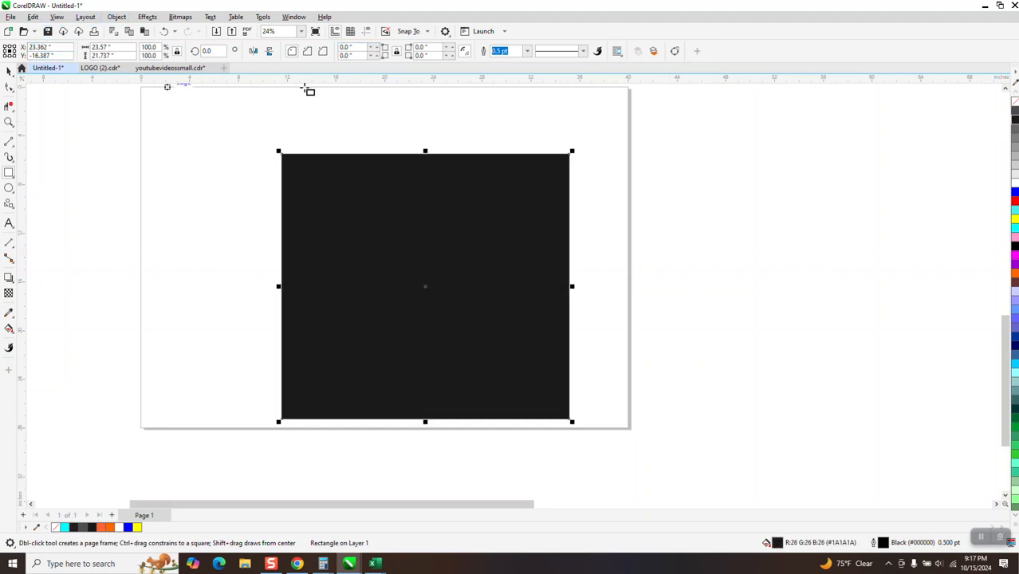
- Send the near-black rectangle behind the four-leaf motif as its background and clear the selection
left_click(116, 17)
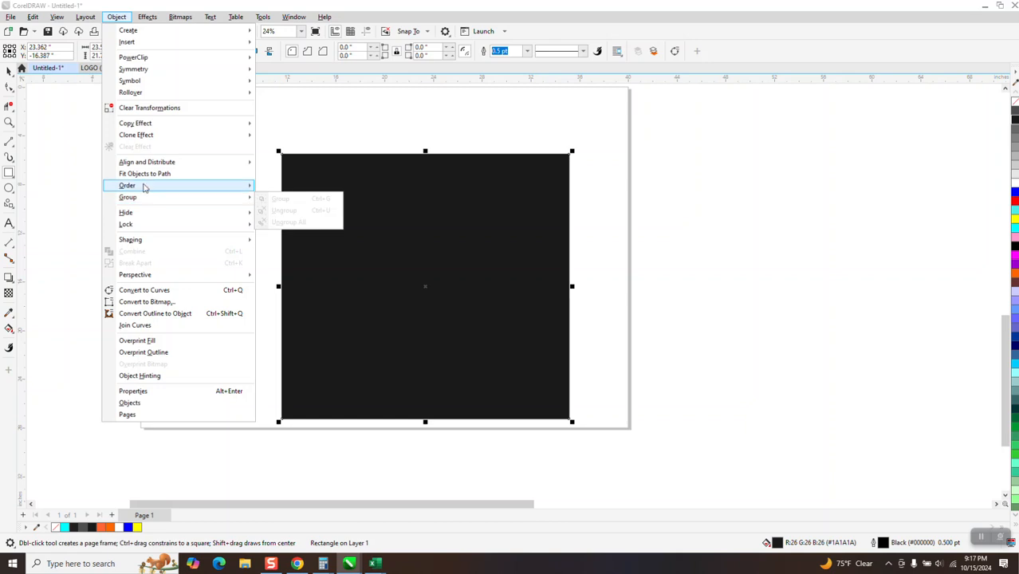
mouse_move(154, 186)
left_click(287, 199)
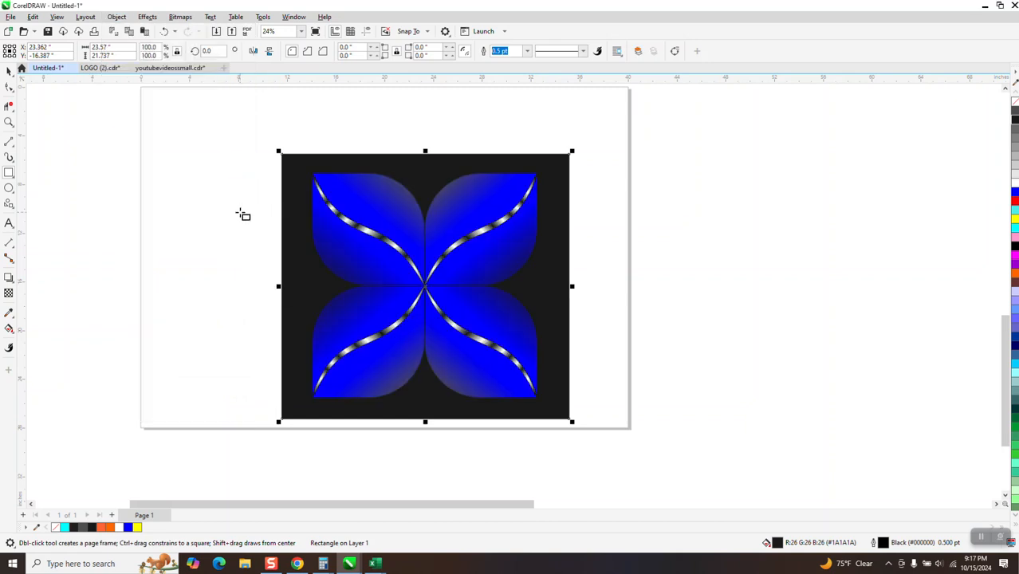
left_click(9, 72)
left_click(96, 143)
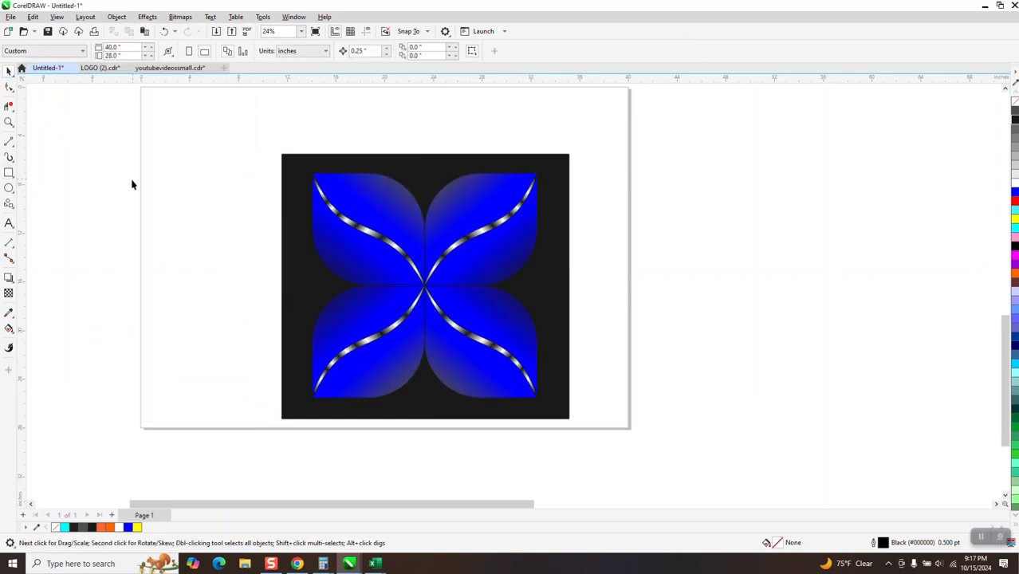
- Set the nudge distance to 0.01 inches and try it on the upper-left leaf
left_click(9, 122)
left_click_drag(307, 166, 629, 449)
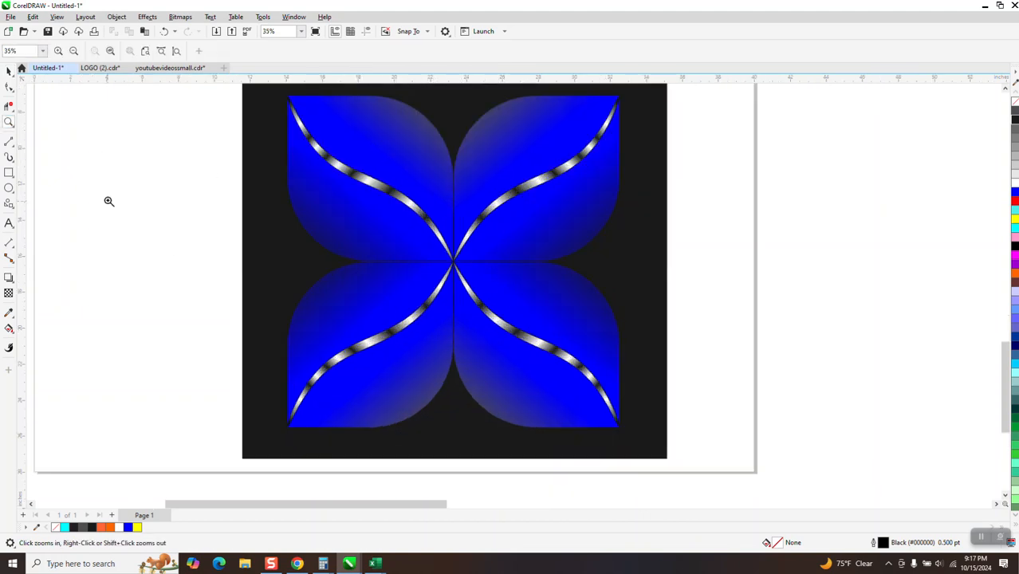
left_click(8, 72)
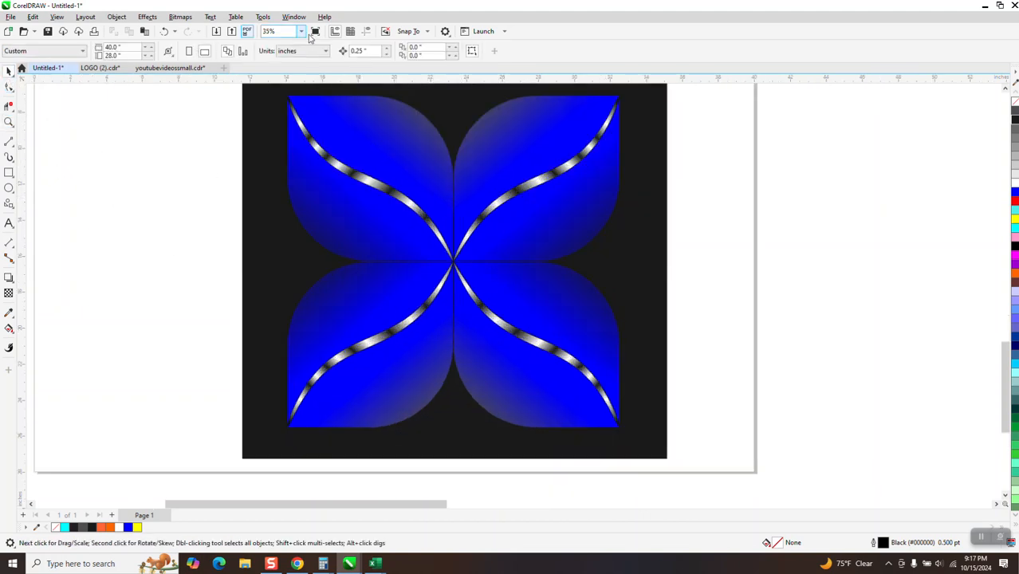
left_click(371, 51)
type("1")
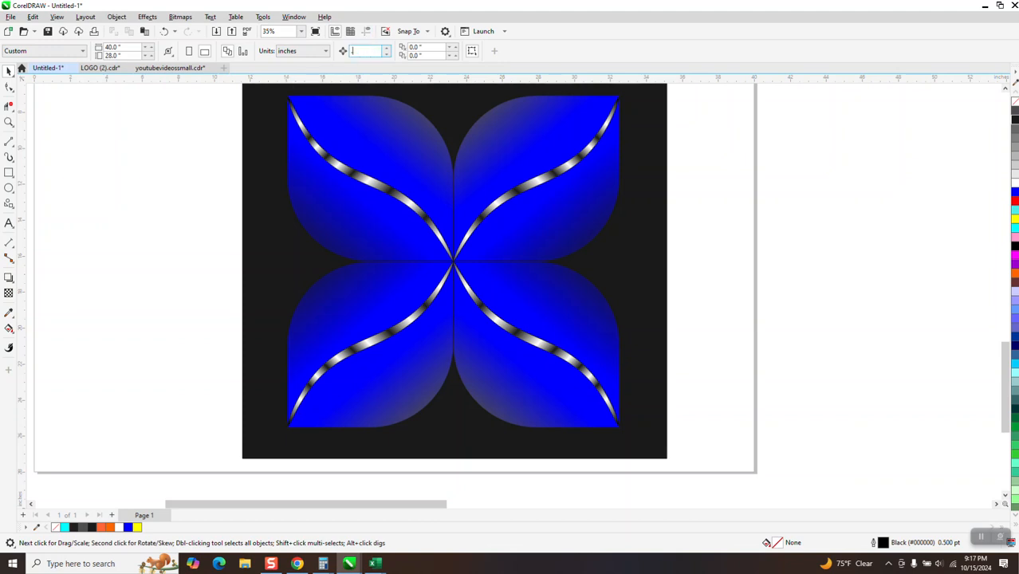
left_click(363, 112)
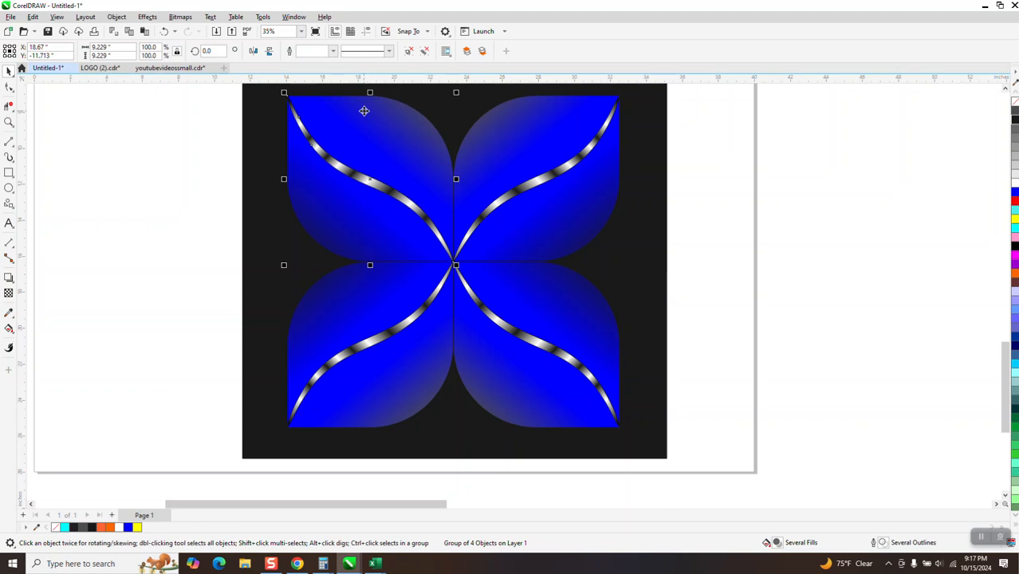
left_click(211, 157)
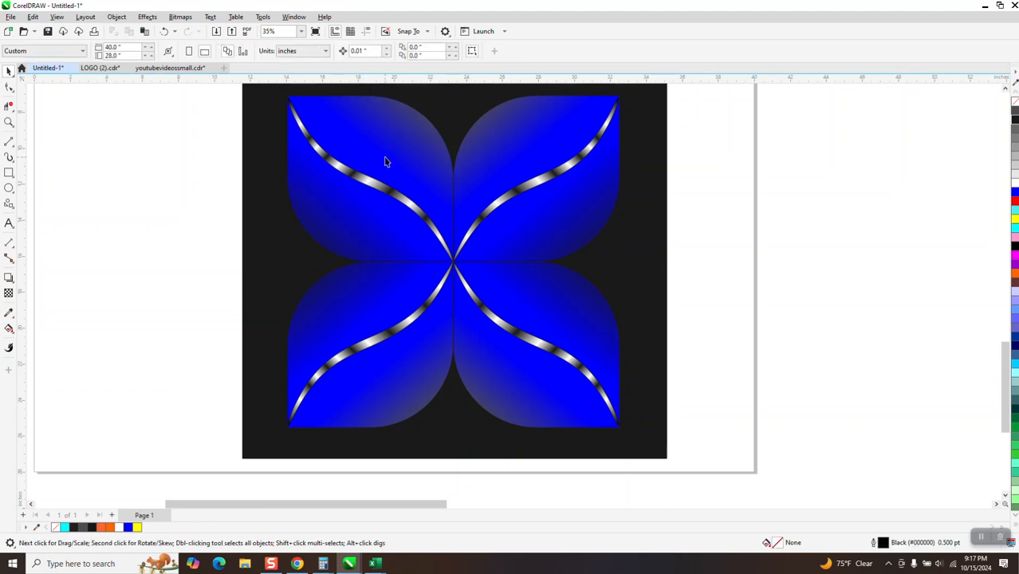
- Set the nudge distance to 0.1 inches and nudge both upper leaves down one increment each
left_click(373, 157)
left_click(224, 124)
left_click_drag(369, 51, 334, 62)
type("1")
left_click(407, 130)
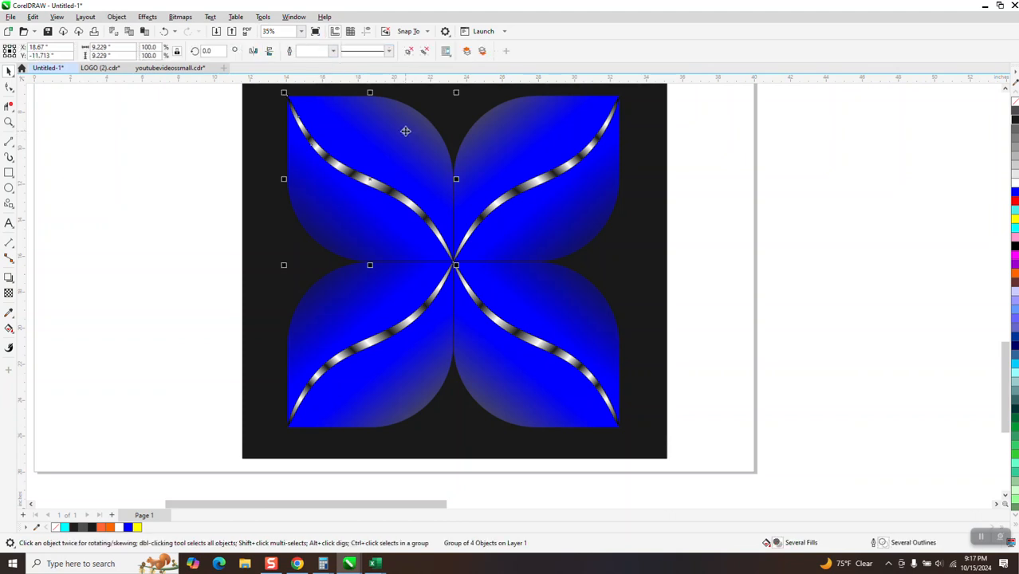
key("Down")
left_click(488, 191)
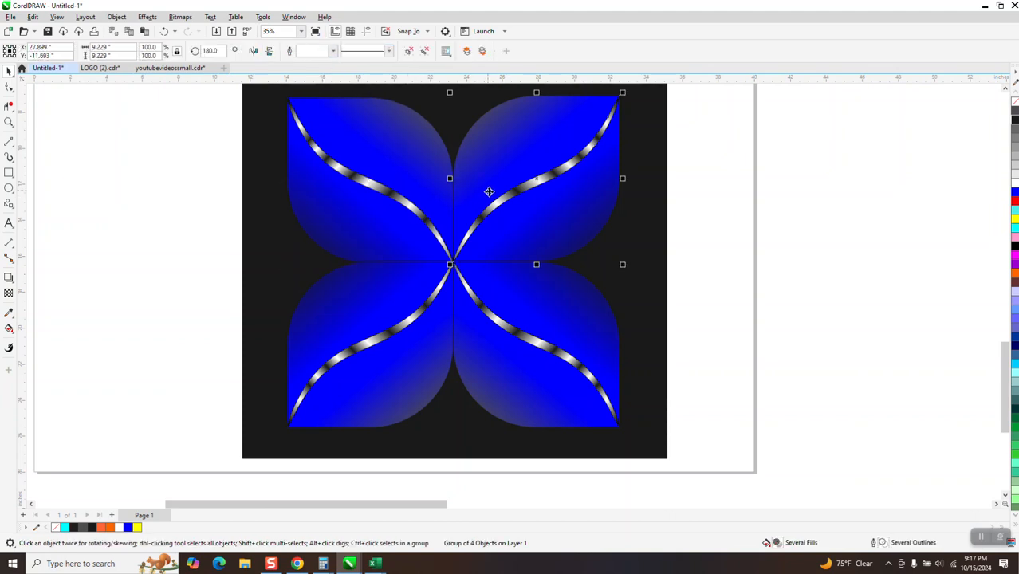
key("Down")
- Remove the outline from all four leaves and inspect the point where they meet
scroll(609, 210, "down", 1)
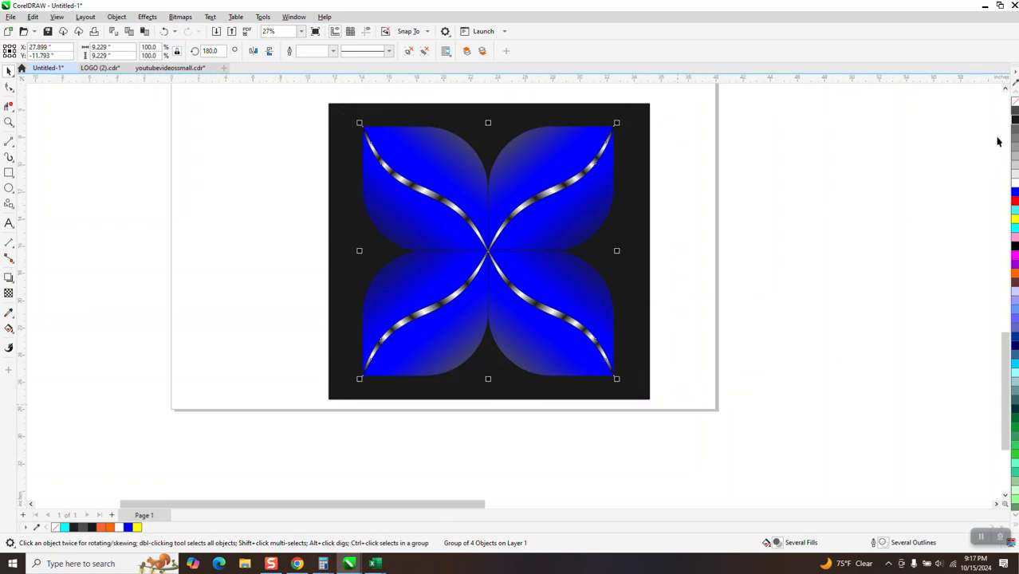
key("ctrl+u")
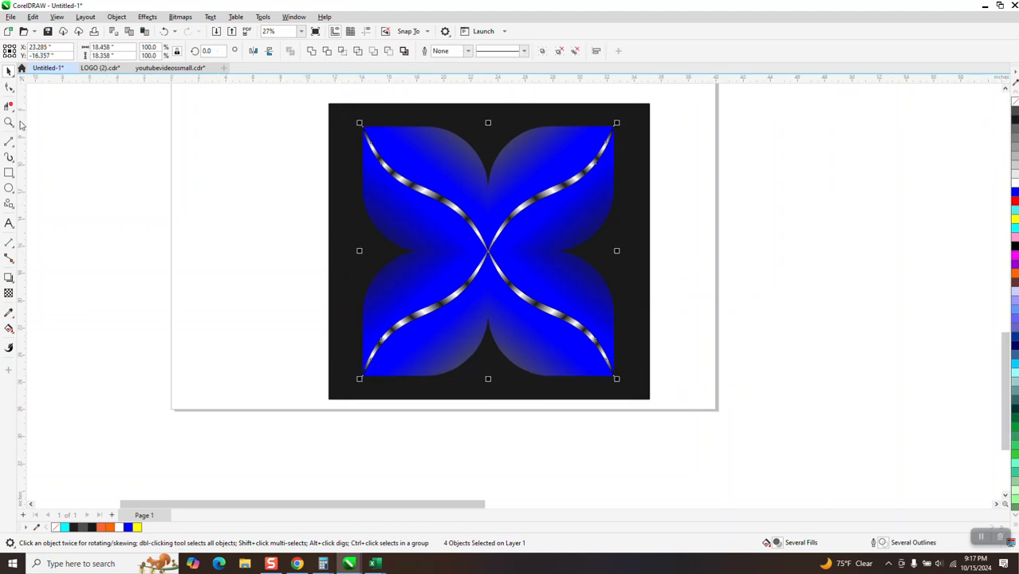
left_click(9, 122)
left_click_drag(390, 235, 614, 298)
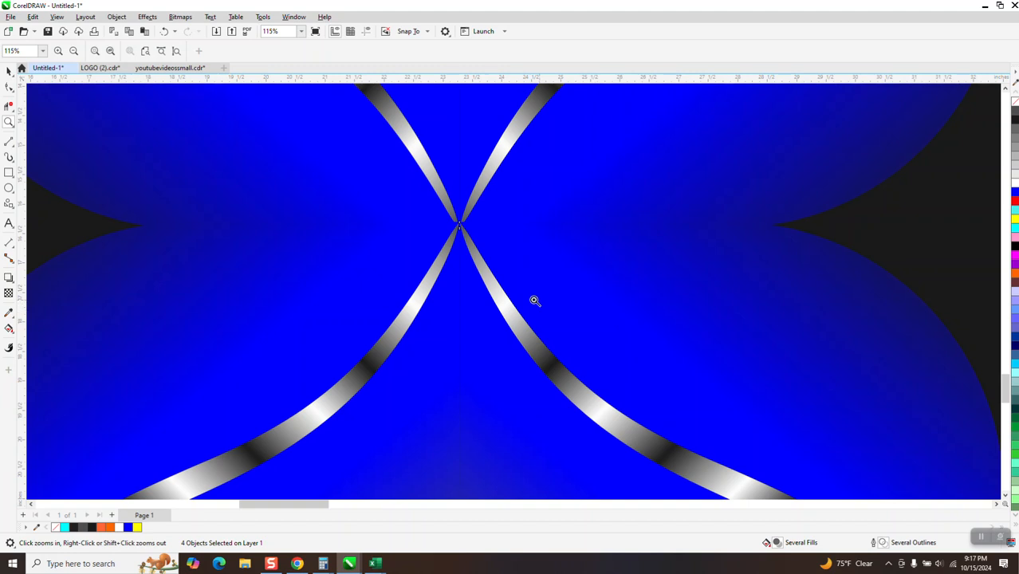
scroll(479, 299, "down", 4)
left_click(8, 70)
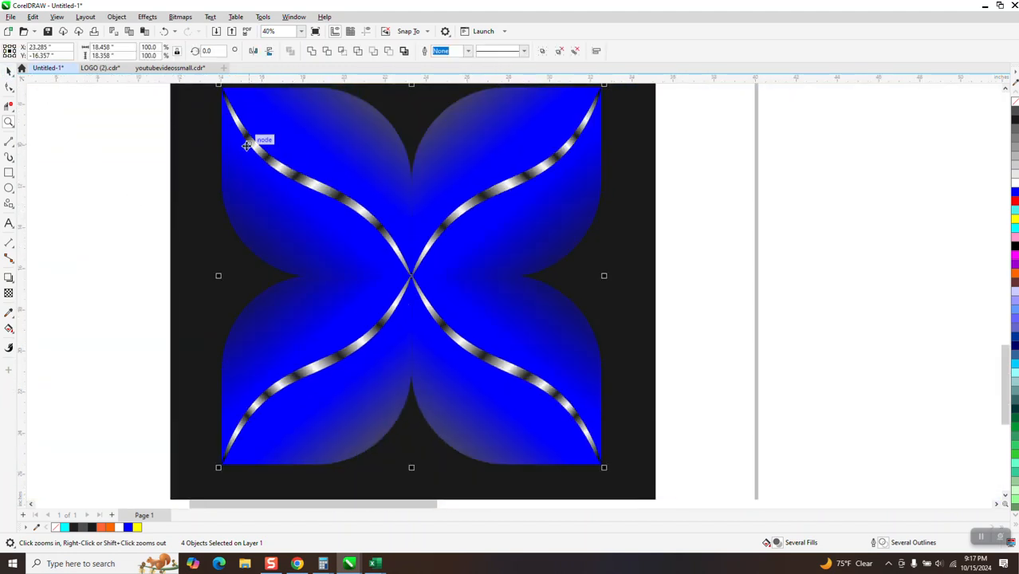
- Nudge the upper-left leaf up by 0.1 inches and clear the selection
left_click(349, 156)
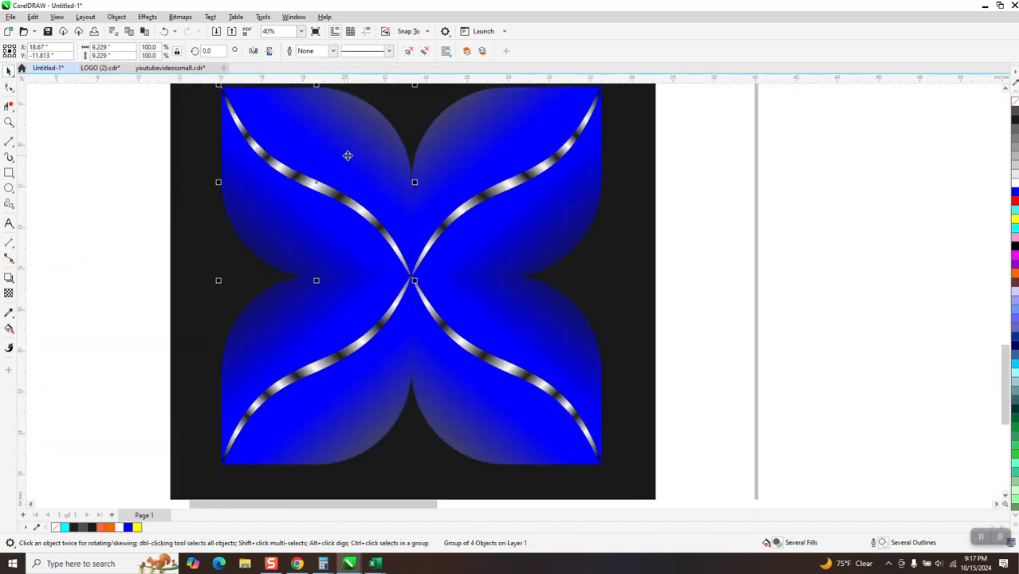
key("Up")
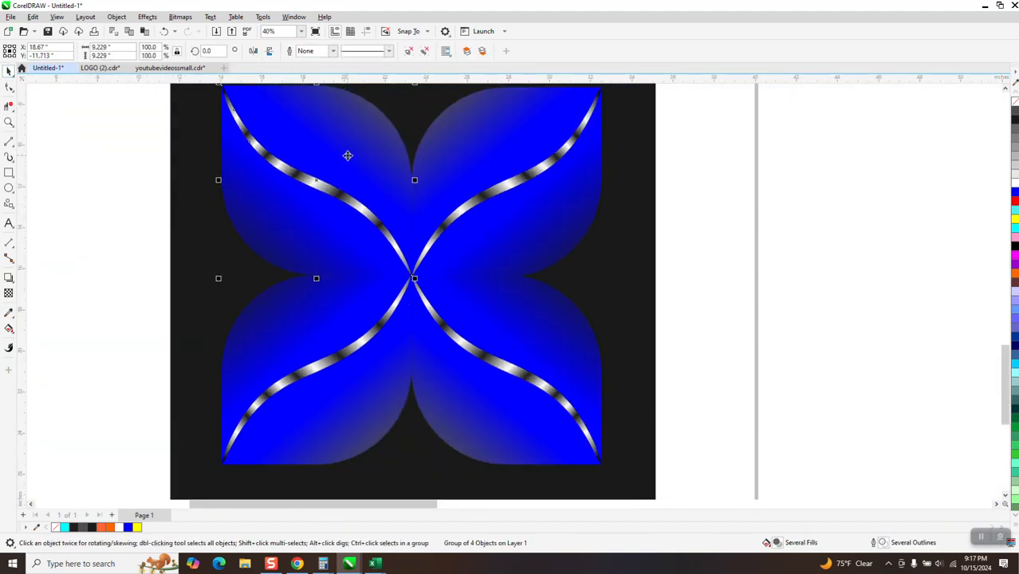
scroll(480, 298, "down", 1)
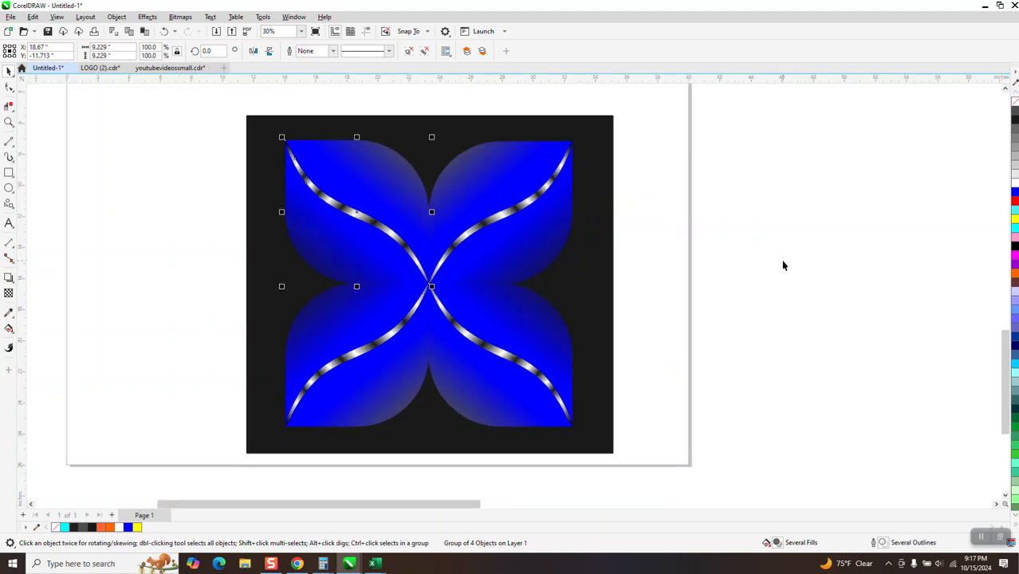
left_click(783, 266)
- Place a copy of the four leaves to the right and widen the dark background rectangle to about 48 inches behind both motifs
scroll(477, 216, "down", 1)
left_click_drag(322, 133, 590, 407)
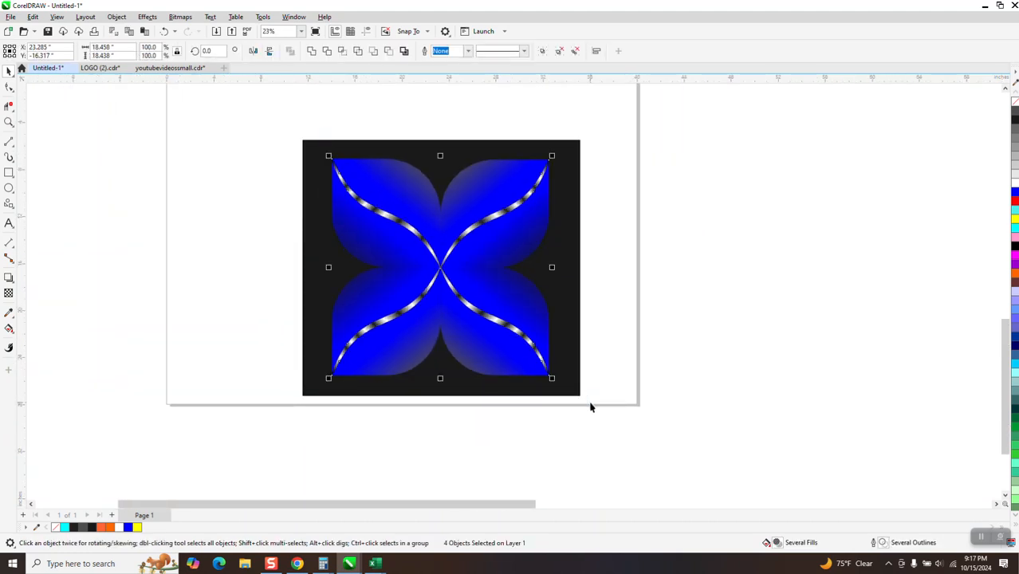
left_click_drag(452, 275, 736, 283)
left_click(580, 290)
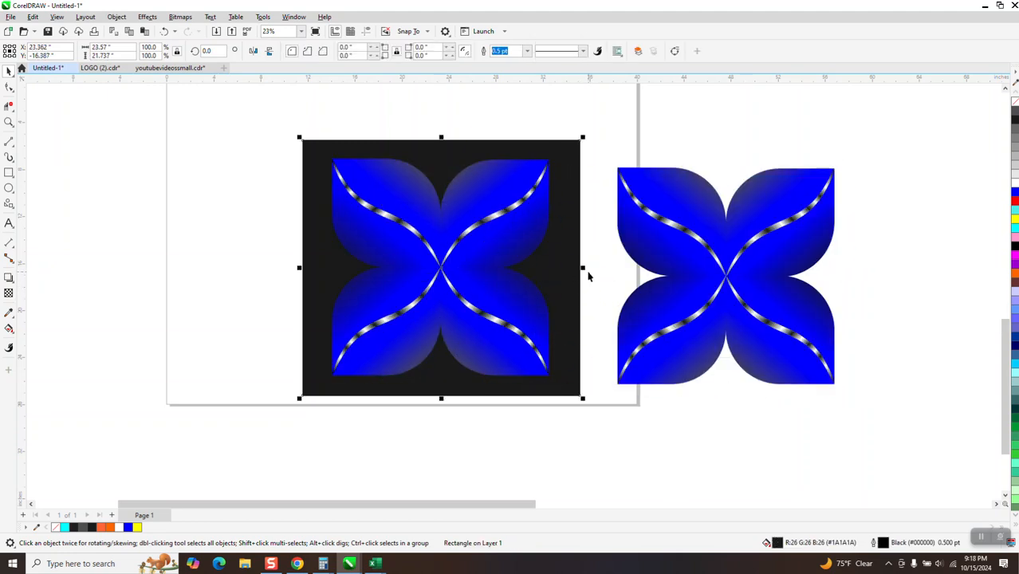
left_click_drag(584, 268, 867, 271)
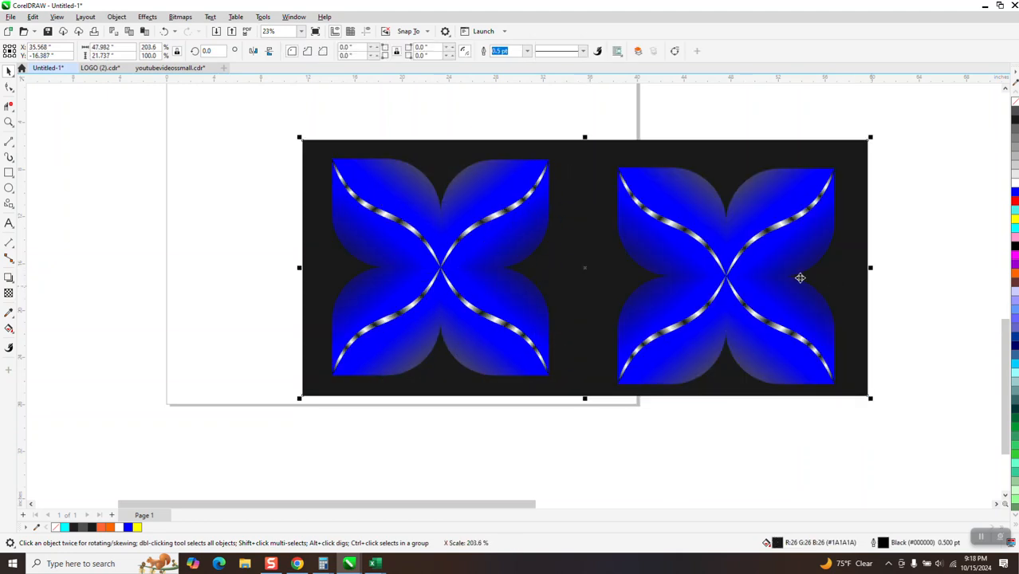
- Mirror the left motif's upper-left leaf horizontally, vertically, and horizontally again
left_click(412, 181)
left_click(252, 50)
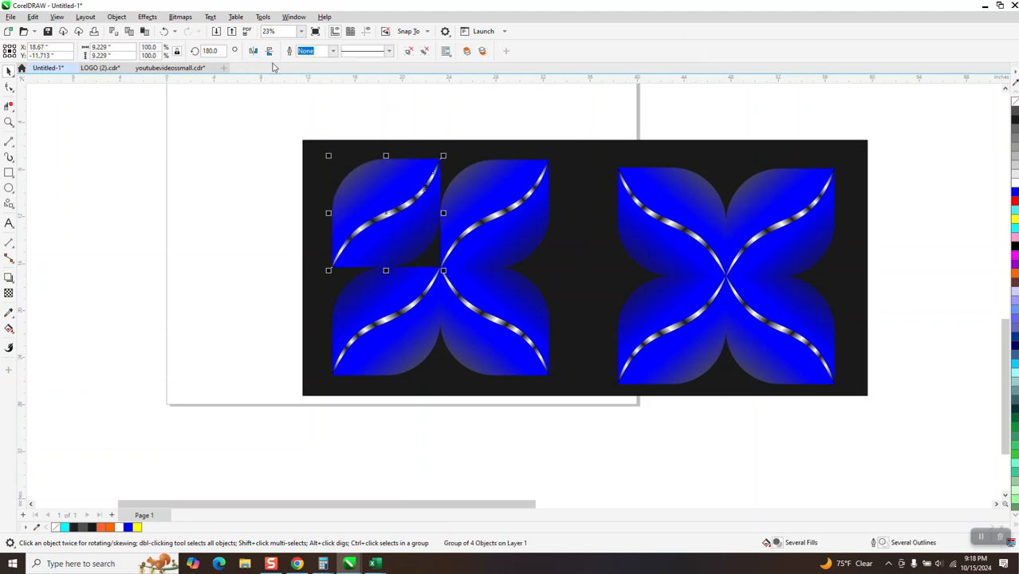
left_click(268, 51)
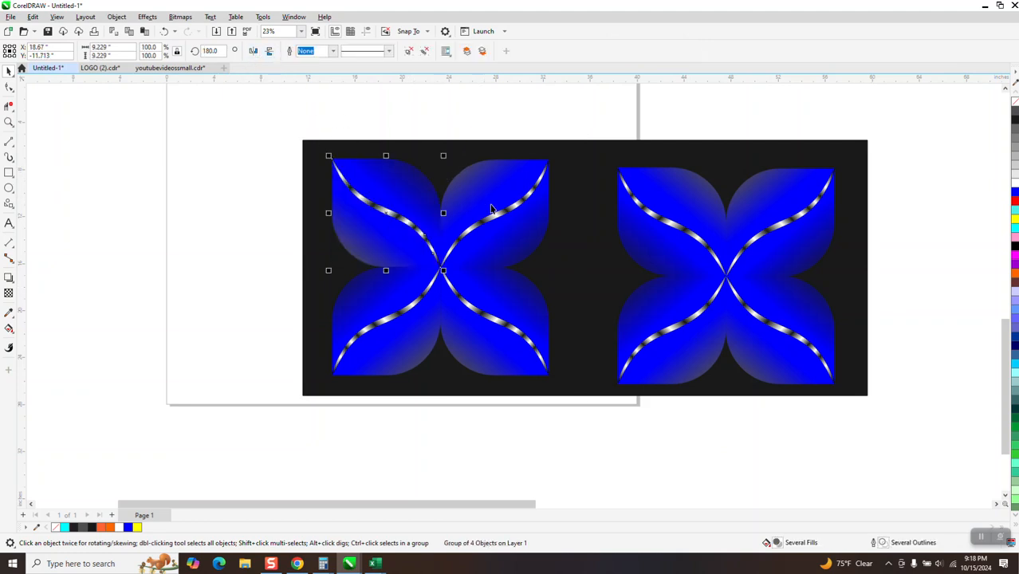
left_click(385, 213)
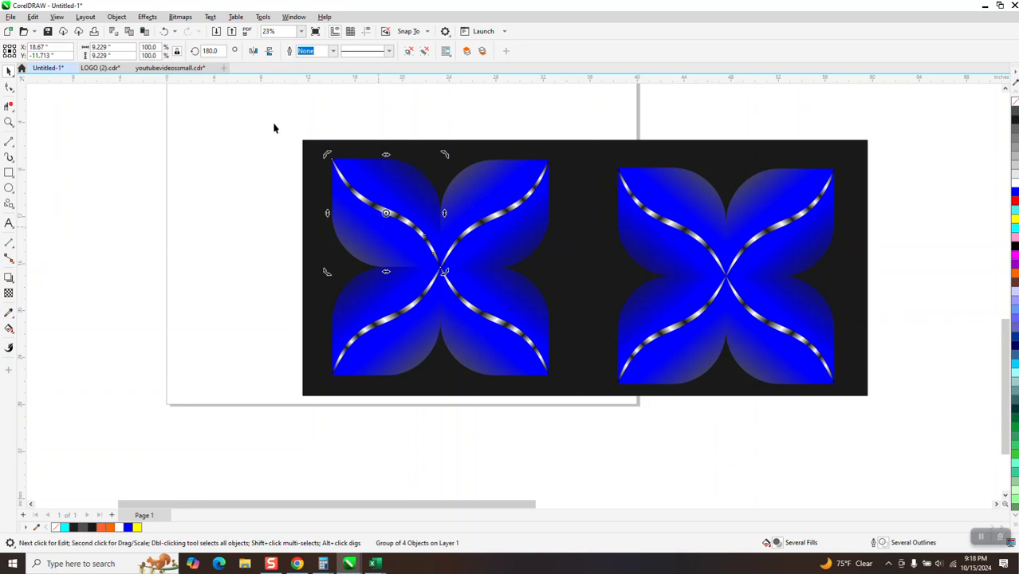
left_click(254, 52)
- Mirror the left motif's other three leaves horizontally, each in place, so the dividers form a closed diamond-like ring
left_click(517, 192)
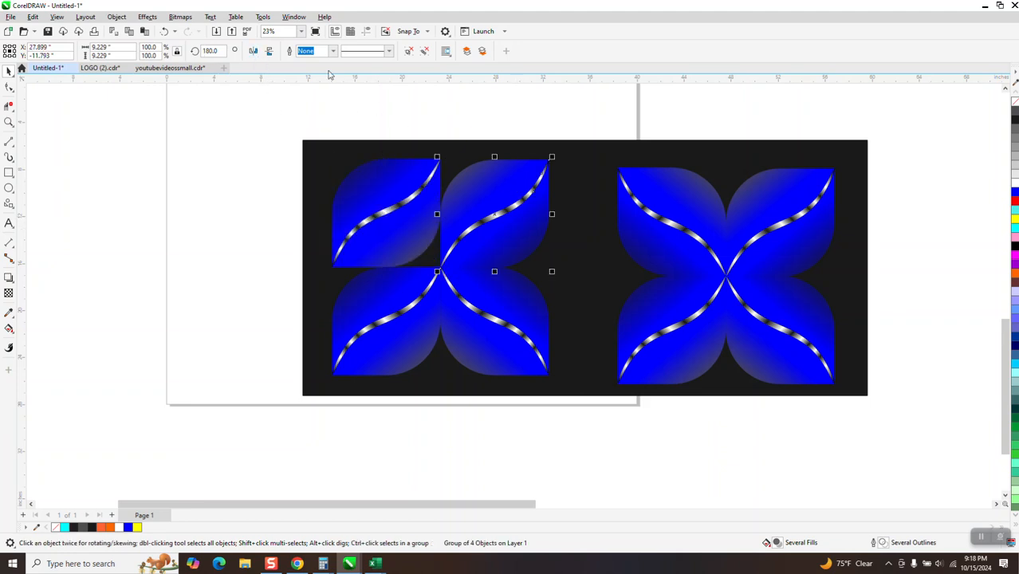
left_click(253, 50)
left_click(465, 331)
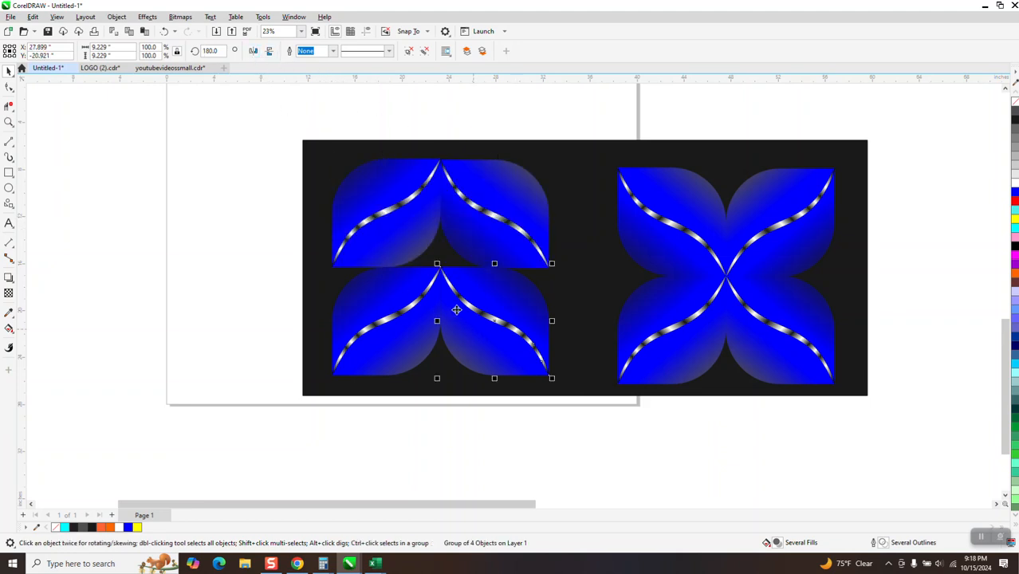
left_click(253, 51)
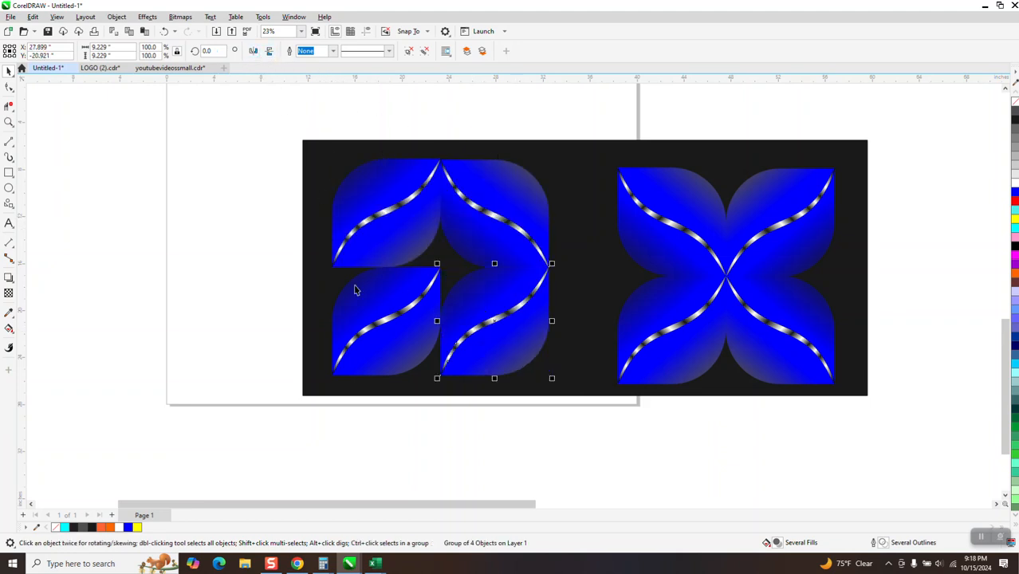
left_click(372, 340)
left_click(253, 50)
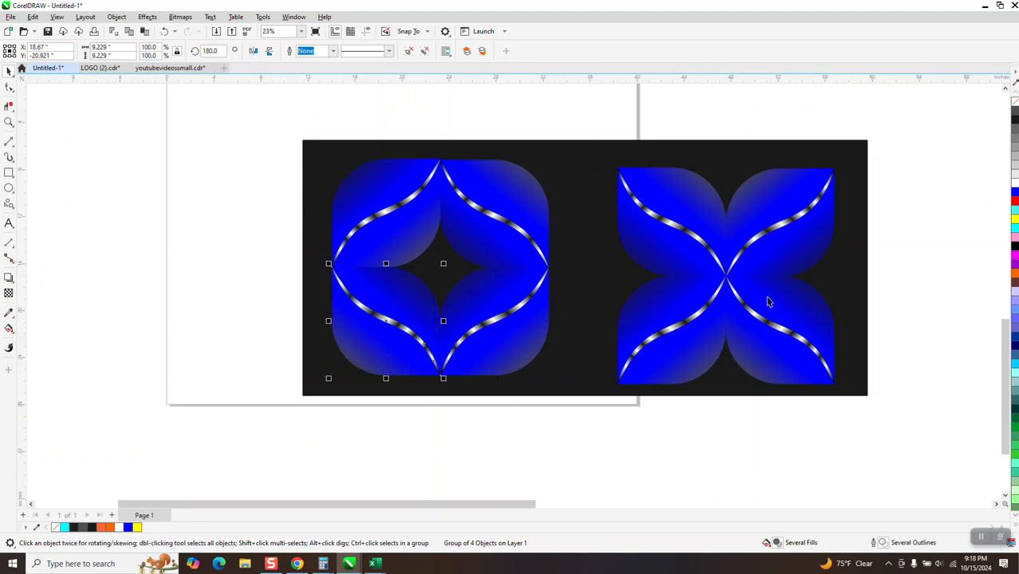
left_click(180, 269)
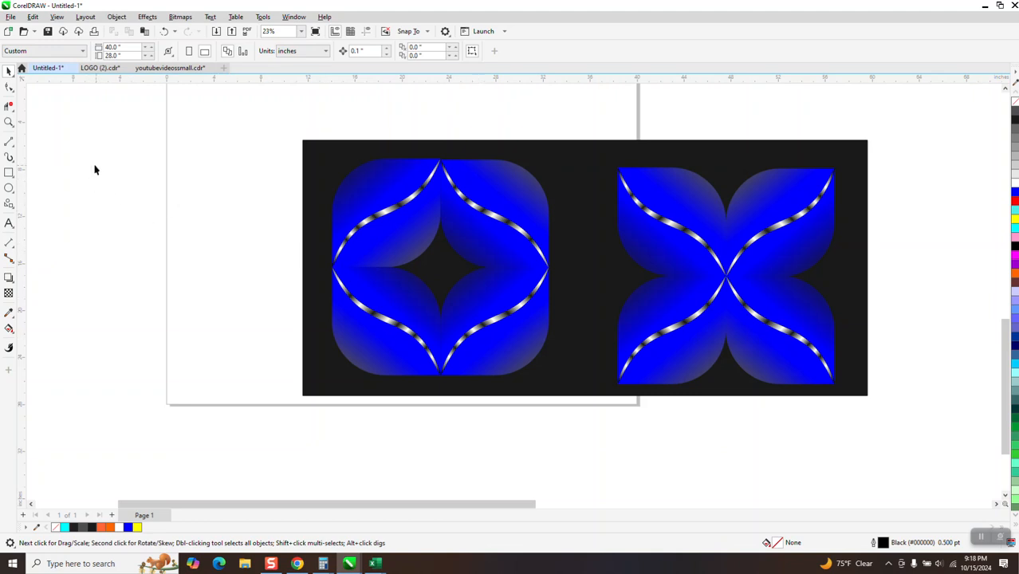
- Ungroup the left motif's lower-left leaf and darken the outer end of its lower half's gradient with Interactive Fill
left_click(9, 122)
left_click_drag(307, 142, 678, 431)
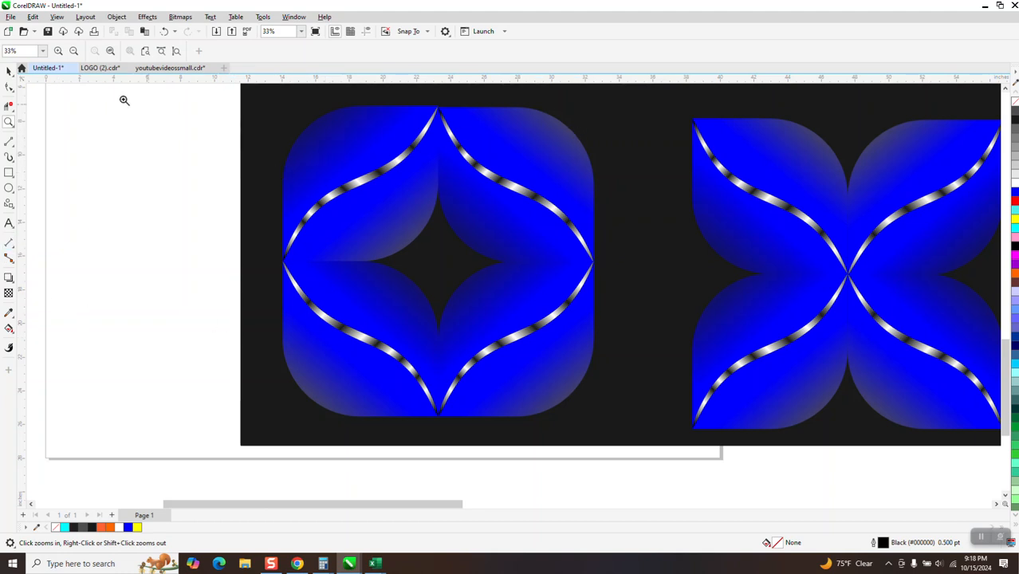
left_click(11, 71)
left_click(352, 363)
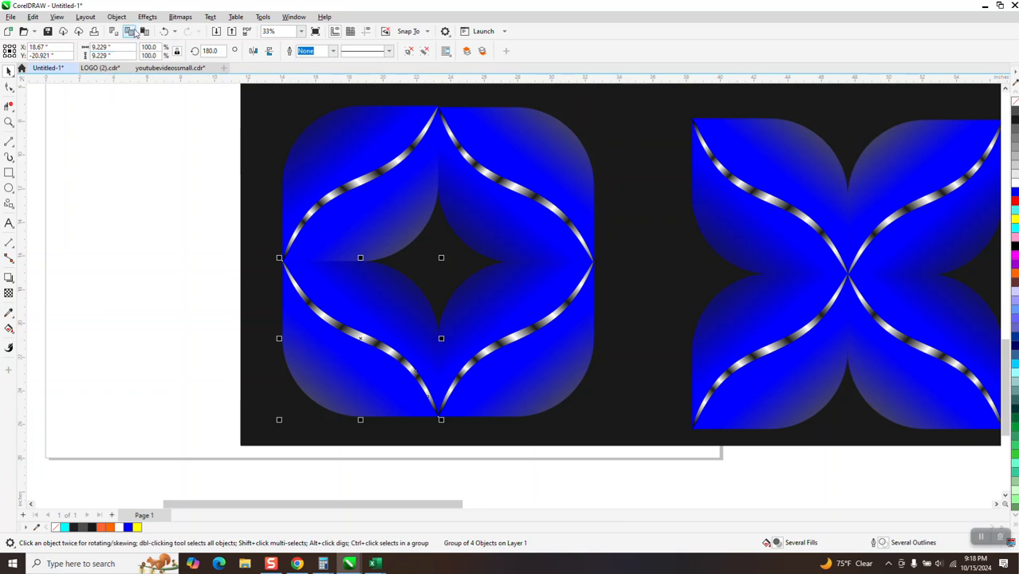
left_click(117, 17)
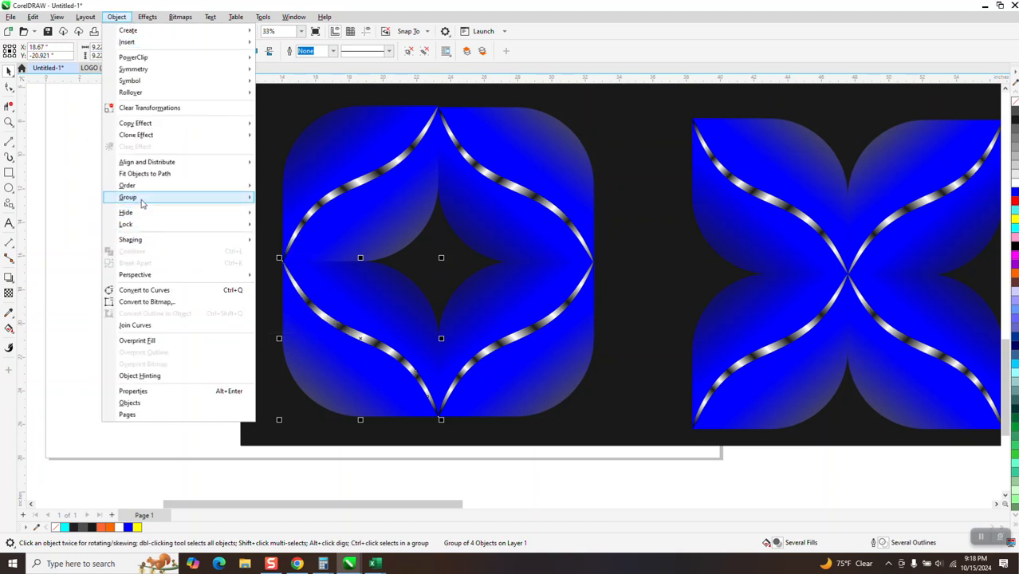
mouse_move(230, 198)
left_click(284, 211)
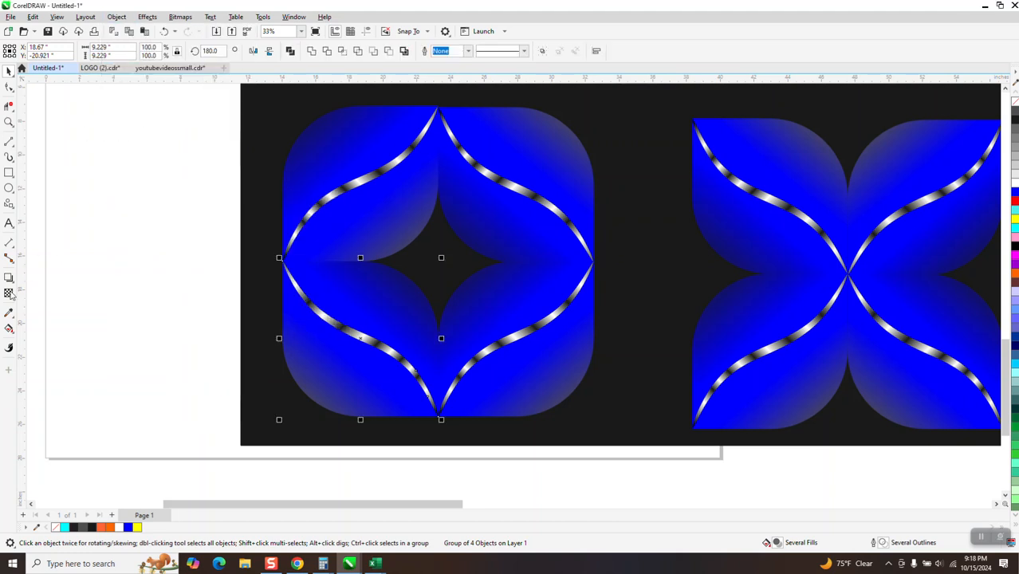
left_click(12, 334)
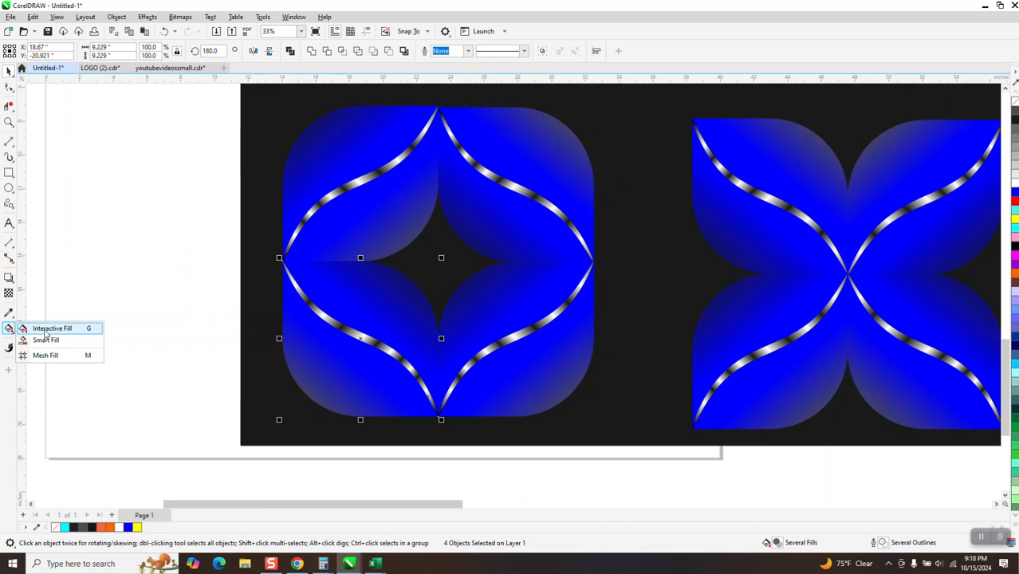
left_click(46, 328)
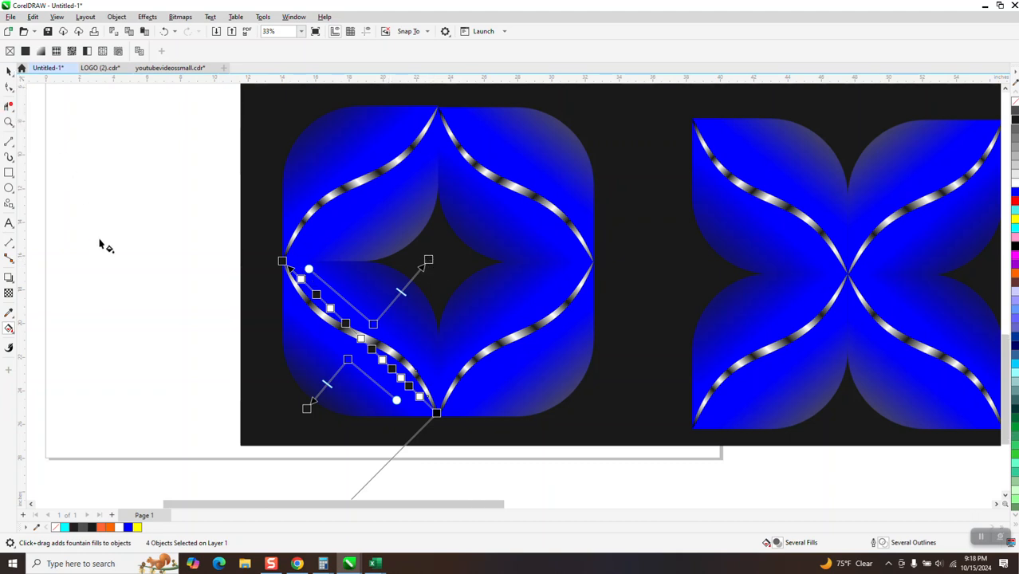
- Delete the left motif's two upper leaves and its lower-right leaf, keeping only the ungrouped lower-left leaf
scroll(98, 239, "down", 1)
left_click(9, 71)
left_click(387, 191)
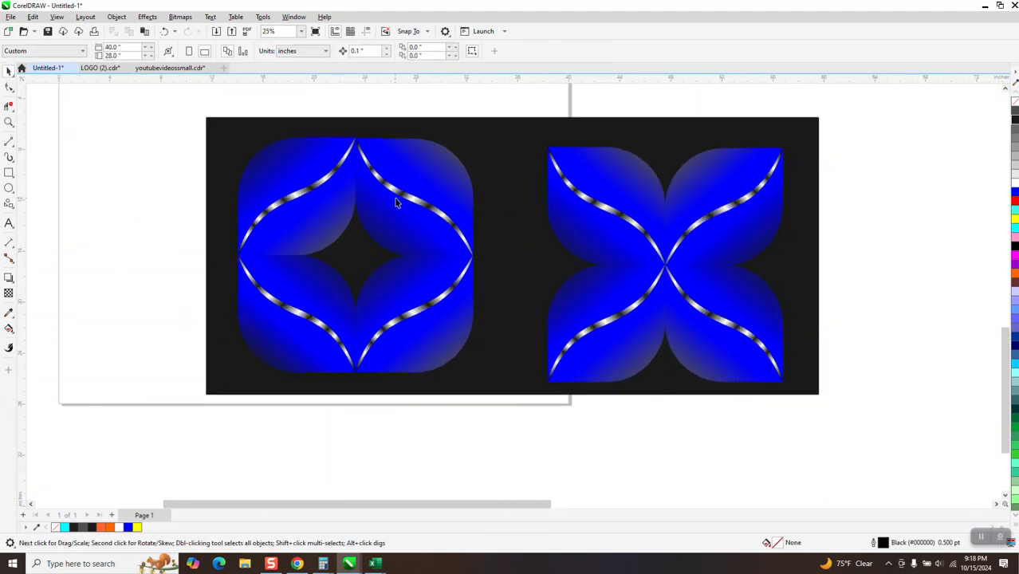
key("Delete")
left_click(330, 222)
key("Delete")
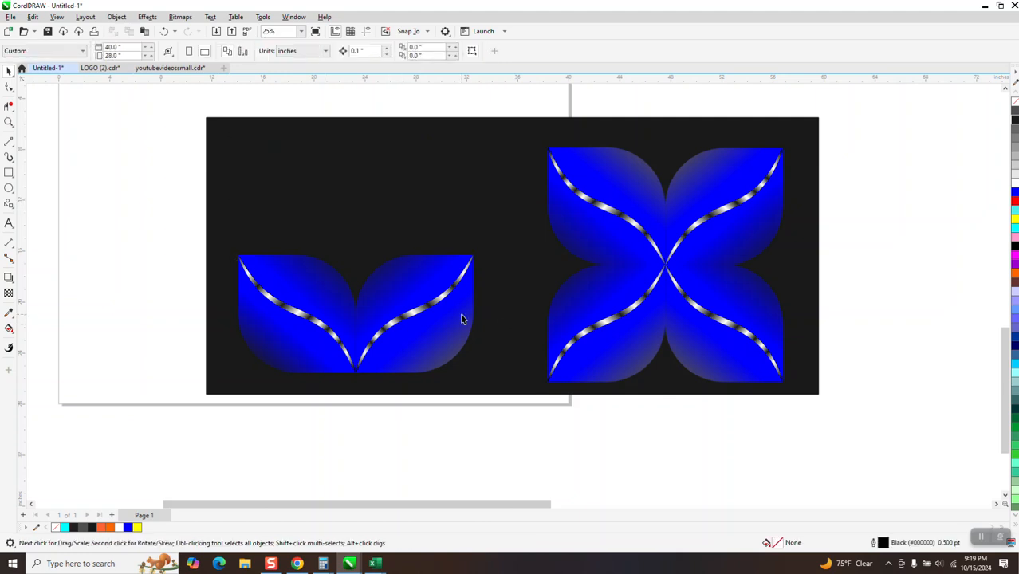
left_click(460, 321)
key("Delete")
- Try to clone the remaining leaf's upper half and move the clone to the left of the dark background
left_click(317, 318)
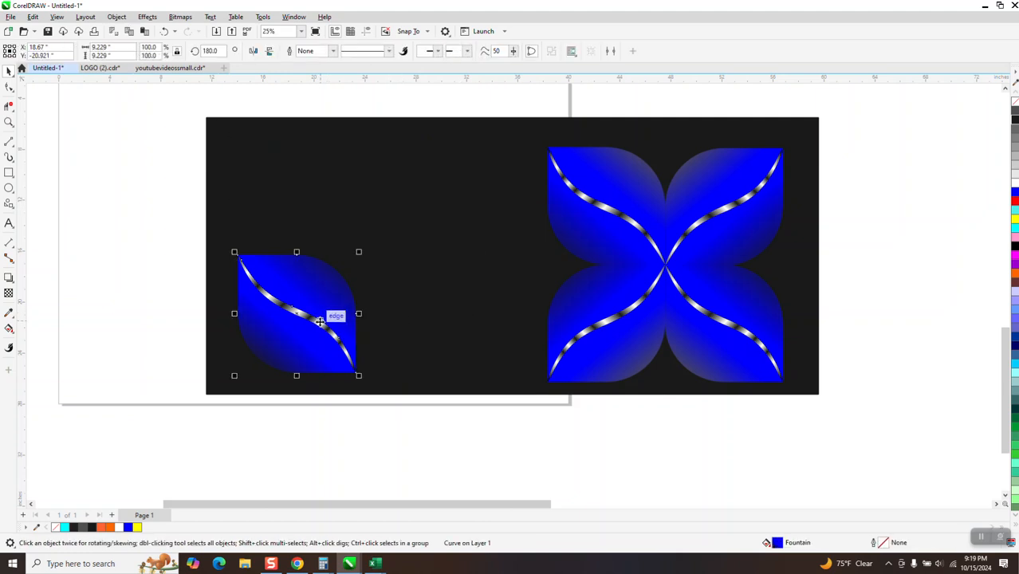
left_click(33, 16)
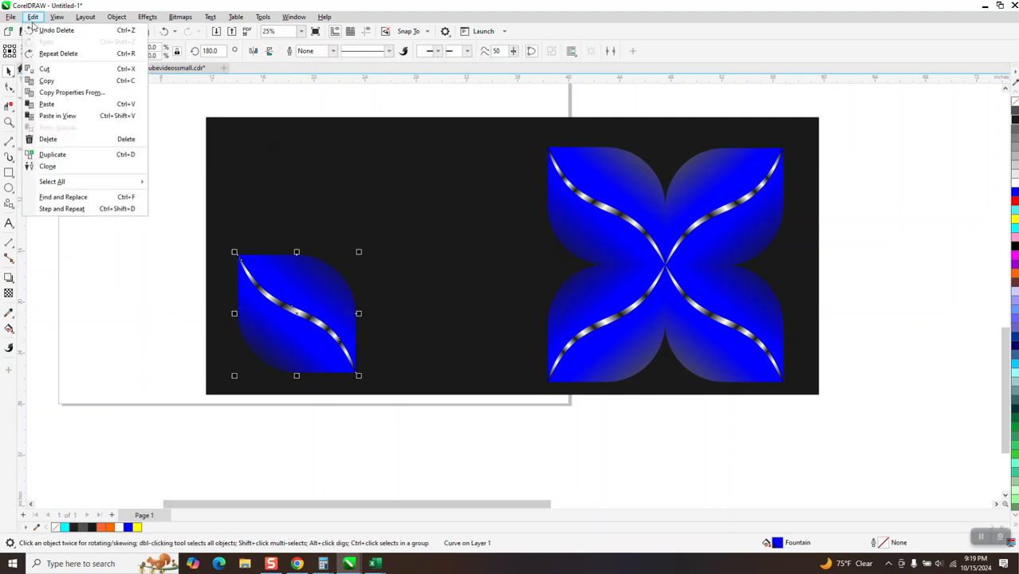
left_click(40, 166)
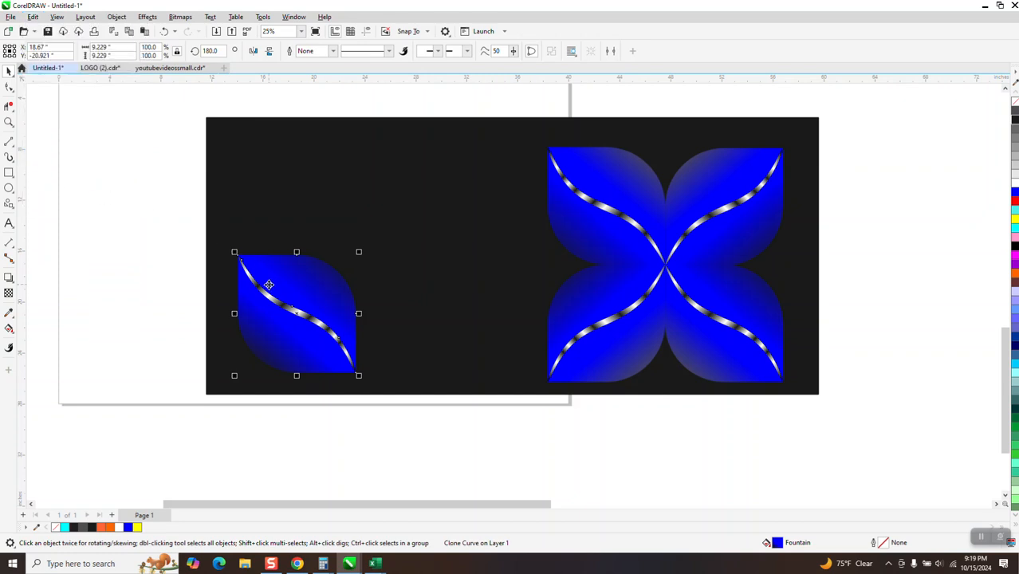
mouse_move(254, 311)
left_mouse_down()
mouse_move(291, 307)
mouse_move(95, 314)
left_mouse_up()
left_click(162, 32)
left_click(163, 32)
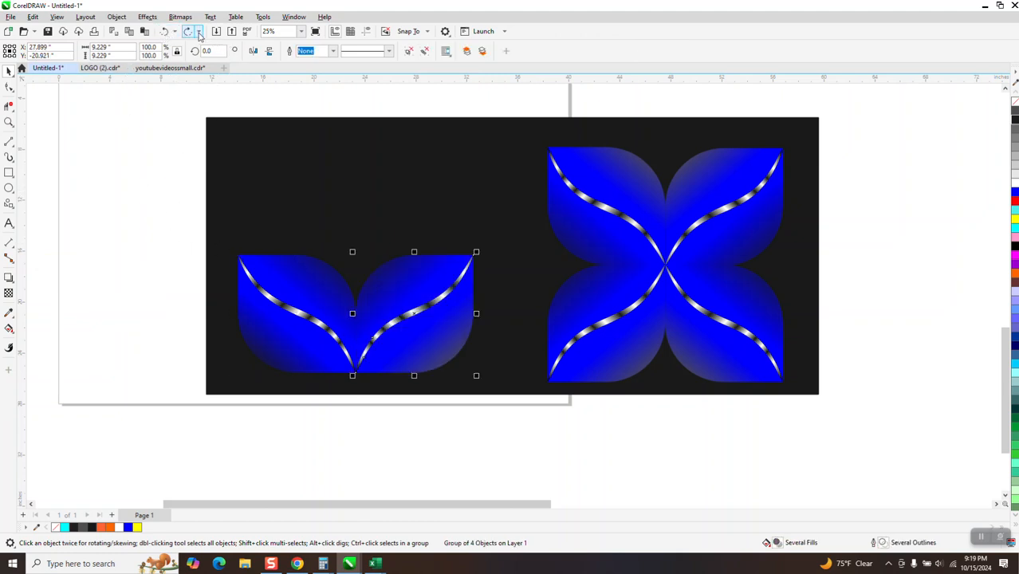
left_click(164, 32)
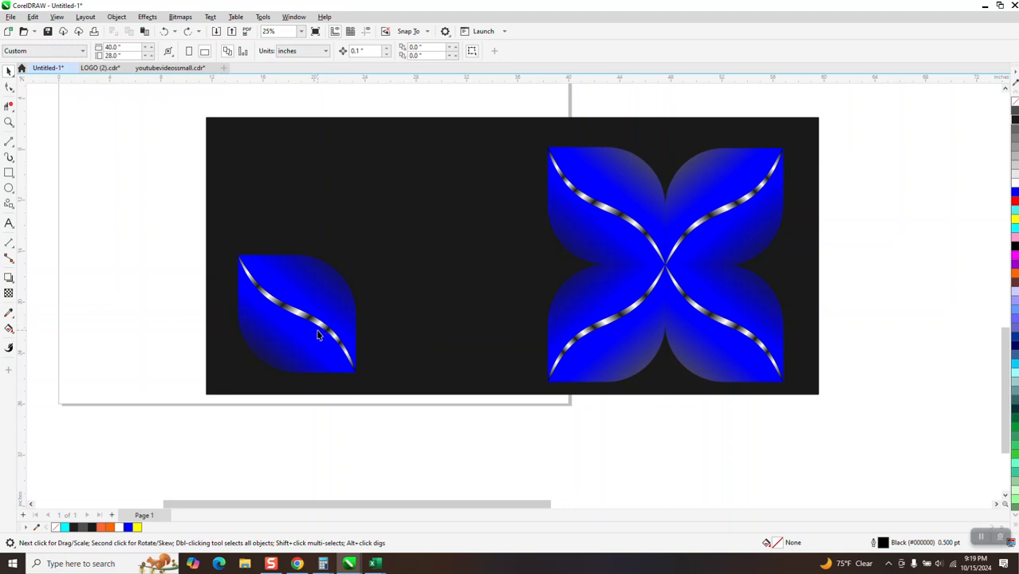
- Nudge the leaf's metallic S-curve strip 0.1 inches to the left and 0.1 inches down
left_click(316, 325)
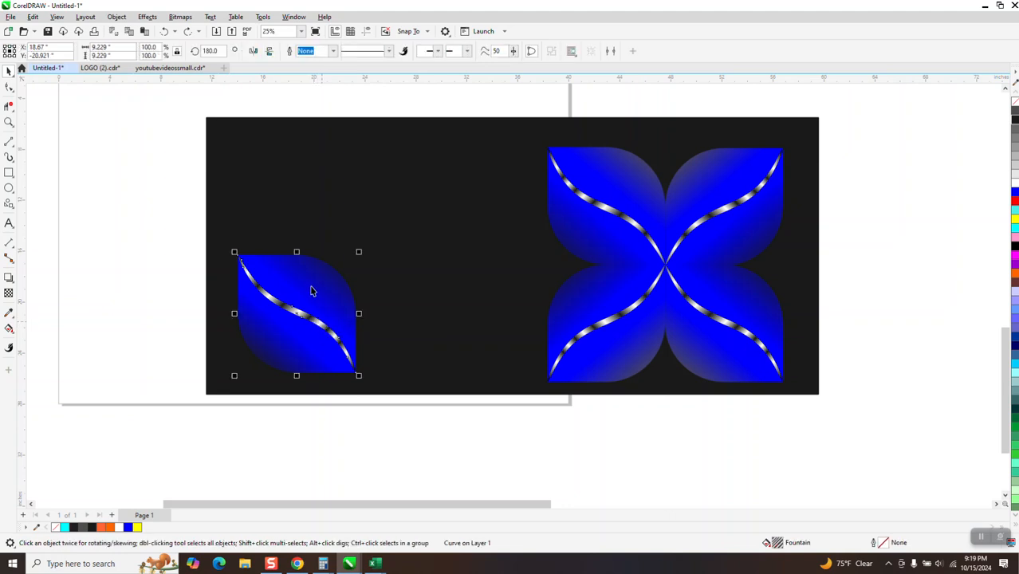
key("Down")
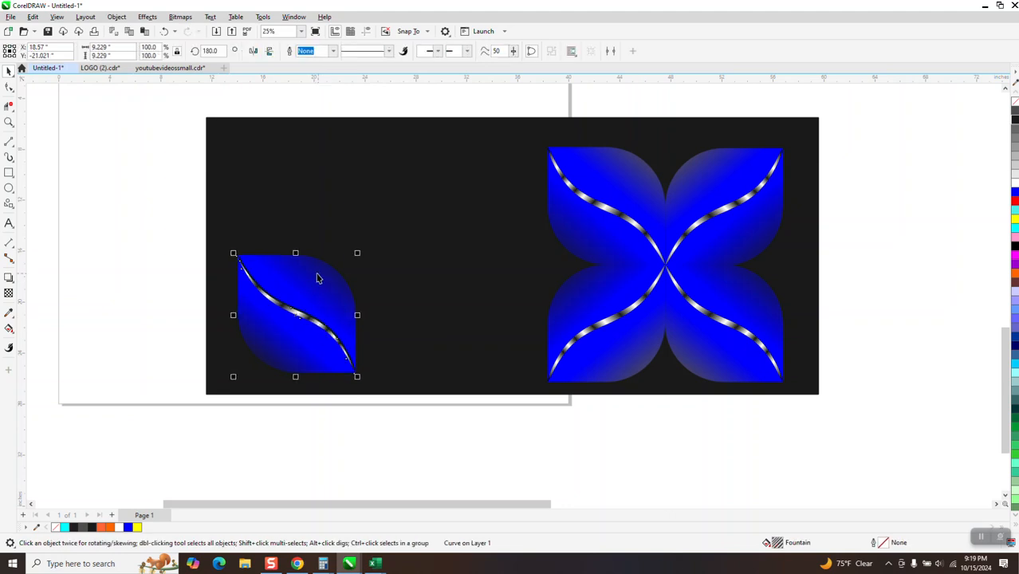
left_click(359, 261)
- Try nudging the leaf's upper half to the right in 0.1-inch steps, and undo those nudges
left_click(341, 288)
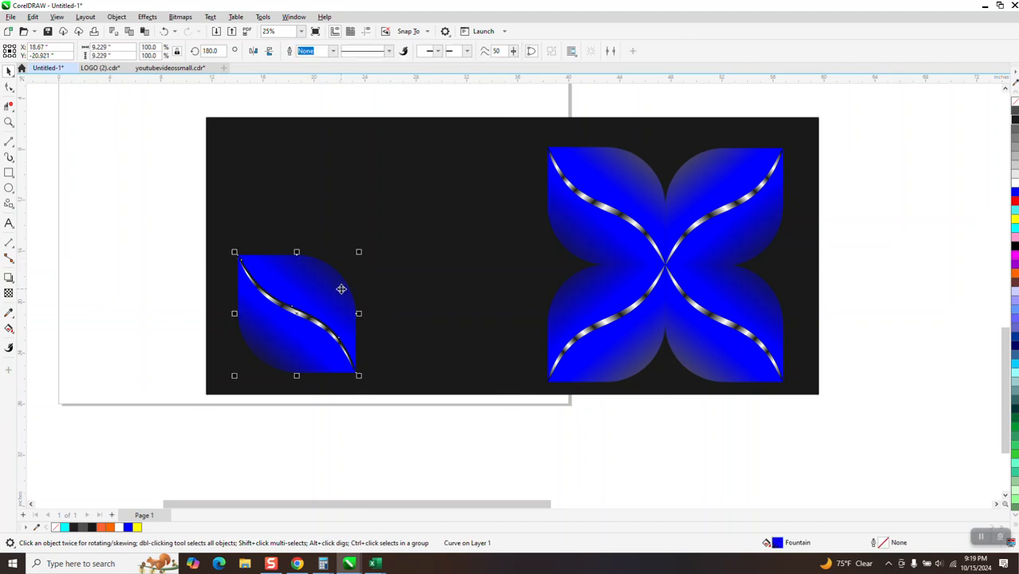
key("Right")
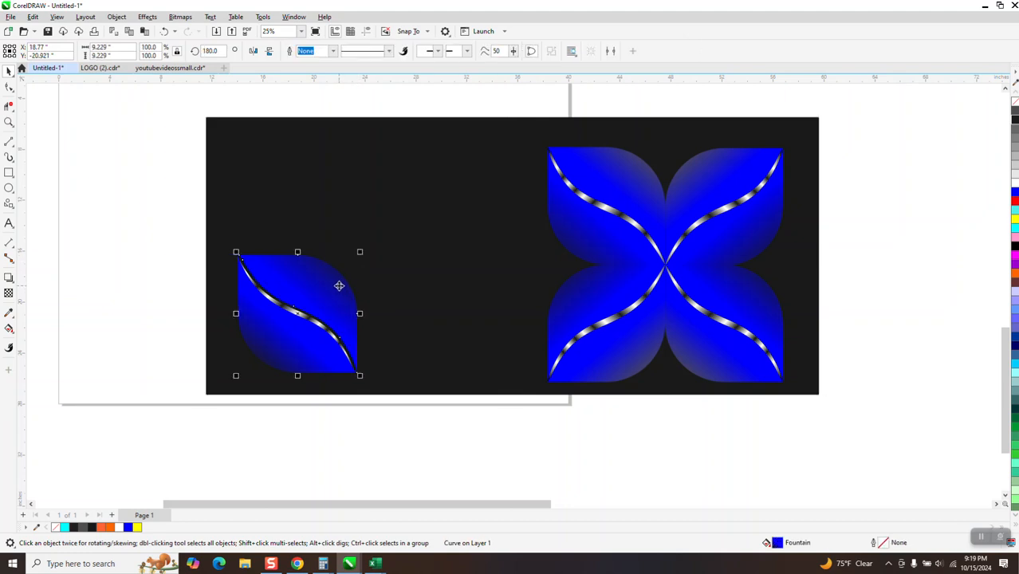
key("Right")
key("Right")
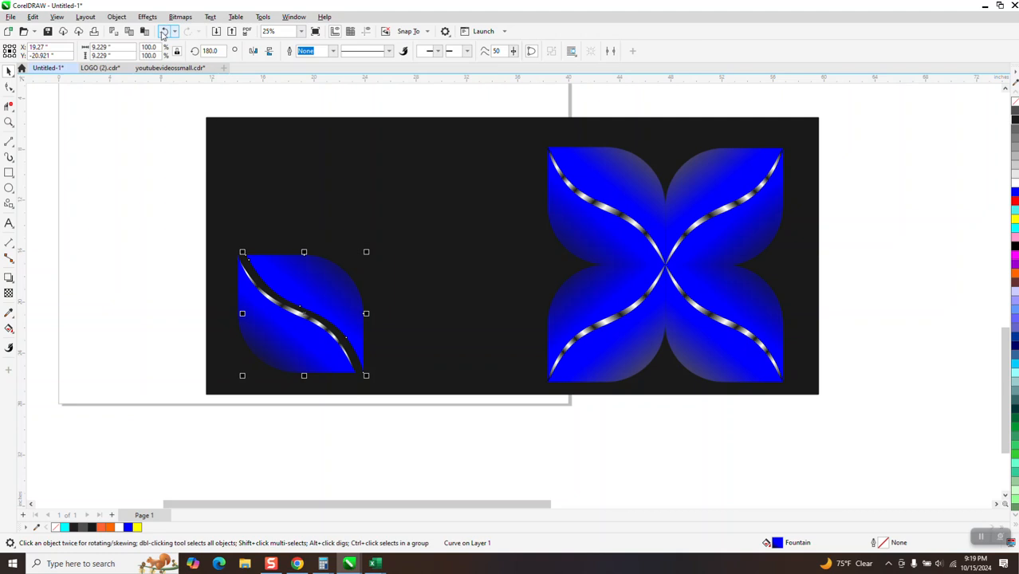
left_click(164, 31)
left_click(164, 32)
left_click(164, 33)
left_click(162, 35)
left_click(163, 35)
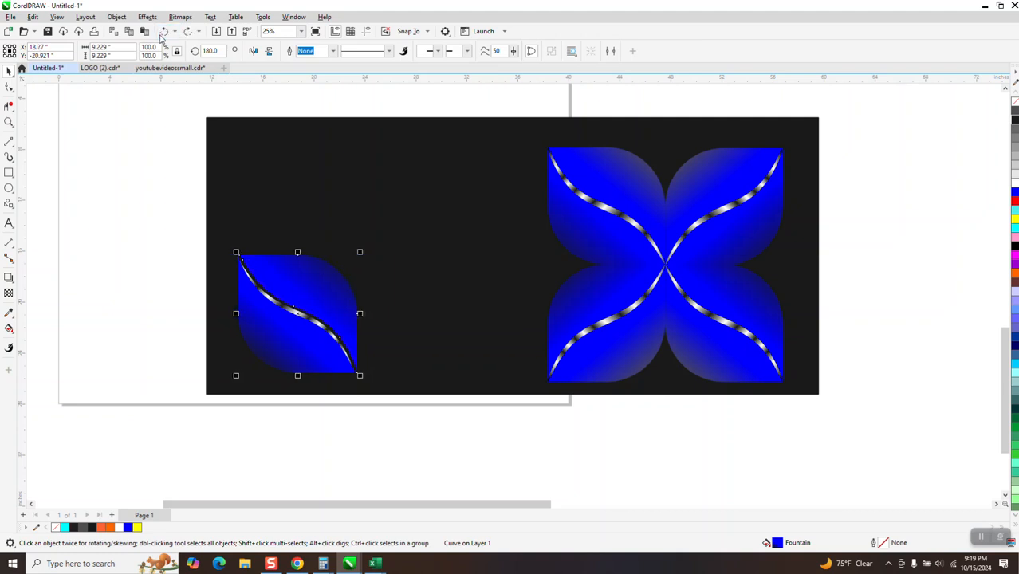
left_click(162, 35)
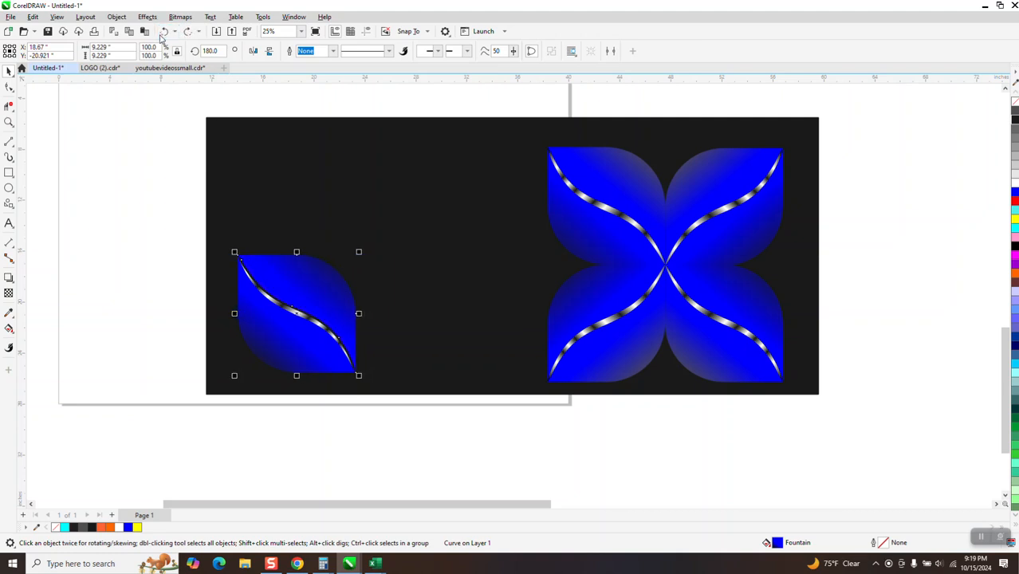
- Nudge the leaf's upper half 0.1 inches left and 0.1 inches down to close the gap above the metallic strip
left_click(9, 122)
left_click_drag(208, 235, 448, 422)
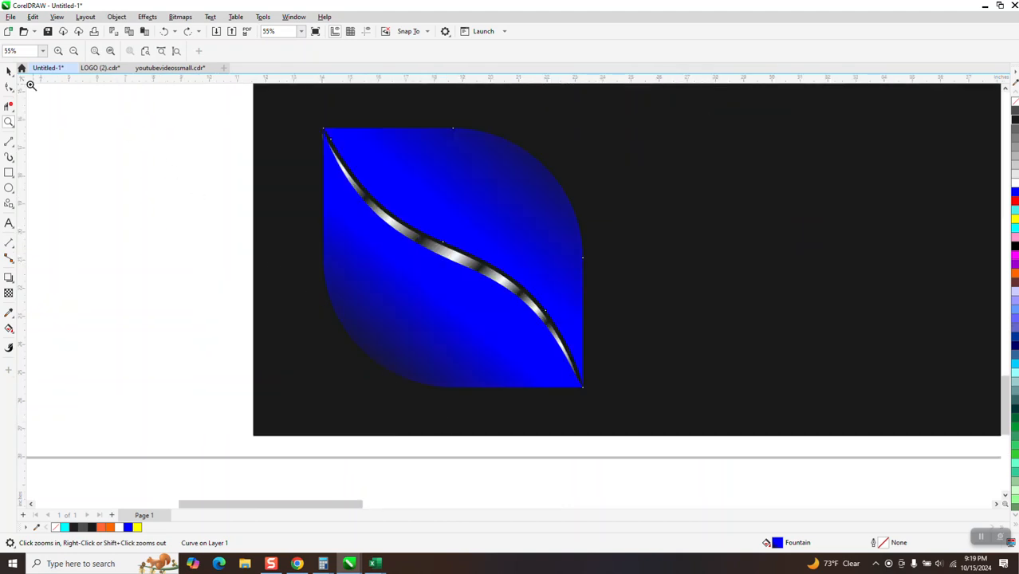
left_click(13, 76)
key("Down")
key("Down")
key("Down")
key("Down")
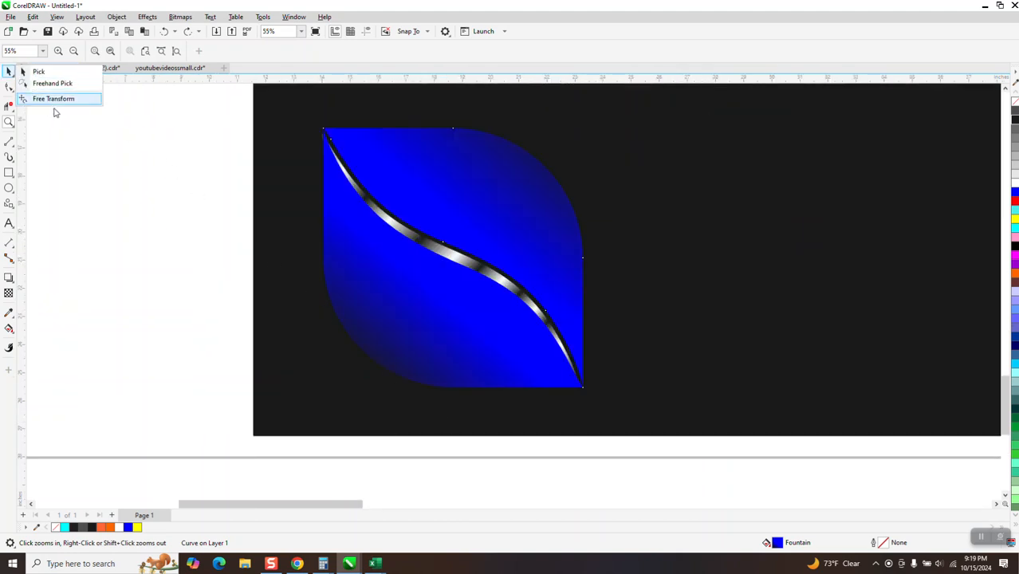
key("Escape")
left_click(393, 167)
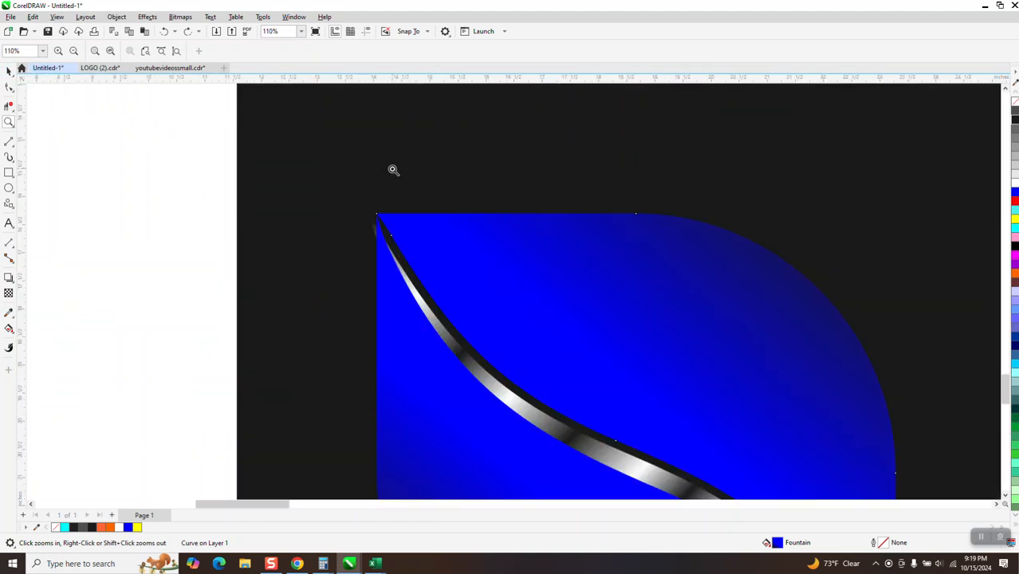
key("Down")
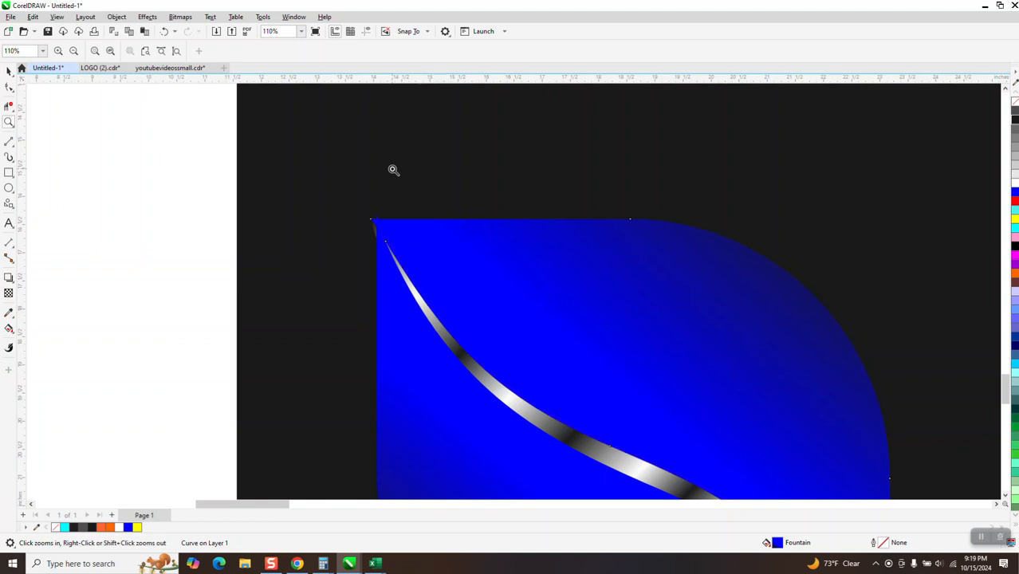
- Move the leaf's lower half so its upper-left corner meets the metallic strip's tip, and clear the selection
scroll(274, 273, "down", 1)
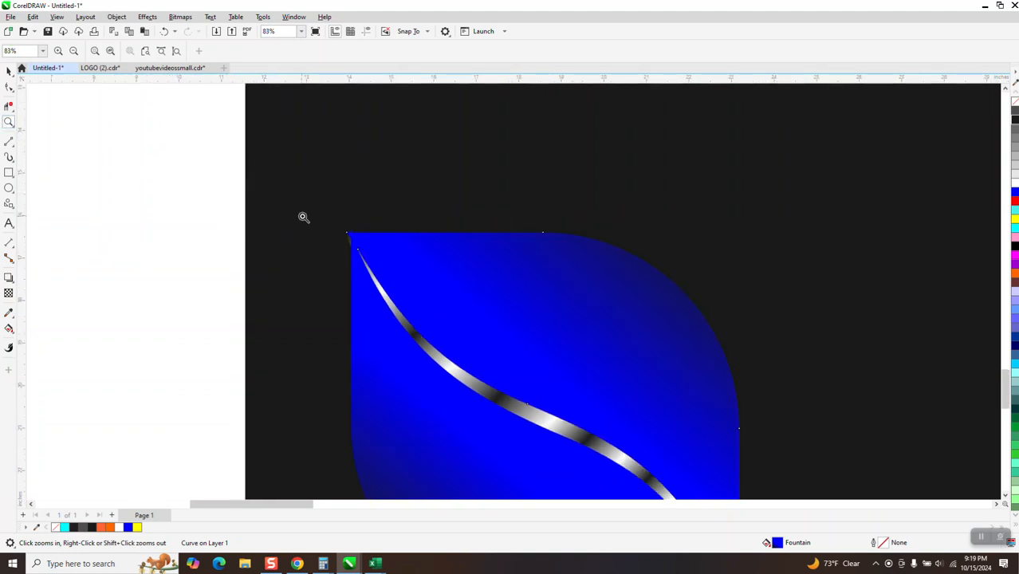
left_click_drag(302, 216, 496, 322)
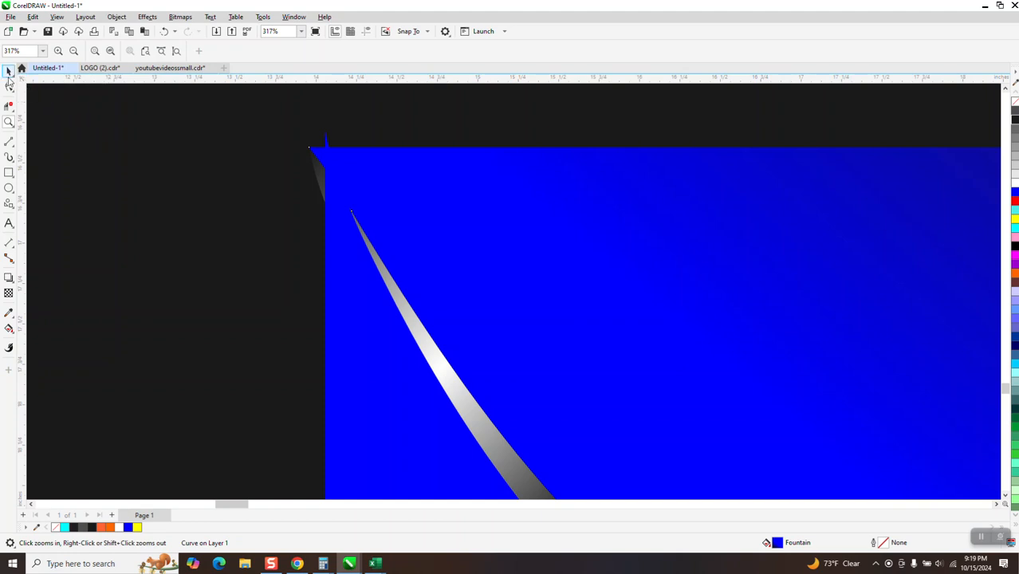
left_click(9, 73)
left_click_drag(351, 237, 334, 306)
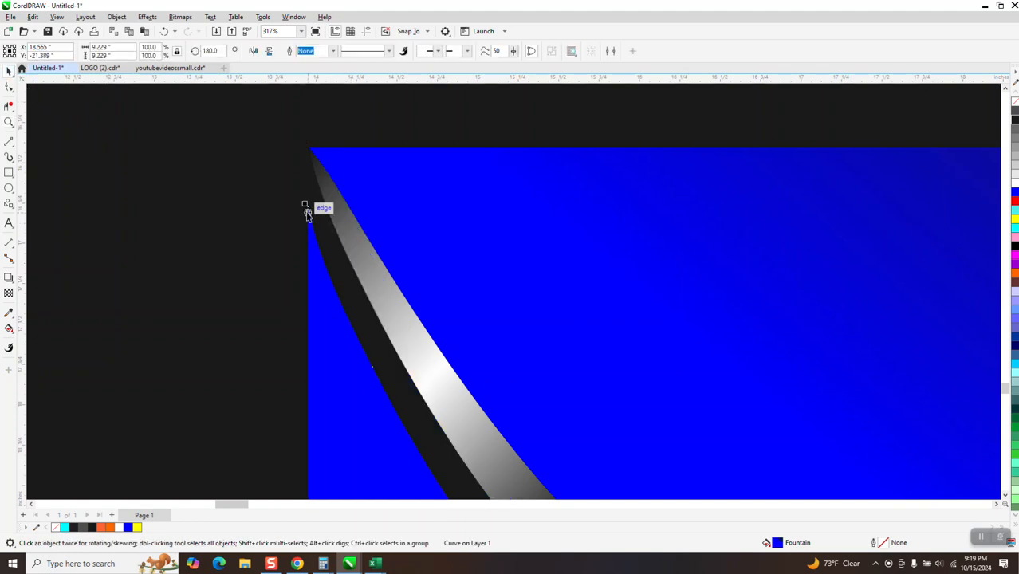
left_click_drag(307, 209, 311, 157)
scroll(279, 159, "down", 5)
scroll(274, 155, "down", 1)
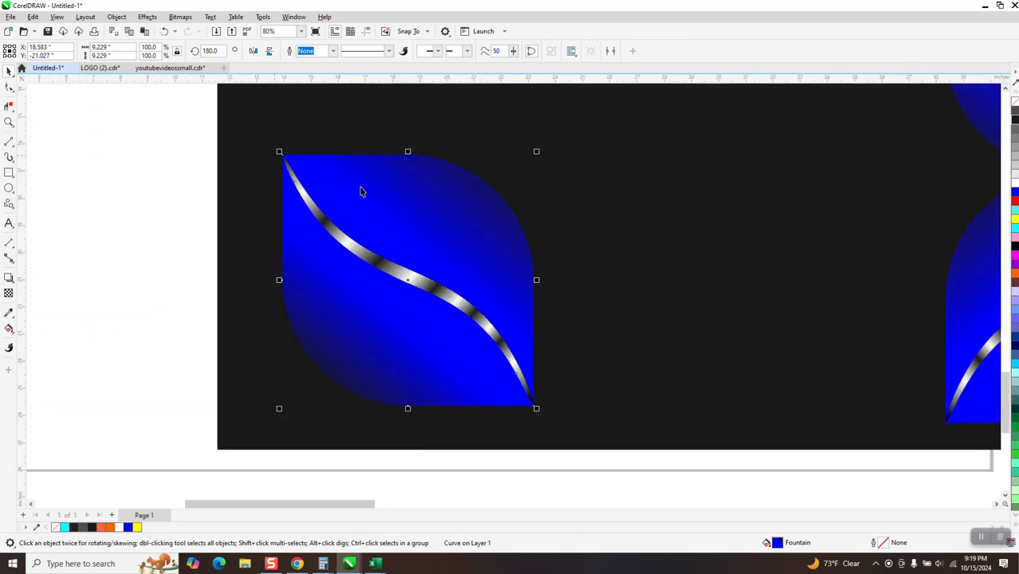
left_click(101, 175)
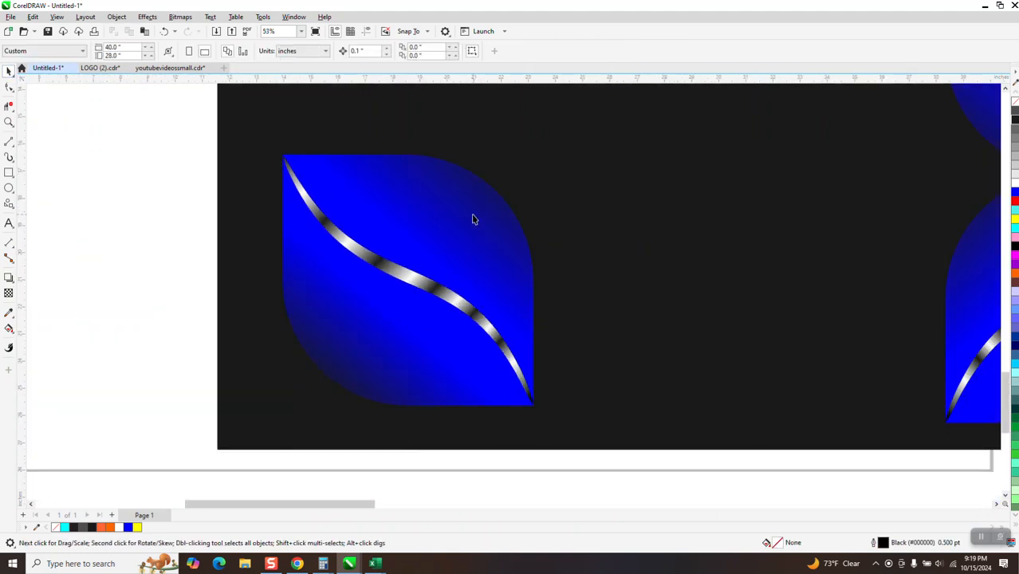
- Clone the leaf's upper half and place the clone to the left, outside the dark background
left_click(475, 215)
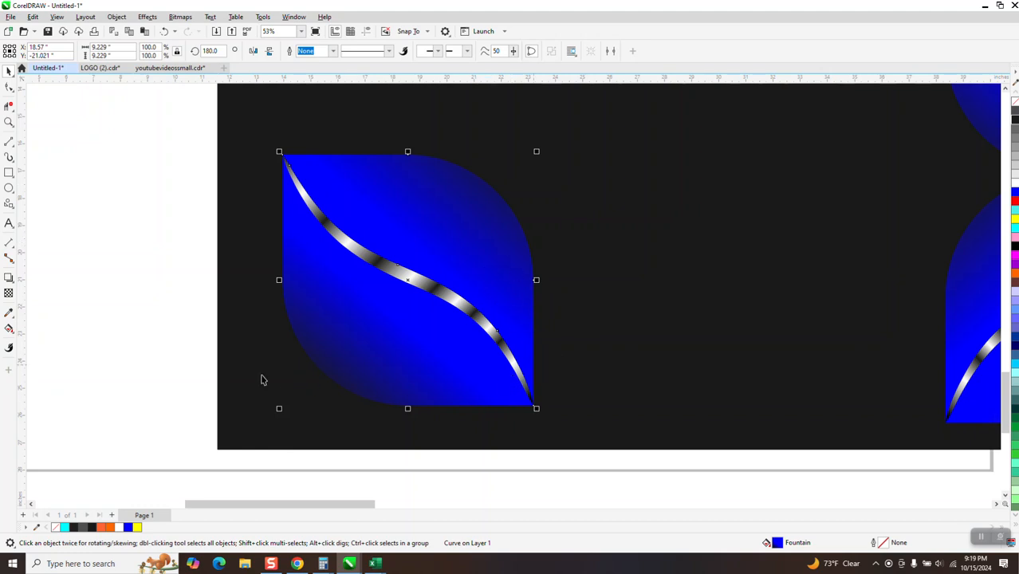
left_click_drag(444, 240, 617, 183)
left_click(30, 16)
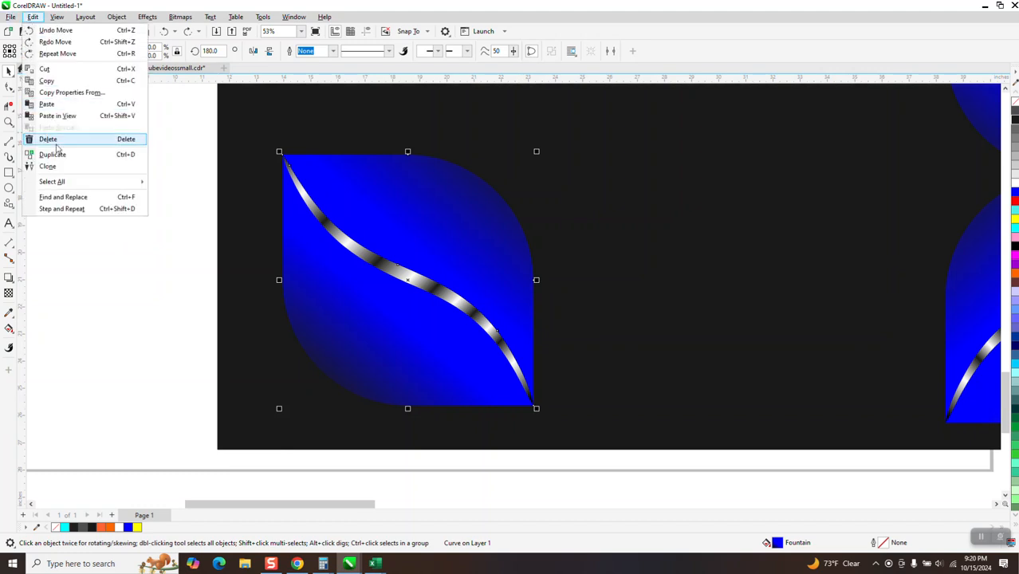
left_click(67, 167)
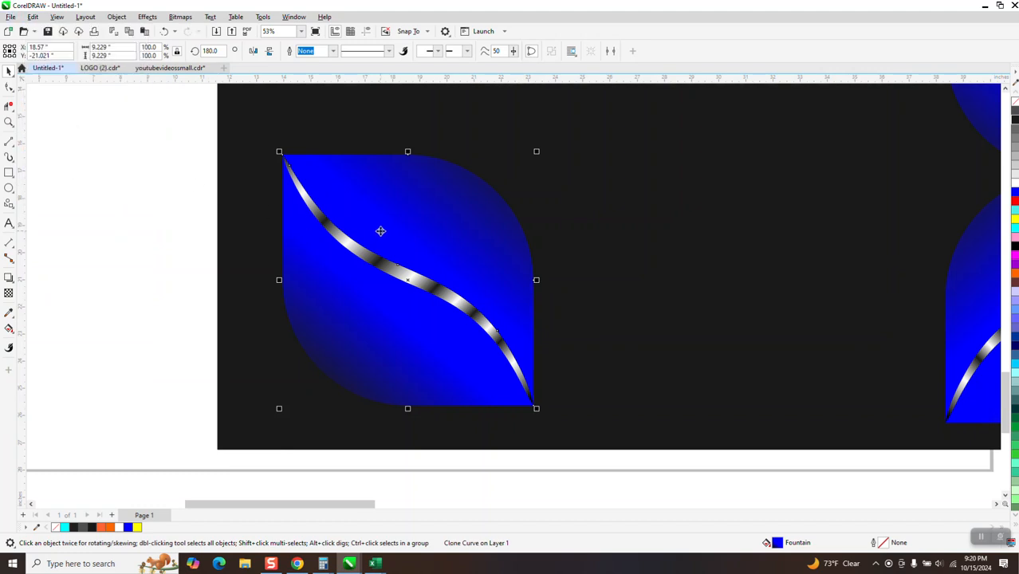
left_click_drag(418, 234, 69, 235)
- Clone the leaf's lower half, place the clone over the upper half's clone, and reselect the original lower half
left_click(322, 284)
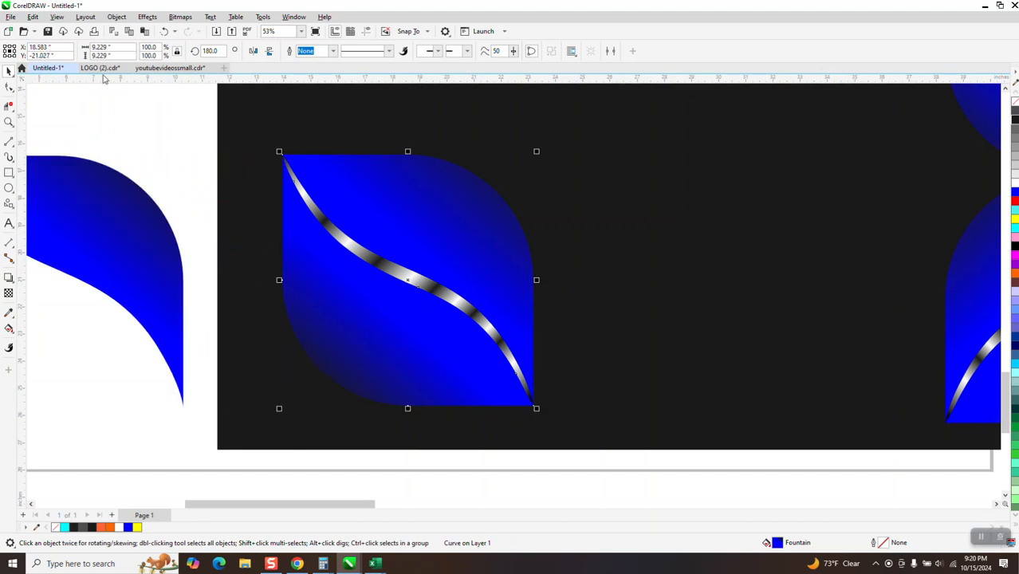
left_click(57, 16)
mouse_move(37, 18)
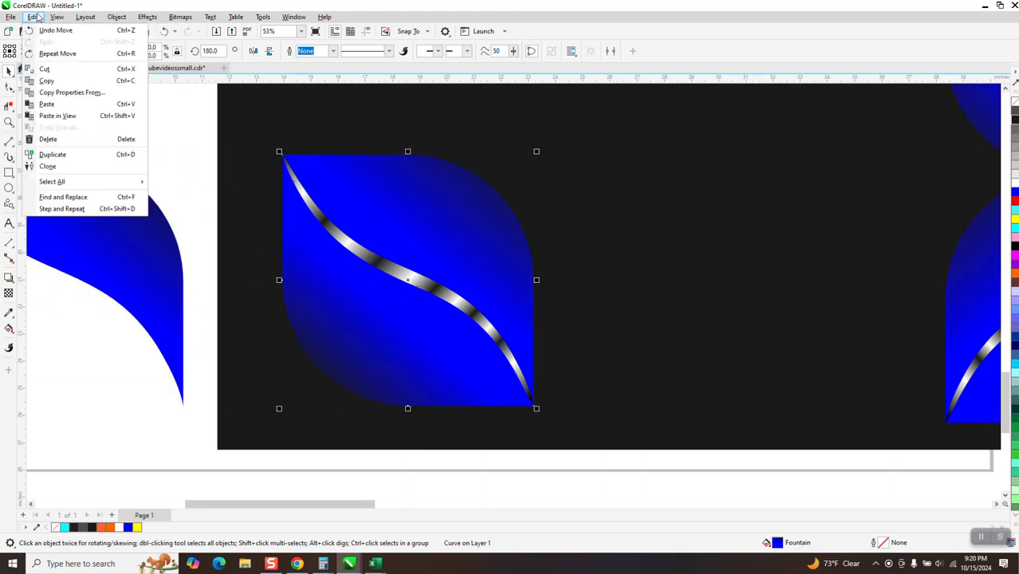
left_click(47, 166)
mouse_move(311, 330)
left_mouse_down()
mouse_move(222, 351)
mouse_move(78, 355)
left_mouse_up()
left_click(338, 327)
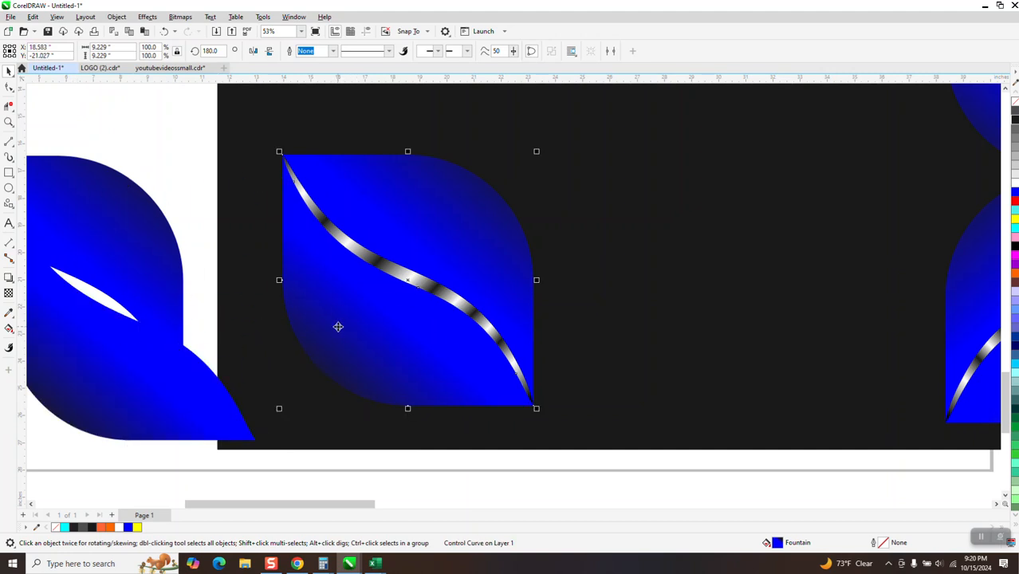
- Undo the lower half's clone and the upper half's clone placement, and clear the selection
scroll(399, 366, "down", 2)
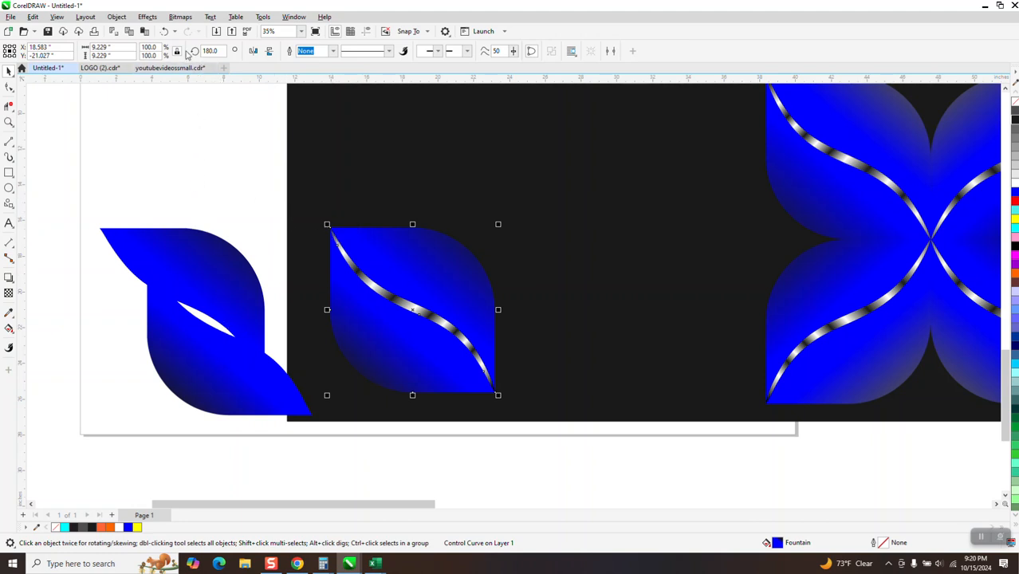
left_click(165, 31)
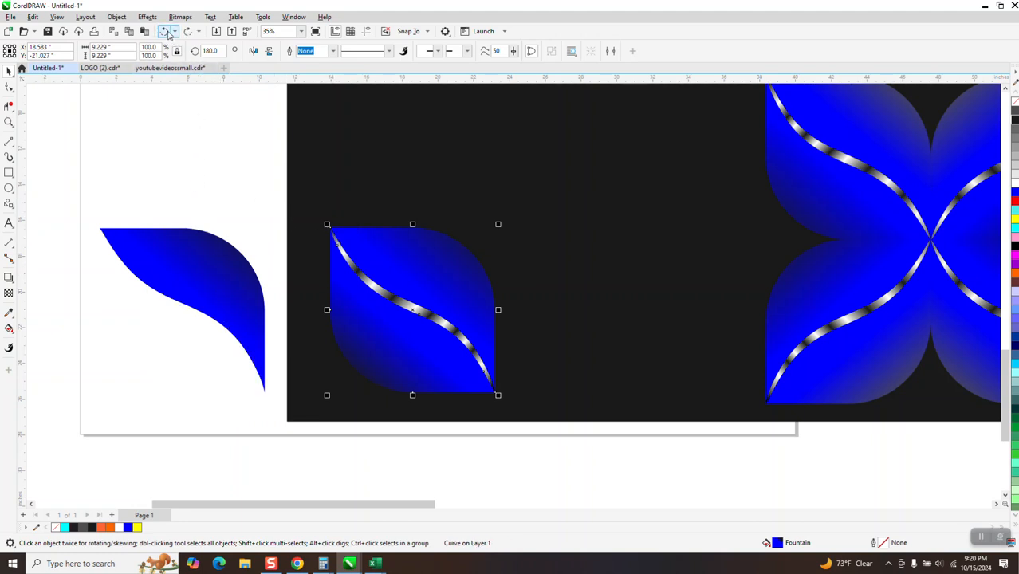
left_click(165, 31)
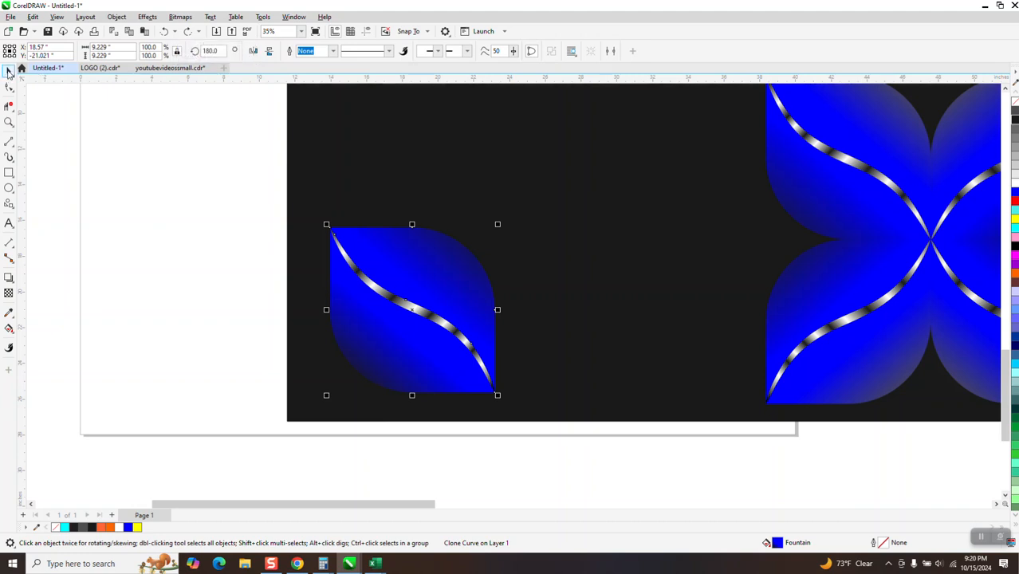
left_click(217, 141)
- Set the nudge distance to 10 inches and nudge the upper half's clone that far to the left
left_click_drag(370, 52, 326, 66)
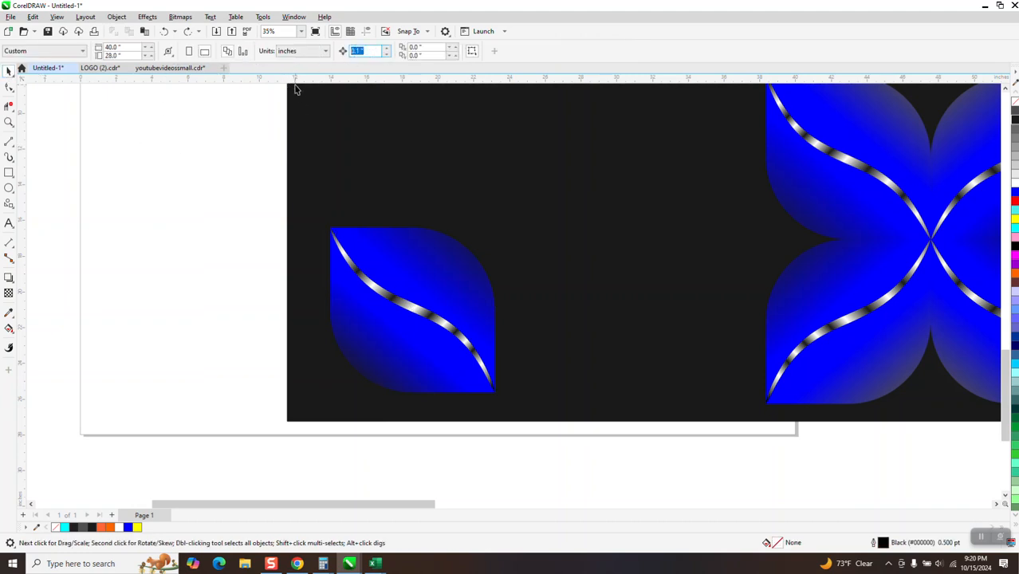
left_click(464, 279)
left_click(209, 155)
left_click_drag(368, 53, 337, 92)
type("10")
left_click(424, 271)
key("ctrl+d")
key("Left")
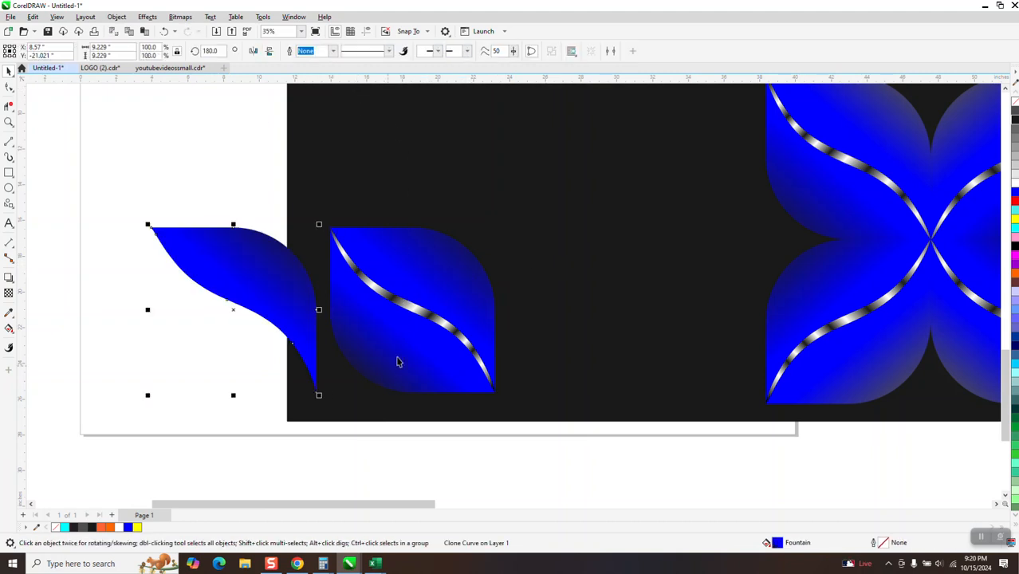
- Try to nudge the leaf's lower half 10 inches left, and undo the move
left_click(396, 355)
key("ctrl+d")
key("Left")
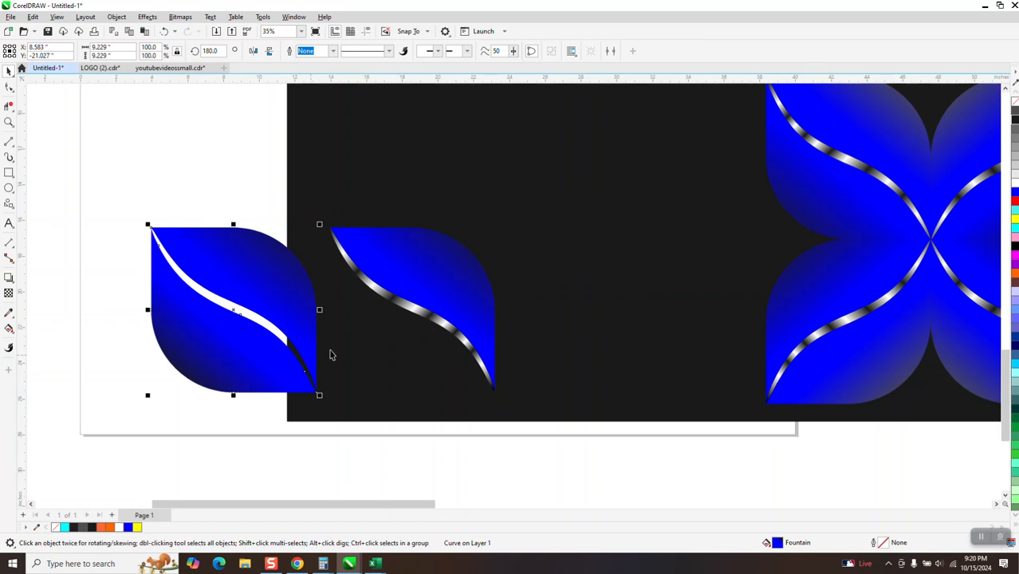
key("ctrl+z")
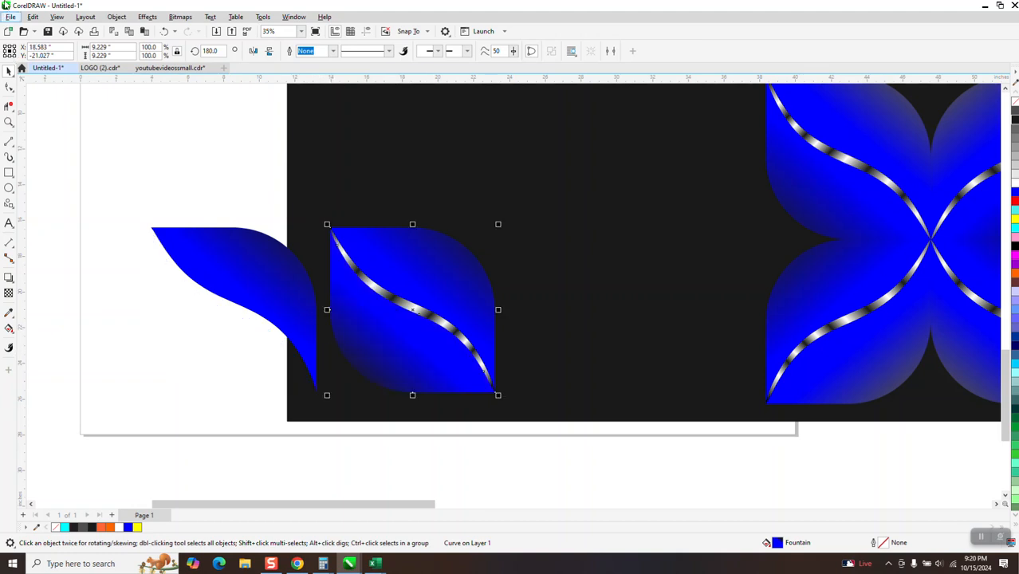
- Clone the leaf's lower half, nudge the clone 10 inches left beside the upper half's clone, and reselect the original lower half
left_click(33, 16)
left_click(65, 169)
key("ctrl+r")
left_click(405, 355)
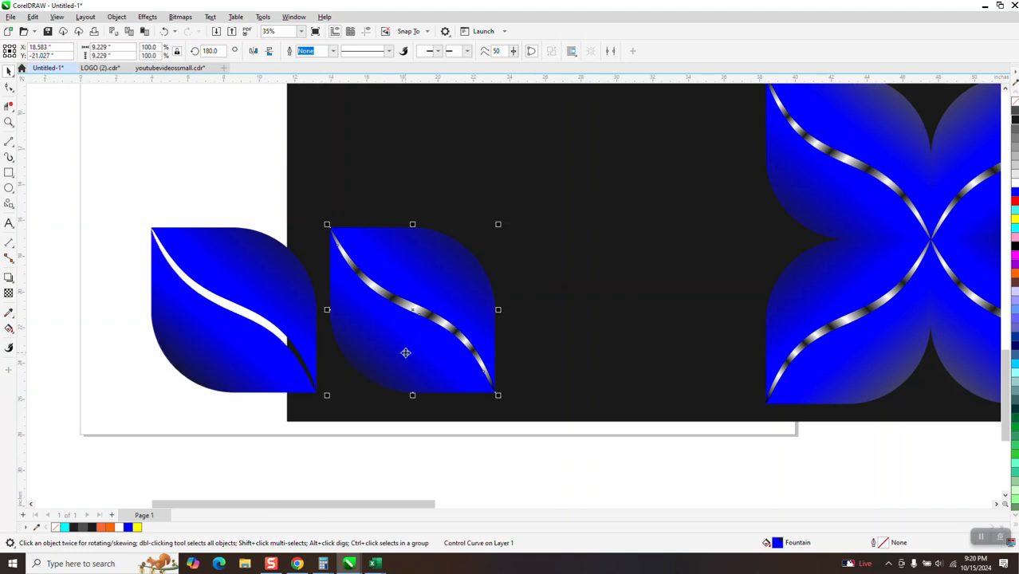
- Shift the original lower half to the right of the upper half, clear of the metallic strip
left_click_drag(468, 328, 470, 326)
left_click_drag(335, 262, 364, 274)
key("Tab")
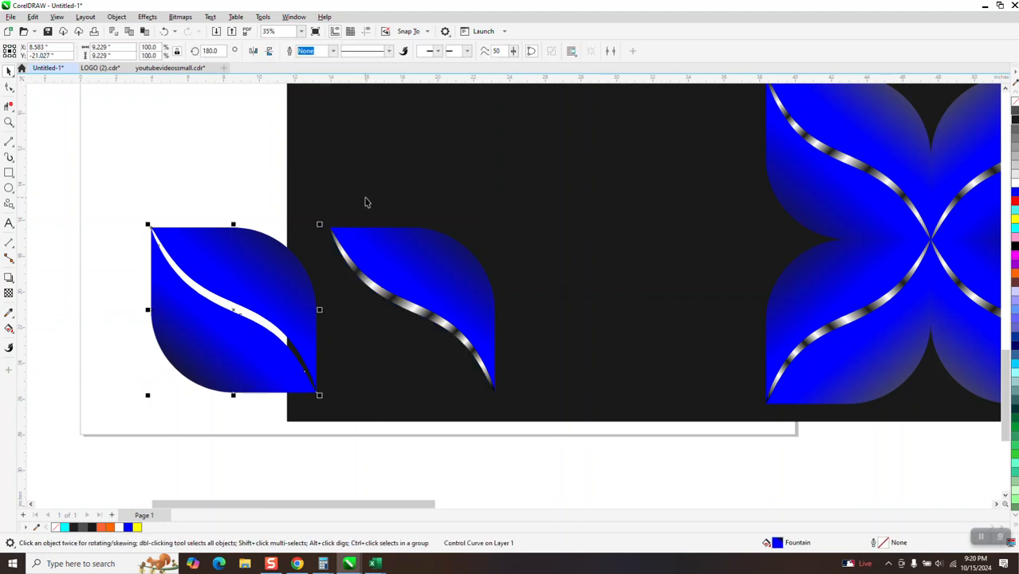
key("ctrl+d")
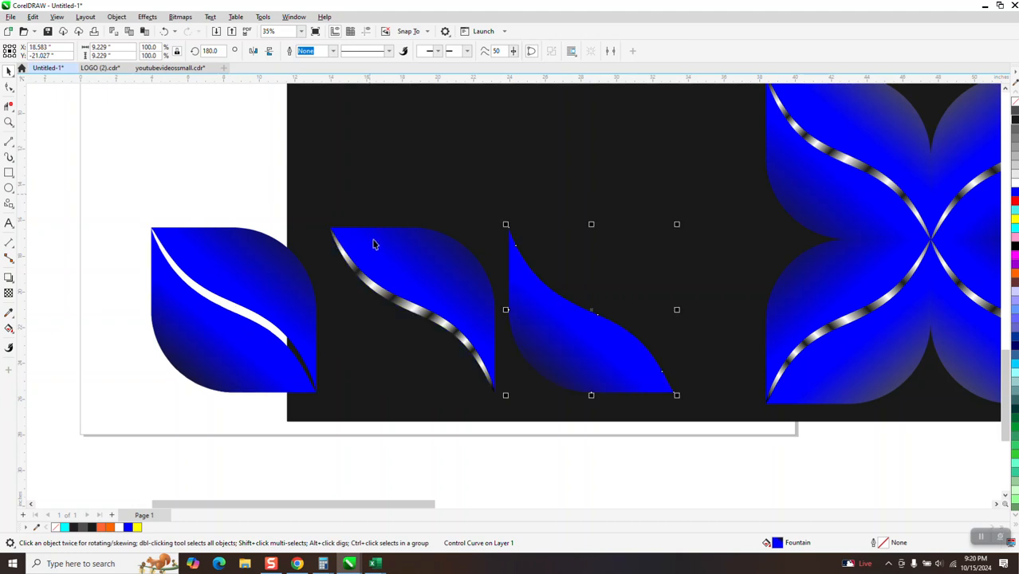
- Nudge the metallic strip 10 inches left between the two clones, and return the original lower half beneath the original upper half
left_click(393, 297)
key("ctrl+z")
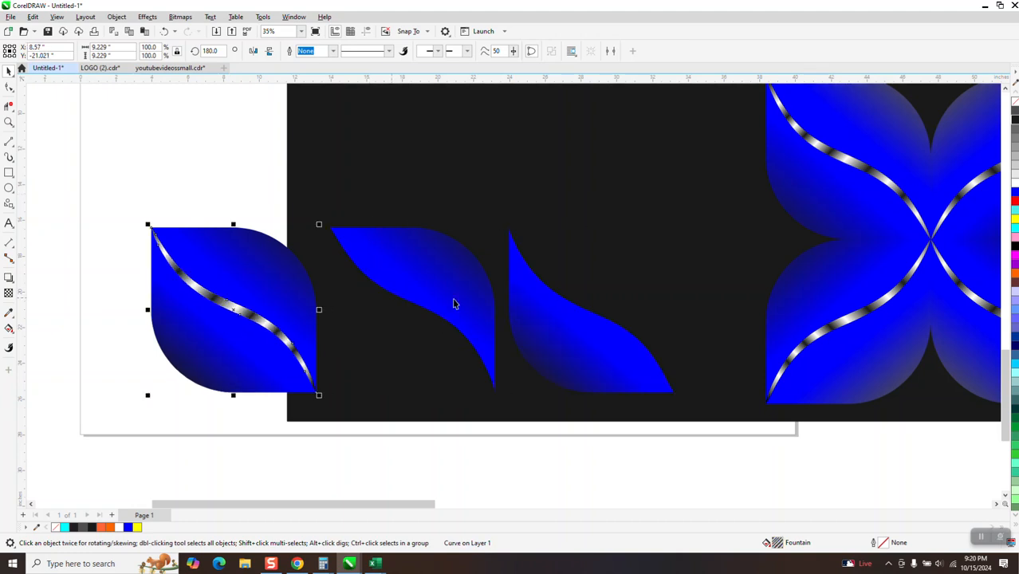
left_click(557, 333)
key("ctrl+z")
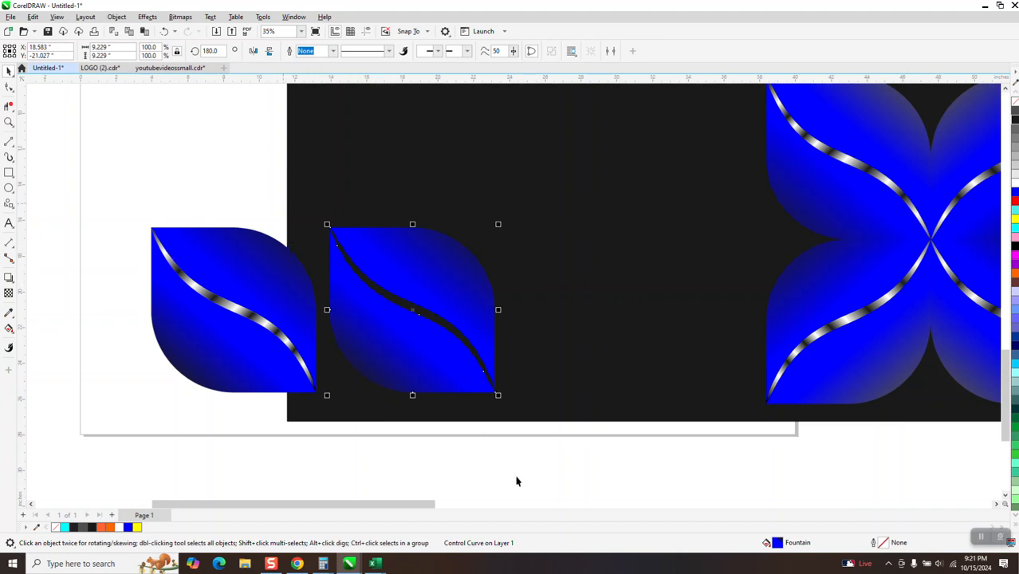
- Move the original leaf halves without a strip off the dark background, up and to the left of the cloned leaf
left_click_drag(526, 467, 316, 182)
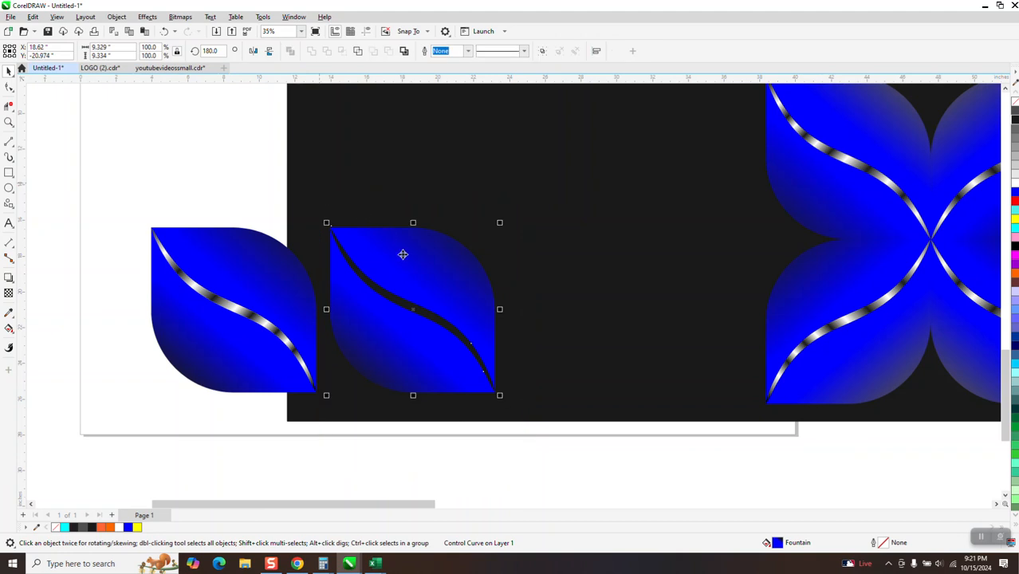
left_click_drag(413, 309, 82, 160)
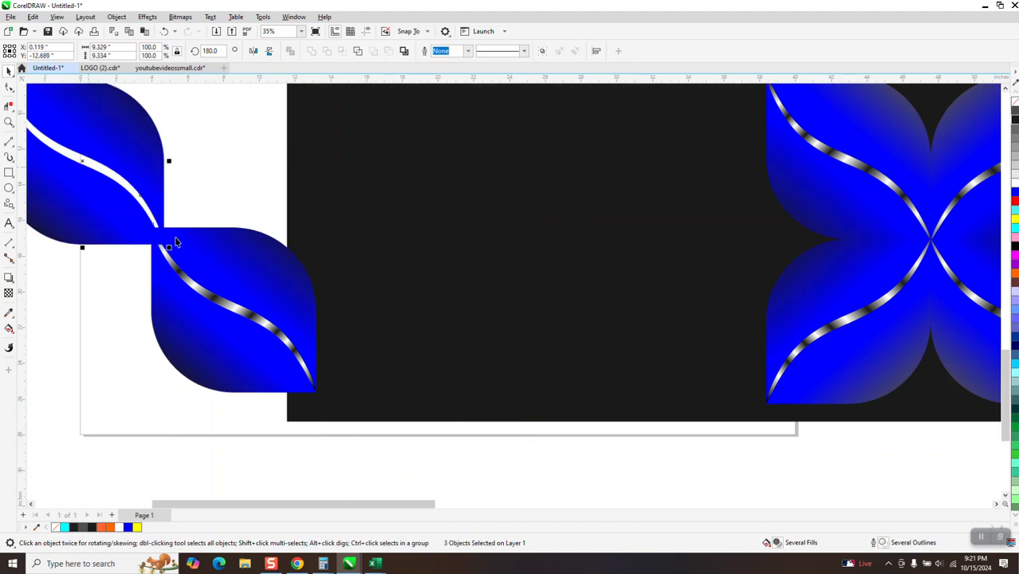
scroll(338, 253, "down", 1)
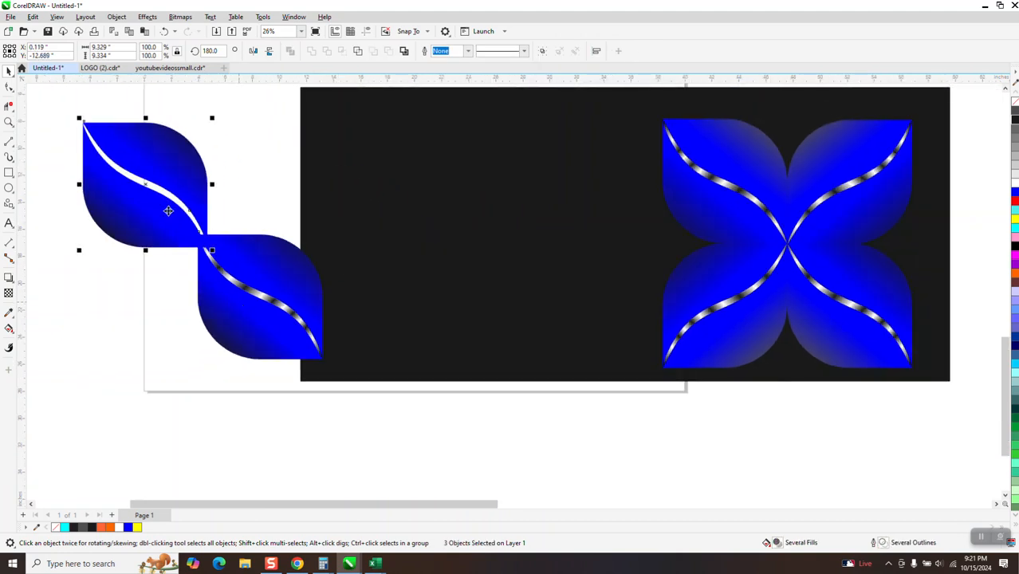
left_click_drag(164, 183, 108, 156)
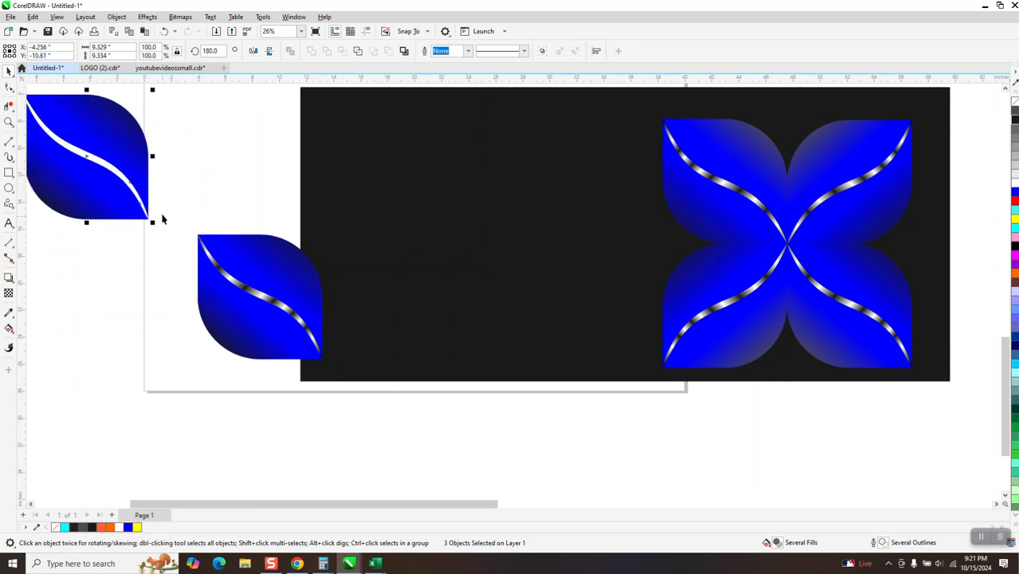
- Move the cloned leaf with its metallic strip onto the dark background beside the existing motif, and mirror a copy upward
left_click_drag(176, 210, 371, 388)
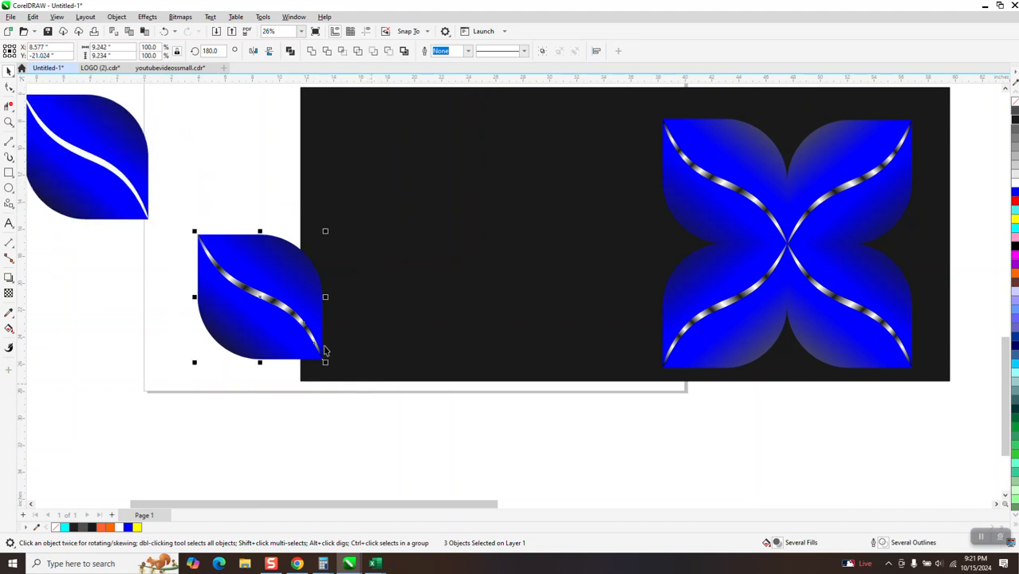
left_click_drag(260, 303, 517, 308)
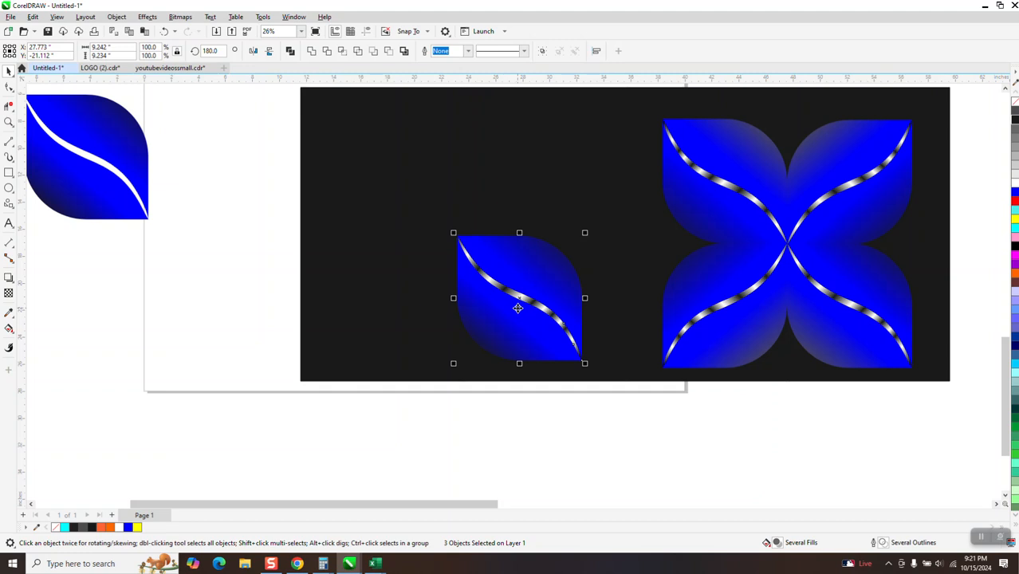
left_click_drag(519, 364, 518, 205)
- Select both cloned leaves and mirror a copy to the left to complete the four-leaf motif
scroll(597, 288, "down", 1)
scroll(598, 289, "down", 1)
left_click_drag(611, 133, 443, 381)
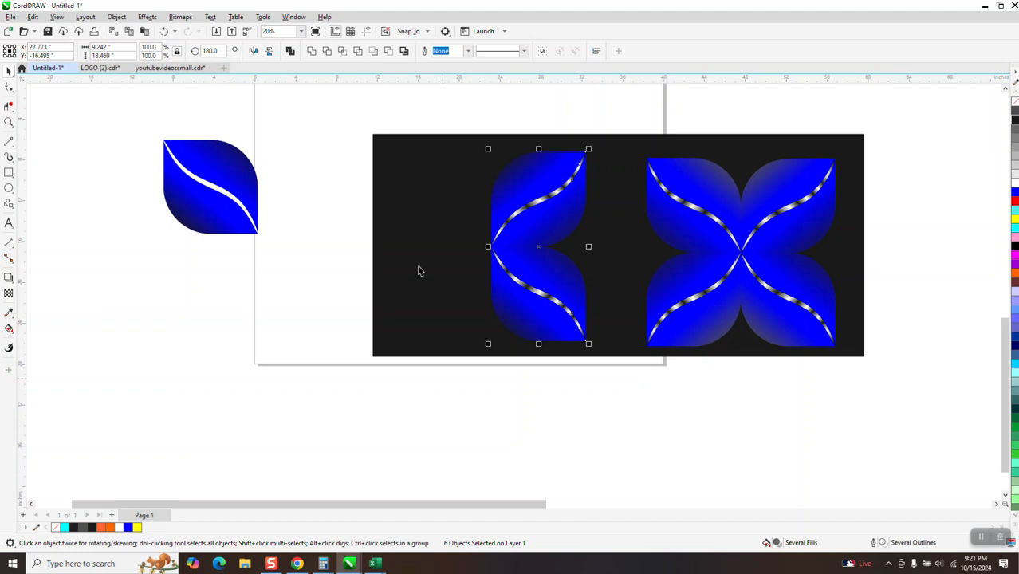
left_click_drag(589, 247, 393, 248)
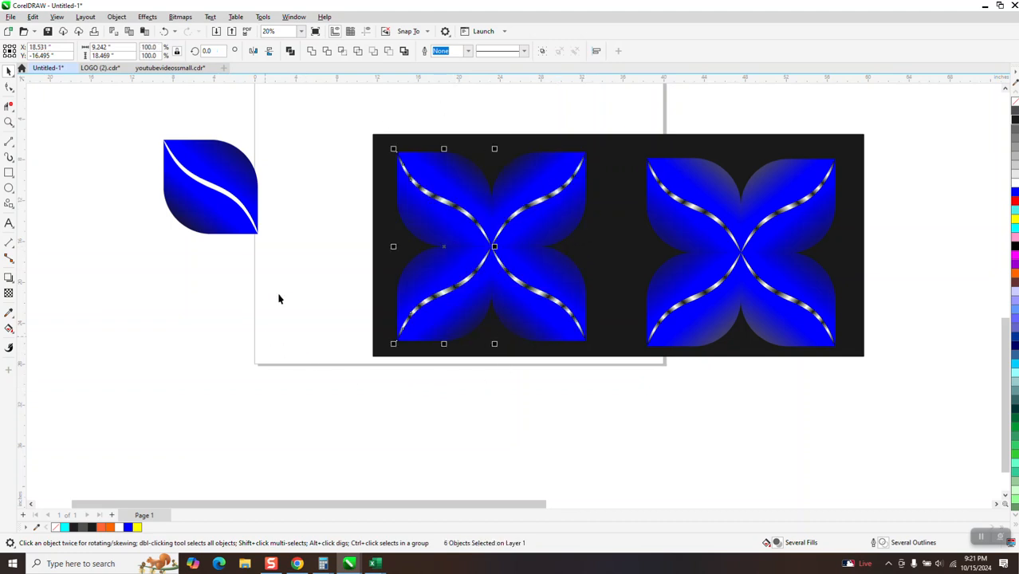
- Move the original leaf halves down beside the dark background, just left of the new motif
left_click_drag(144, 128, 276, 260)
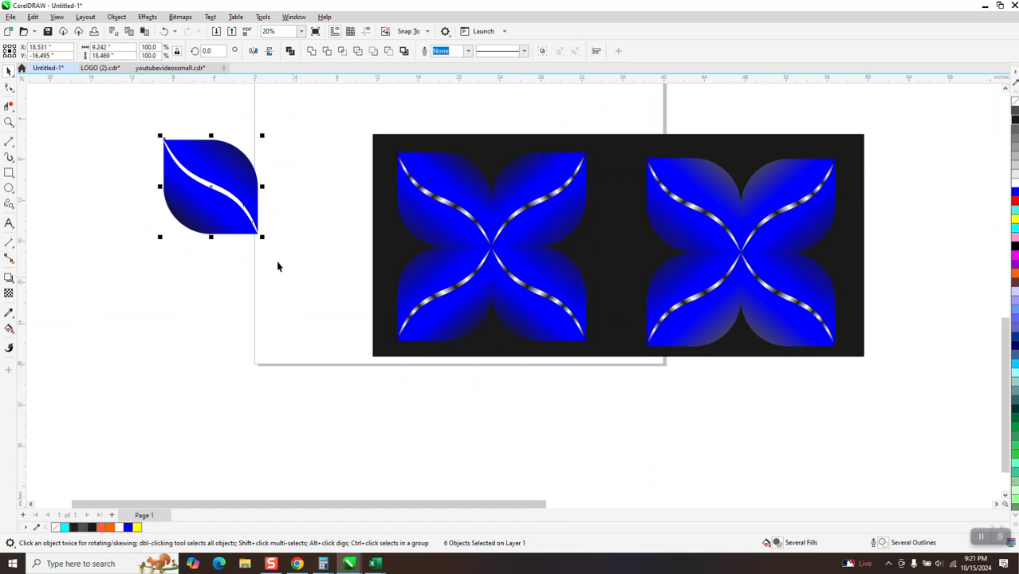
left_click_drag(236, 192, 326, 297)
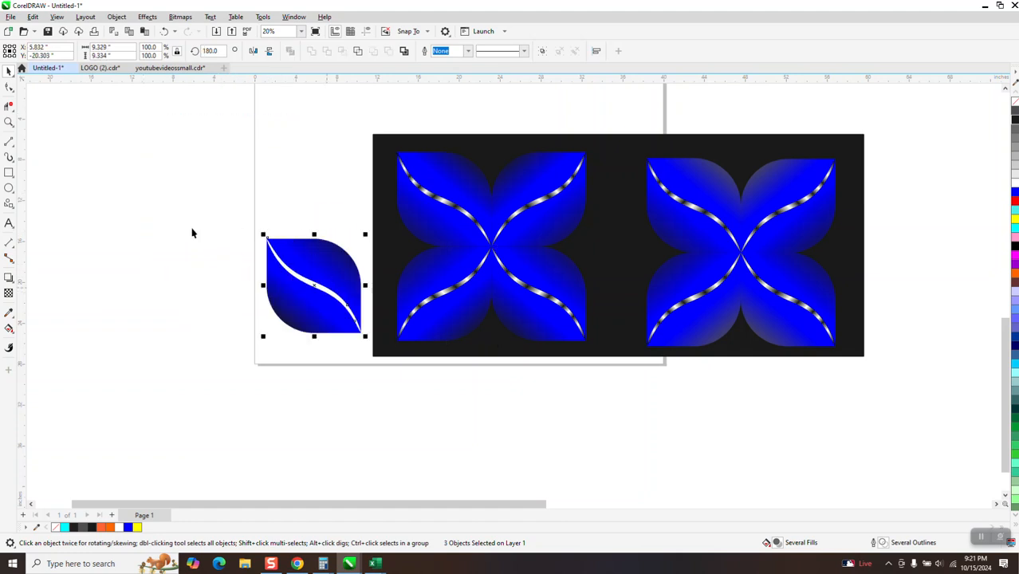
- Adjust the original lower half's fountain fill so its black end node sits slightly closer to the blue node
left_click(9, 121)
left_click_drag(284, 129, 687, 405)
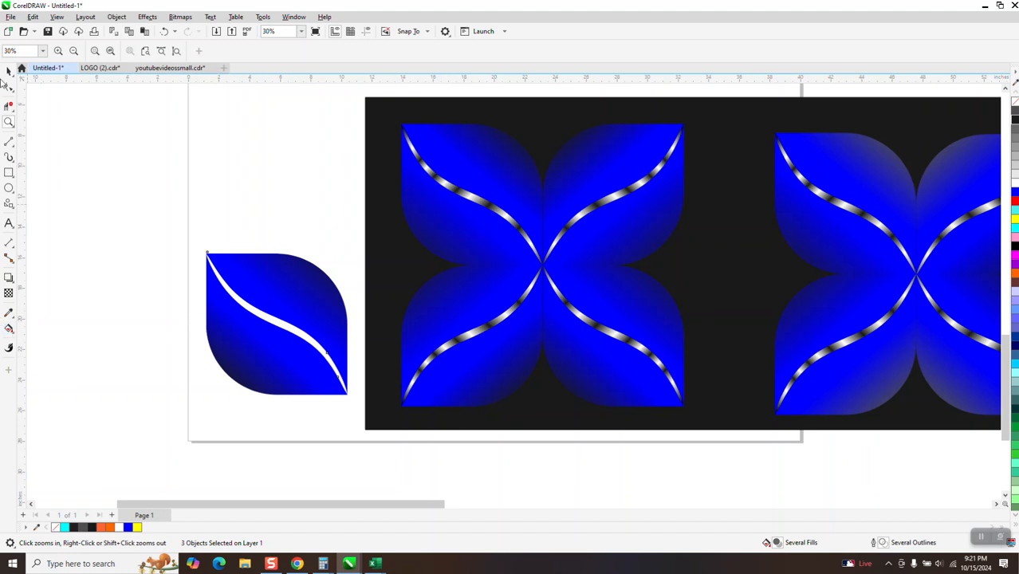
left_click(8, 70)
left_click(114, 200)
left_click(260, 350)
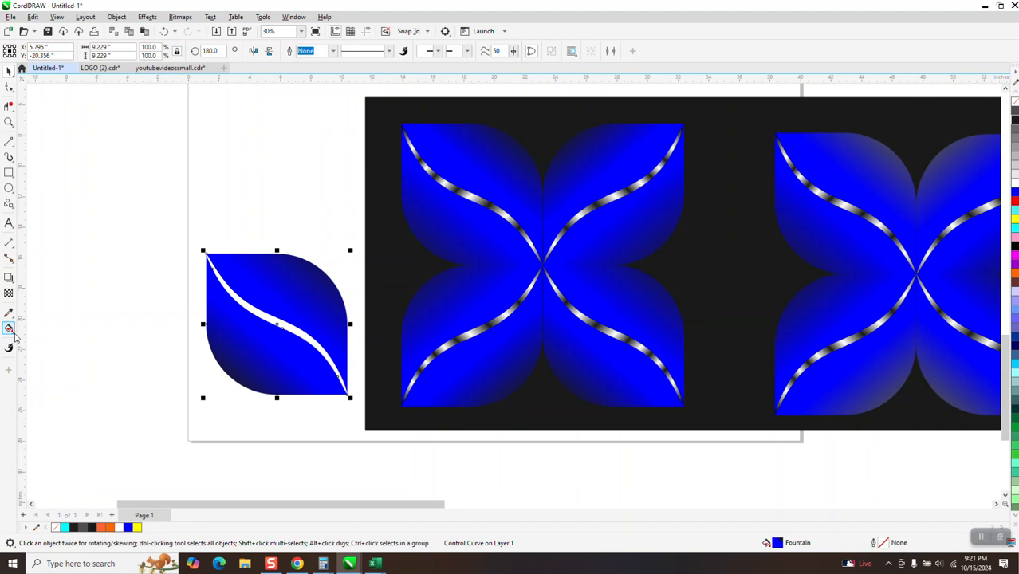
left_click(13, 331)
left_click(36, 328)
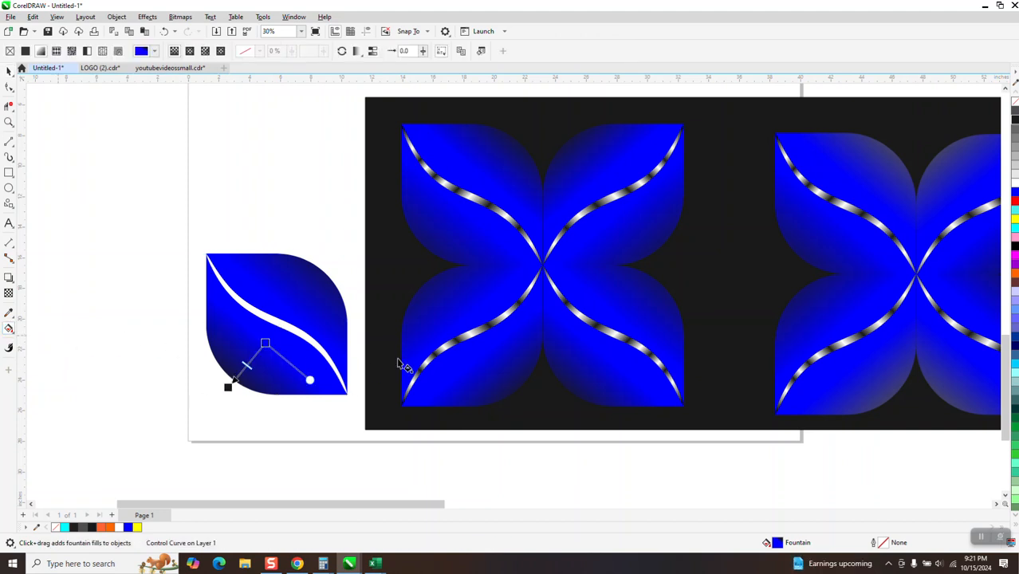
left_click_drag(228, 387, 242, 368)
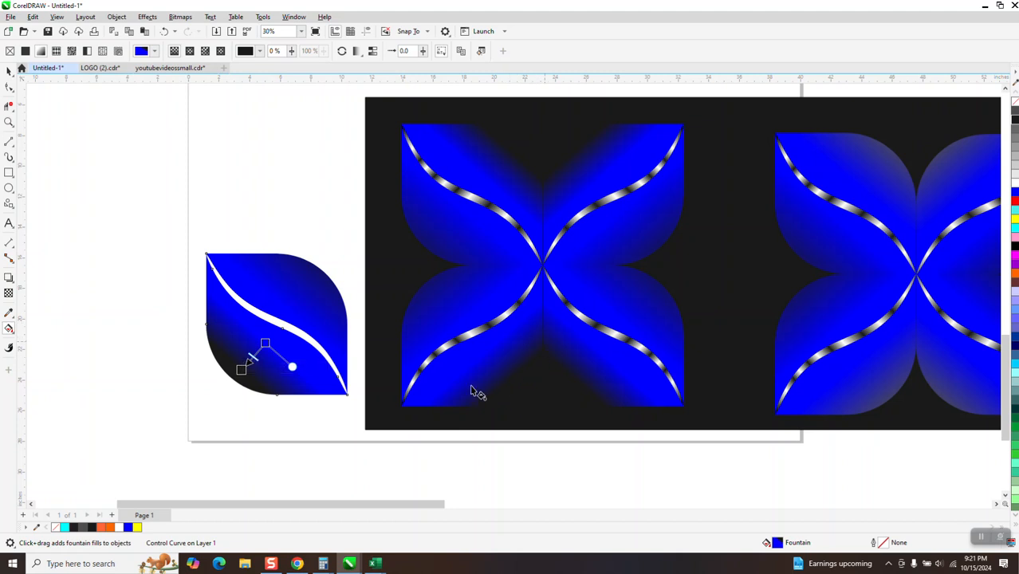
mouse_move(242, 369)
left_mouse_down()
mouse_move(214, 325)
mouse_move(231, 379)
left_mouse_up()
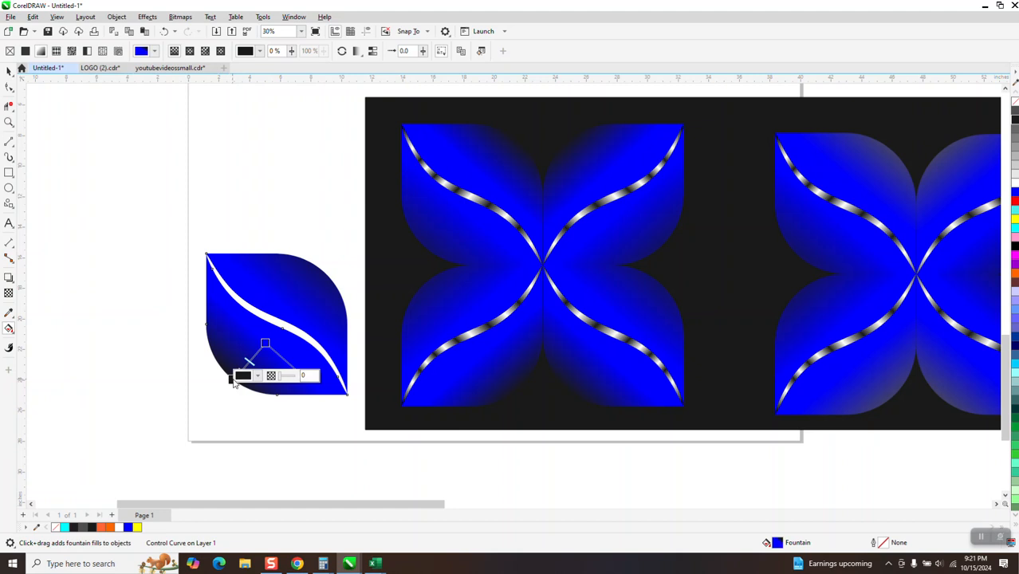
- Place the original upper half's black gradient node on the outer curve and its blue node at the strip gap
left_click_drag(309, 326, 320, 272)
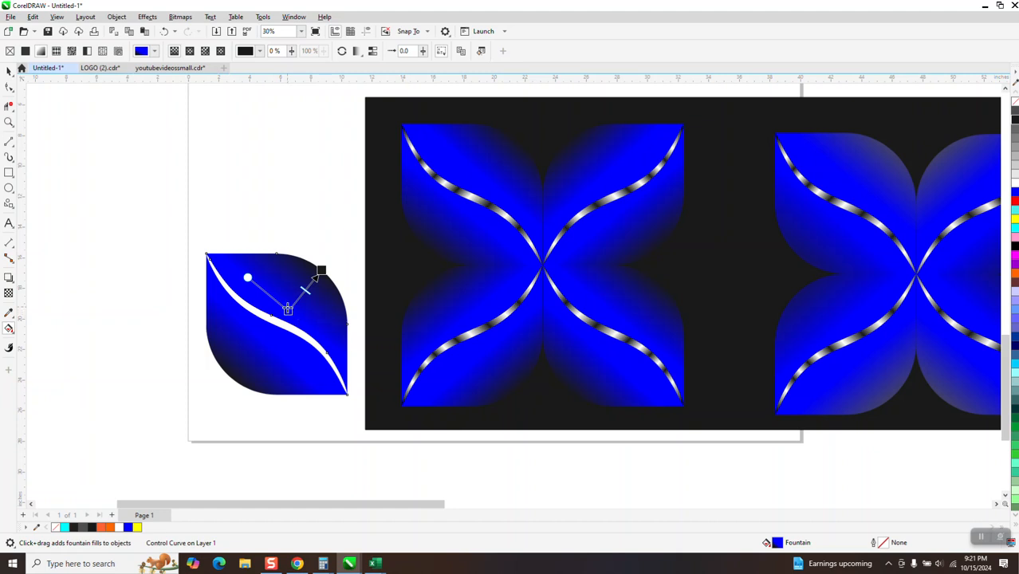
left_click_drag(287, 311, 282, 320)
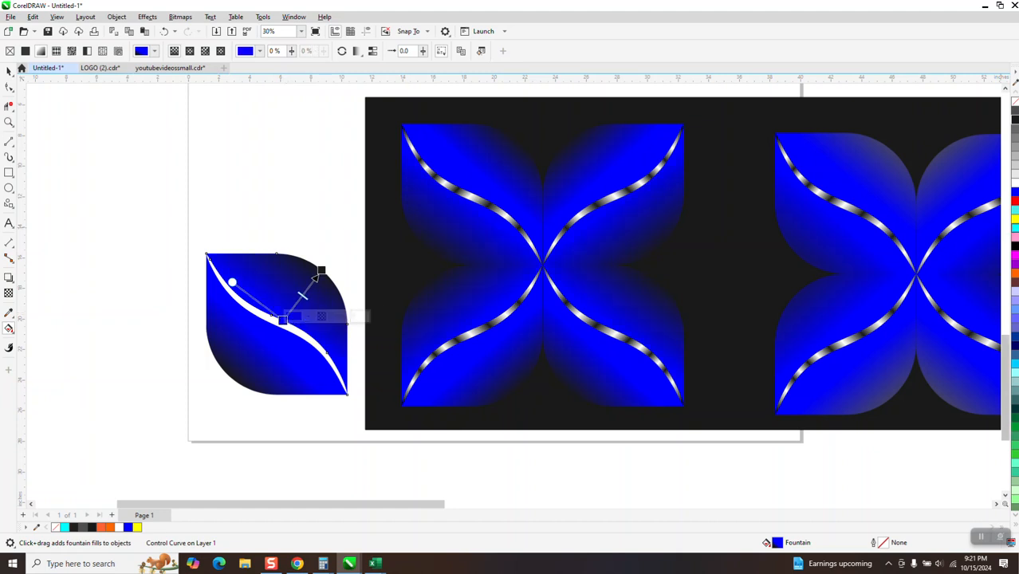
- Add a cyan node between the blue and black nodes in the fountain fills of both original halves
left_click_drag(1014, 231, 298, 299)
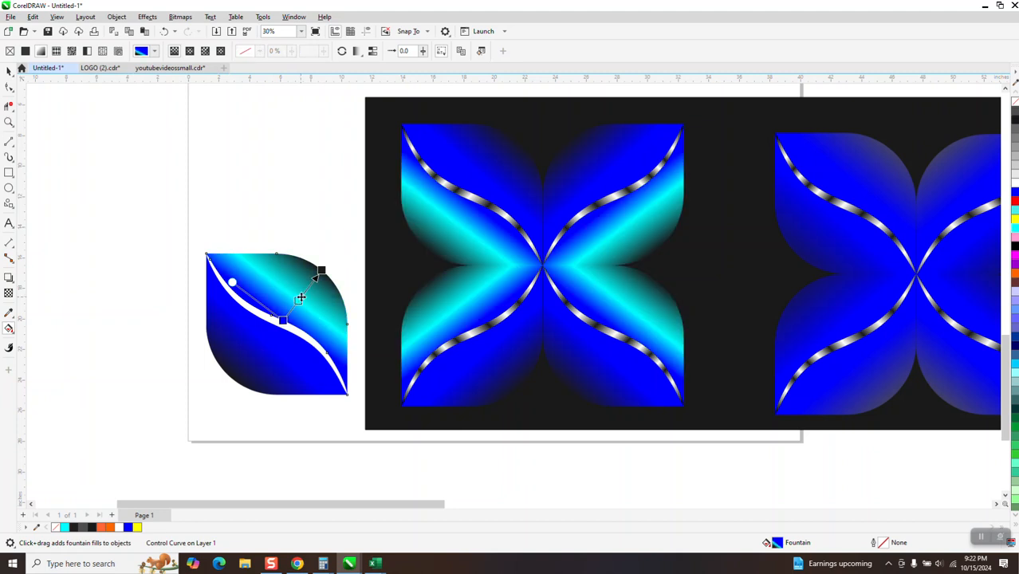
left_click(260, 348)
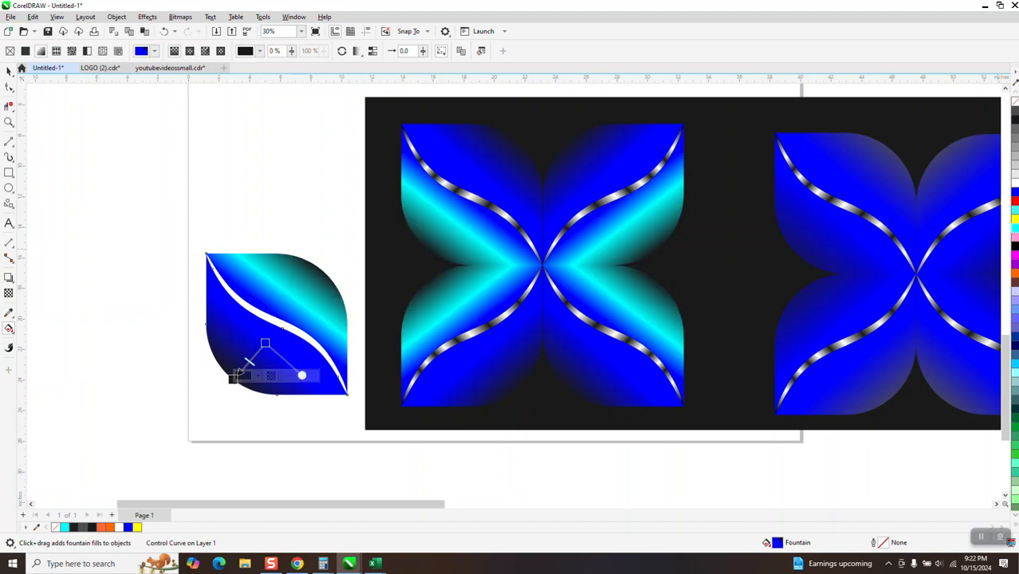
left_click_drag(1014, 232, 253, 356)
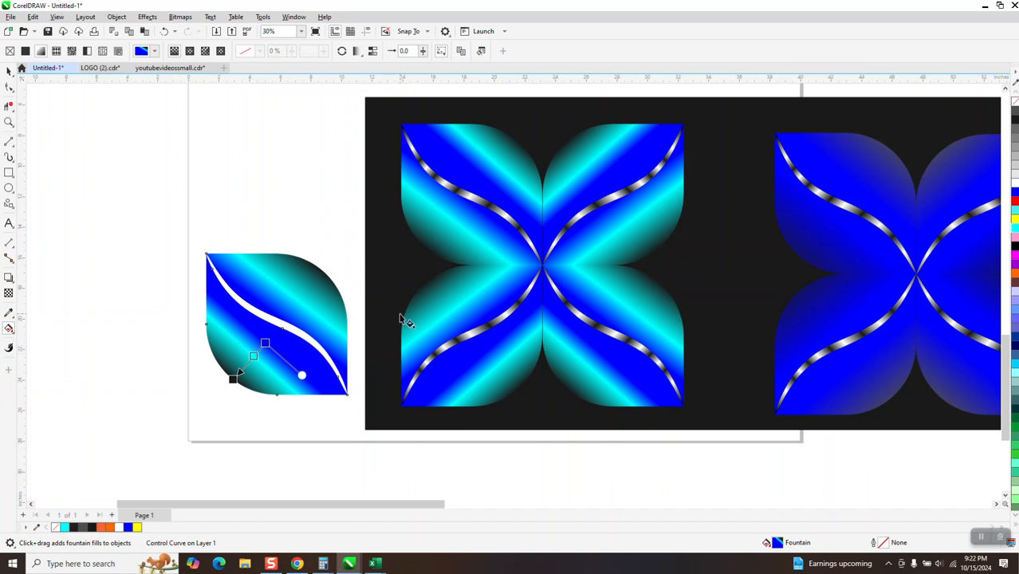
- Extend the lower half's black gradient node outside the leaf and slide its cyan node to the 80% position
scroll(409, 312, "down", 1)
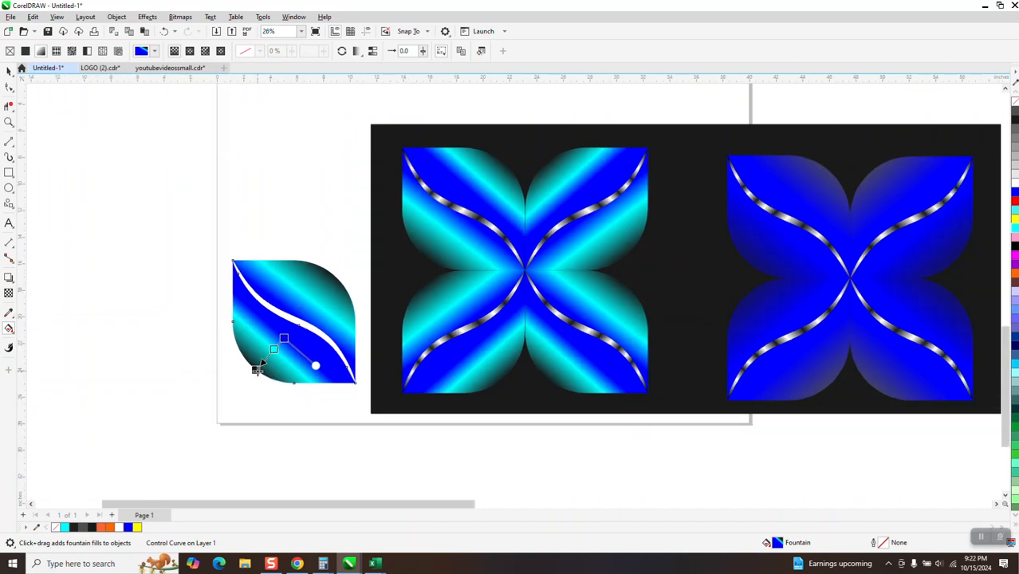
left_click_drag(257, 368, 237, 390)
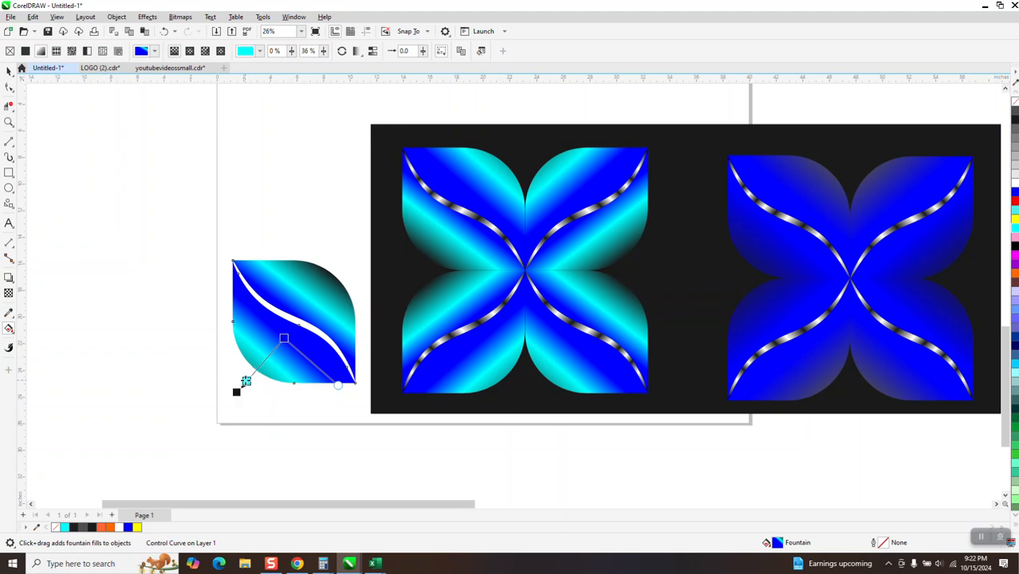
left_click(245, 381)
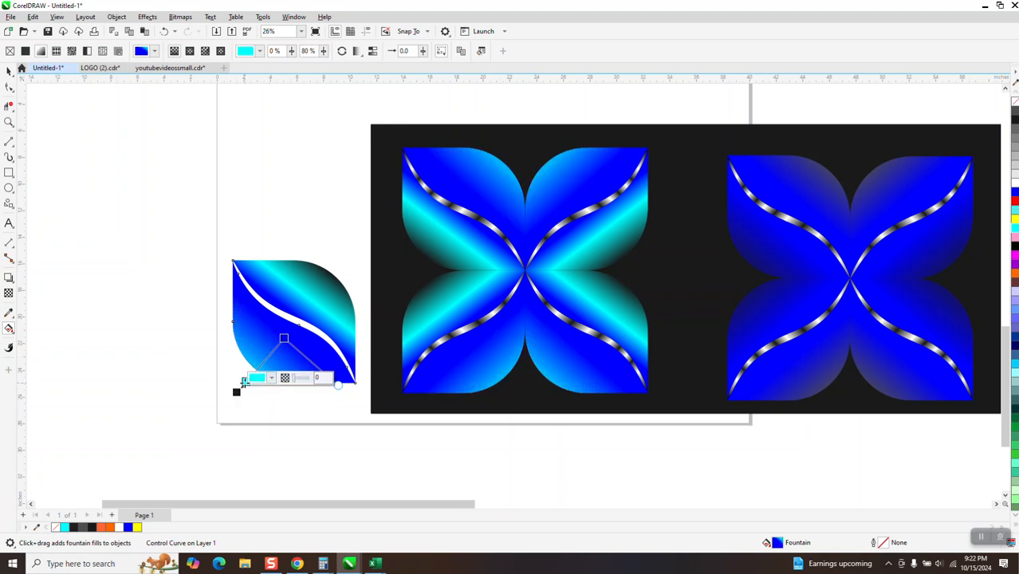
- Pull the lower half's black gradient node back to the leaf's outer curve and remove the cyan nodes from both original halves
left_click_drag(236, 391, 255, 369)
left_click(255, 369)
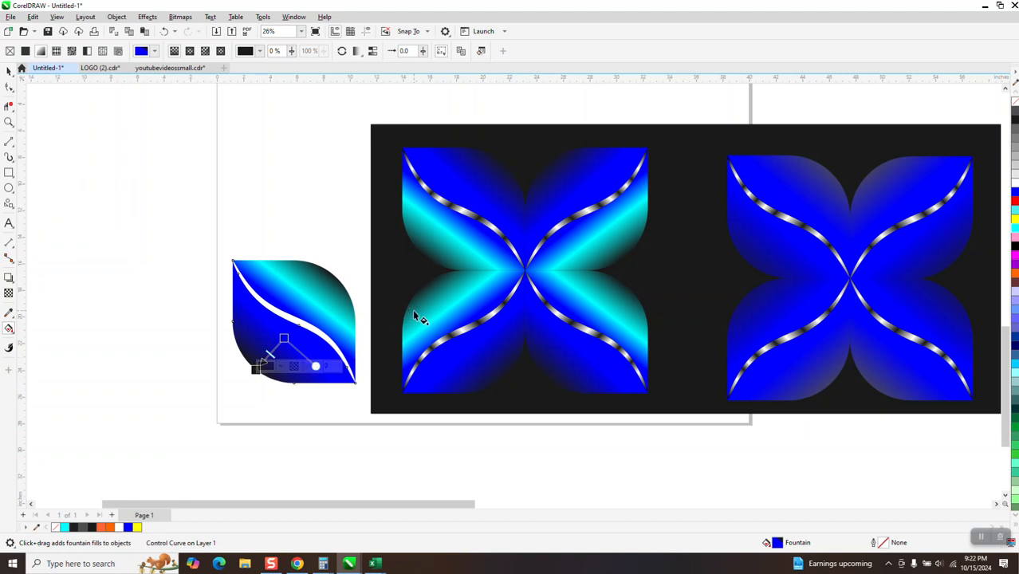
left_click(322, 303)
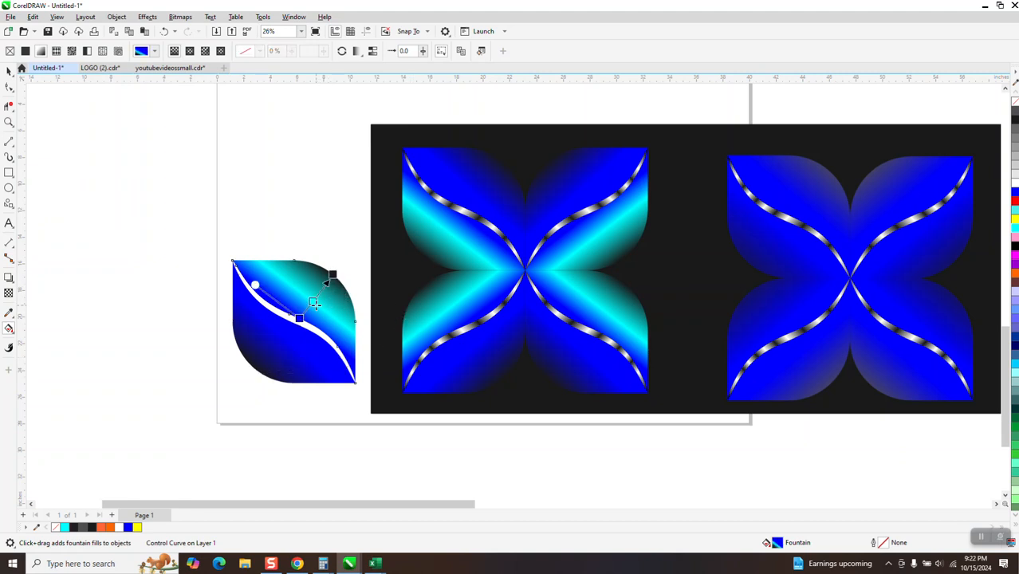
left_click(313, 302)
left_click(316, 302)
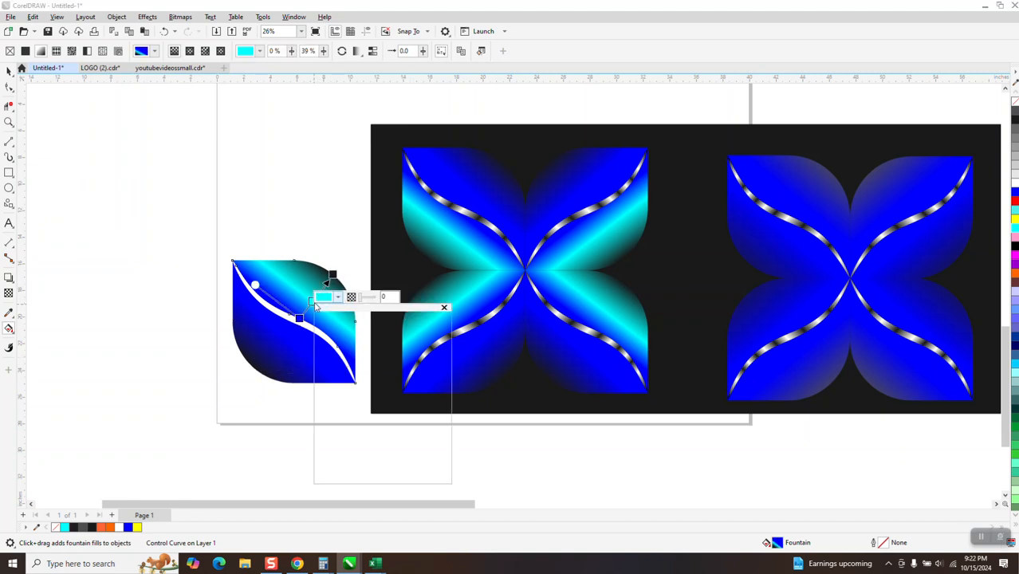
left_click(312, 300)
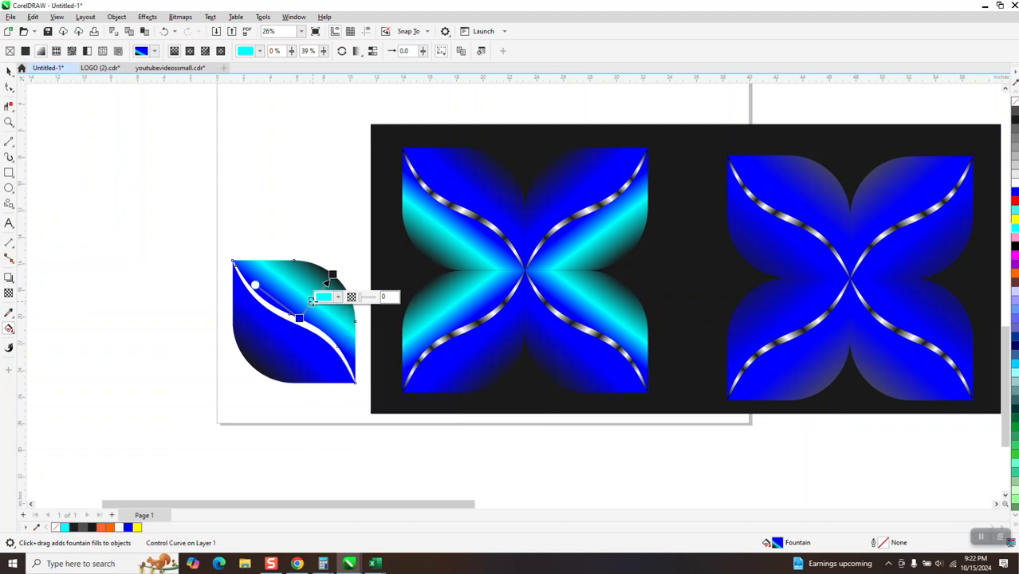
double_click(312, 301)
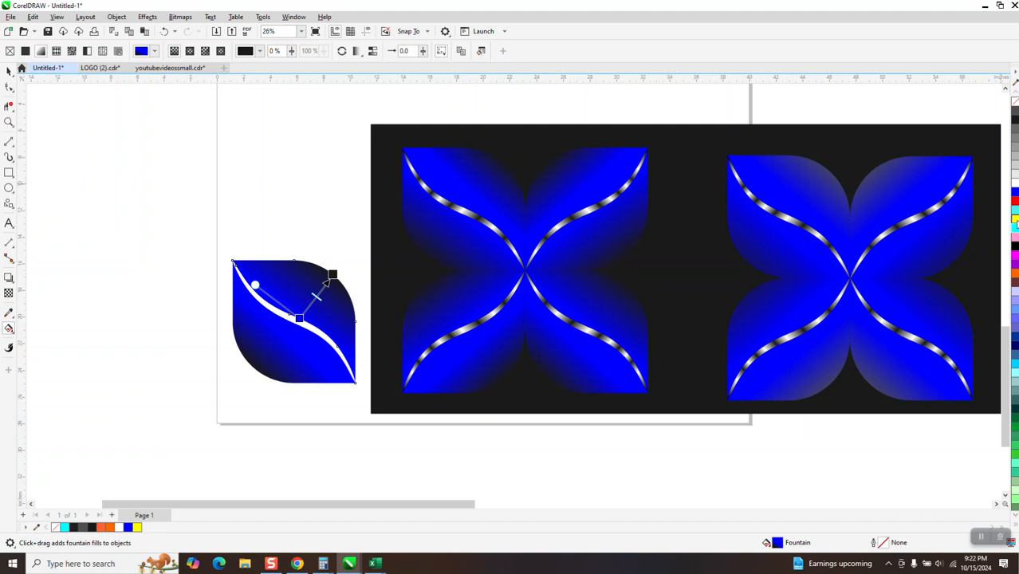
- Add a yellow node between the blue and black nodes in the fountain fills of both original halves
left_click_drag(1015, 220, 310, 302)
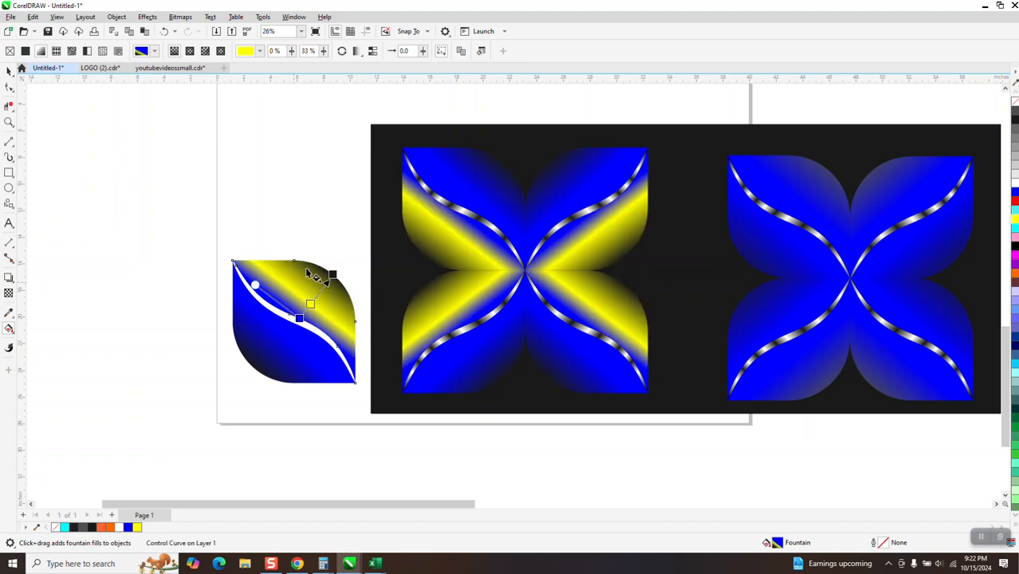
left_click(277, 341)
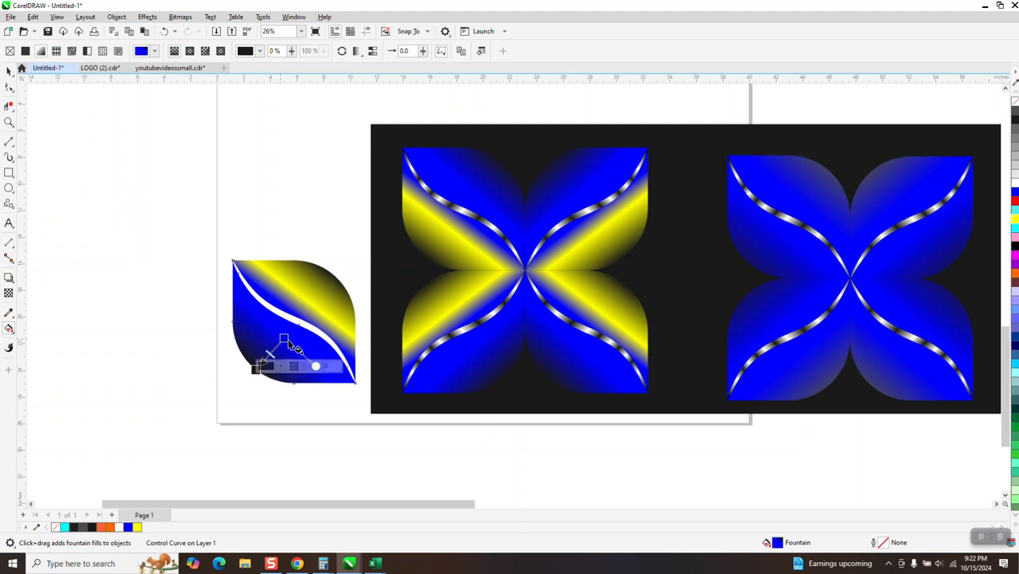
left_click_drag(1015, 219, 275, 344)
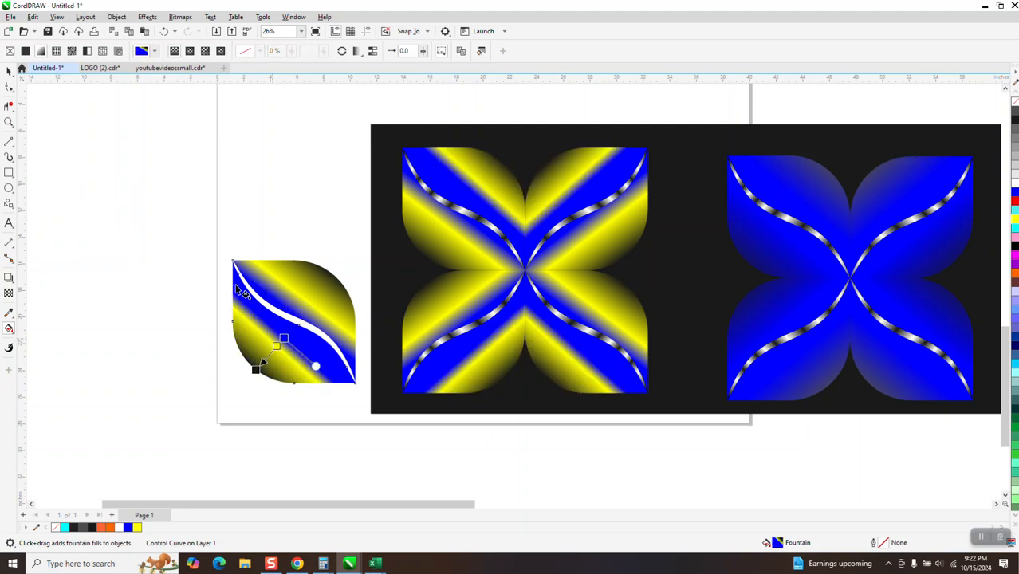
- Set the nudge distance to 0.1 inch and nudge the motif's upper-left leaf with its divider once to the right
left_click(9, 122)
left_click_drag(409, 156, 694, 398)
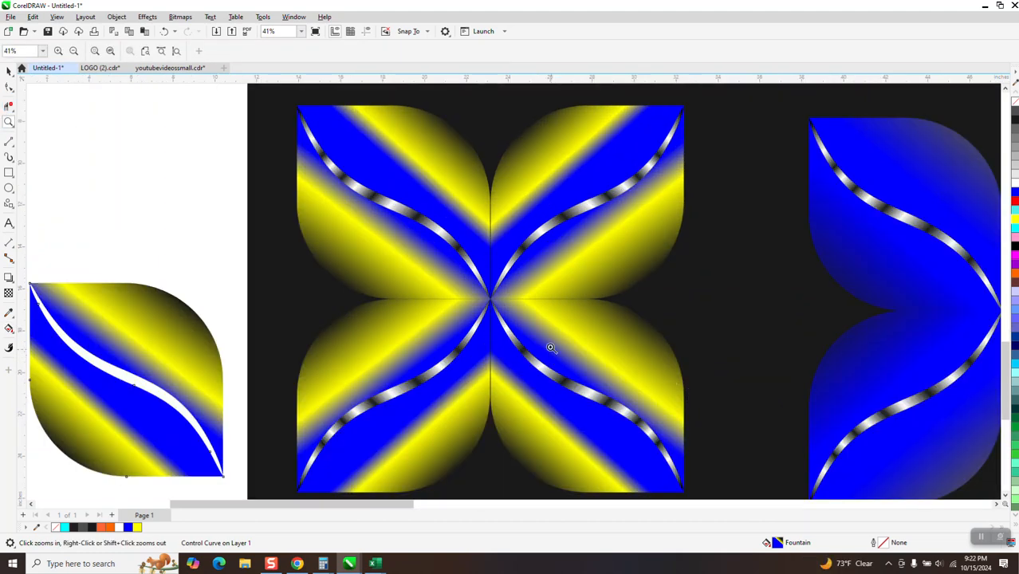
scroll(277, 217, "down", 2)
left_click(9, 73)
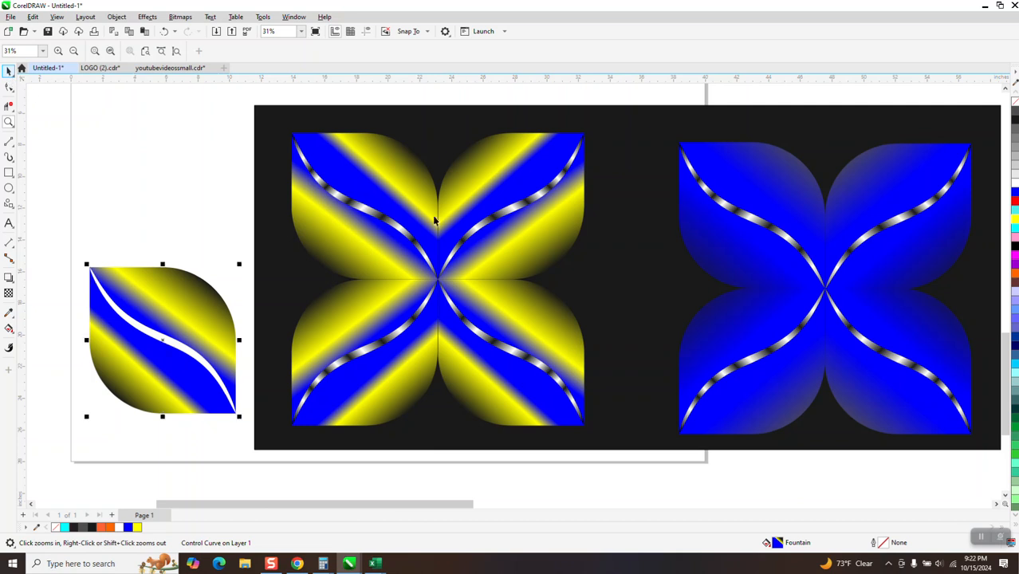
left_click(472, 219)
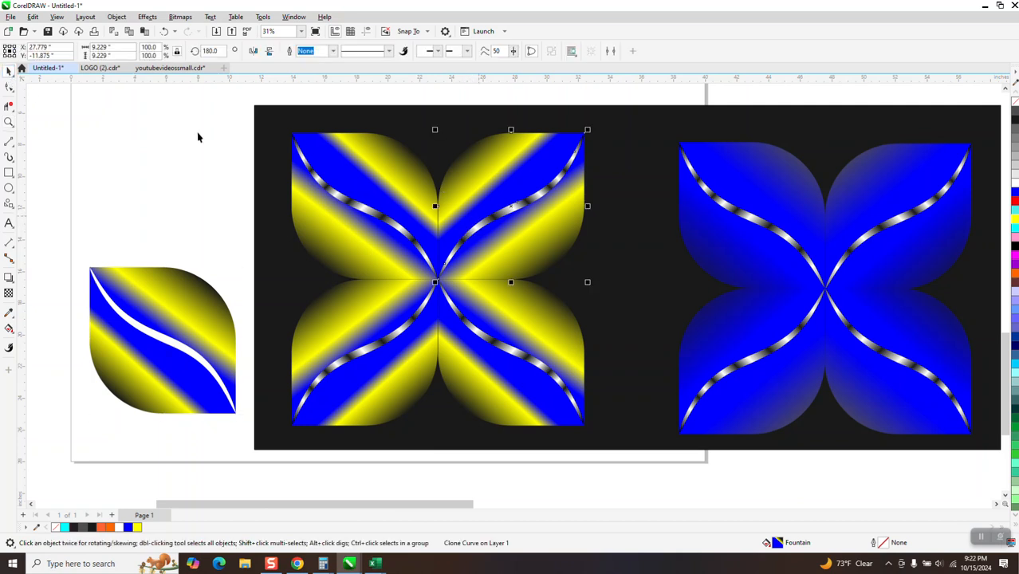
left_click(153, 139)
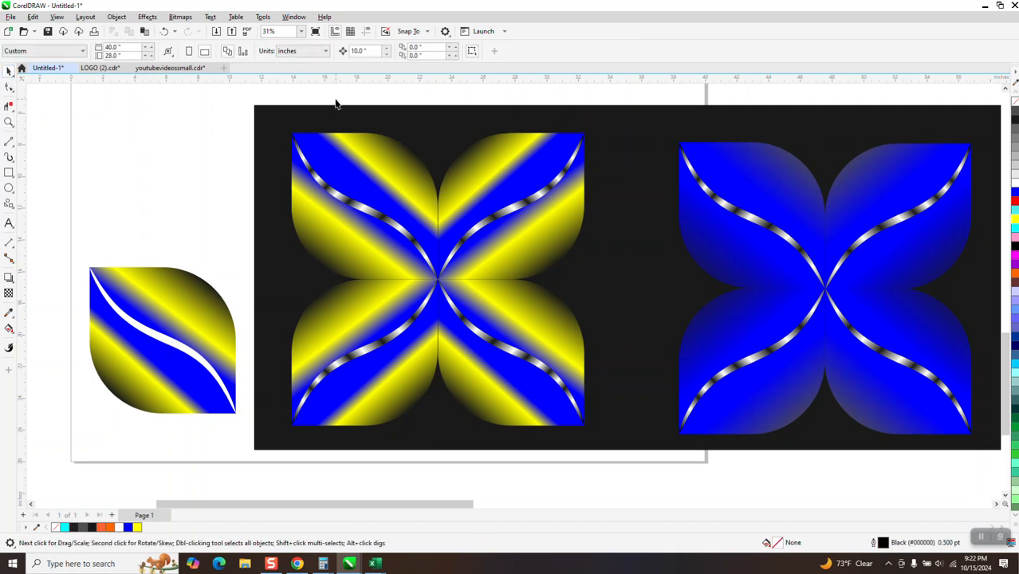
left_click(360, 50)
type("1")
left_click_drag(249, 110, 452, 312)
key("Right")
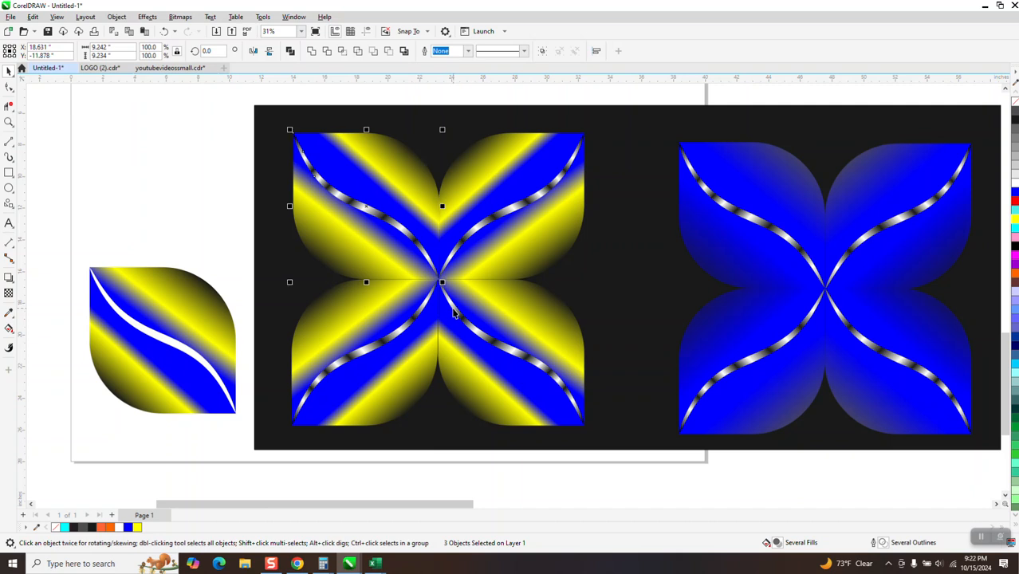
- Nudge the lower-left leaf right by 0.1 inch, and both lower leaves with their dividers up by 0.1 inch
left_click_drag(233, 255, 458, 431)
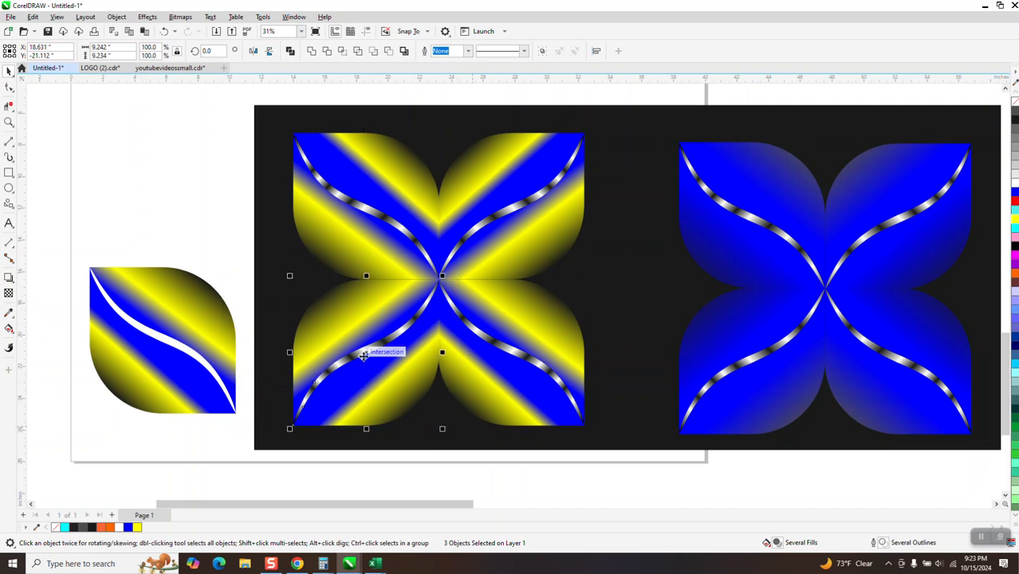
left_click_drag(240, 259, 613, 451)
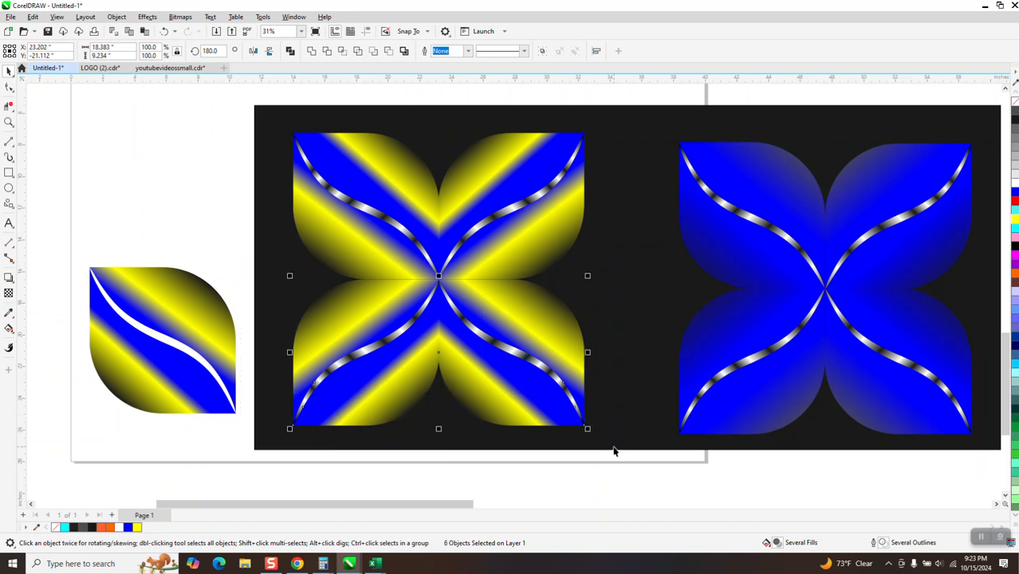
key("Up")
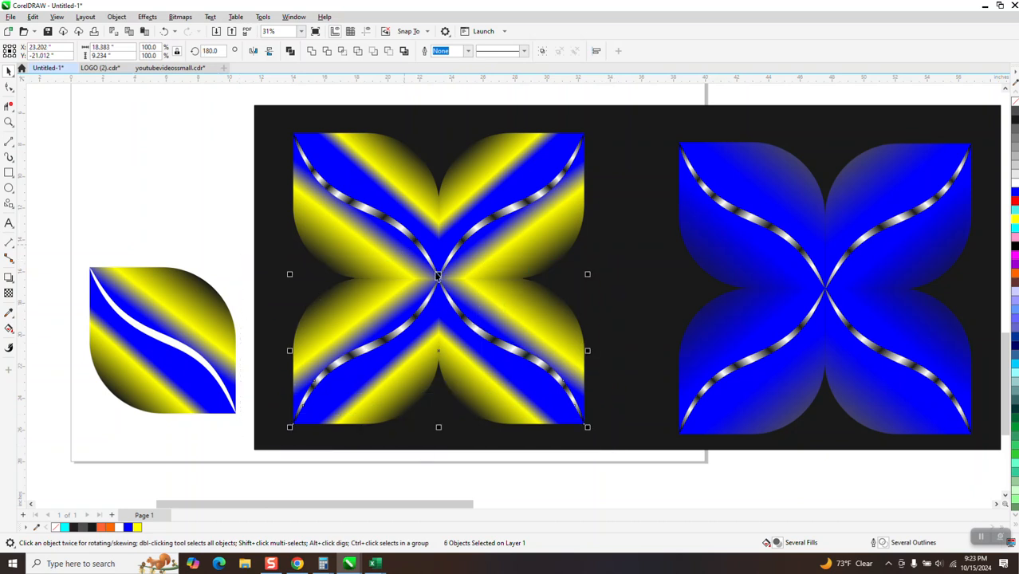
left_click(9, 122)
left_click_drag(351, 230, 596, 355)
scroll(576, 295, "down", 1)
scroll(541, 226, "down", 1)
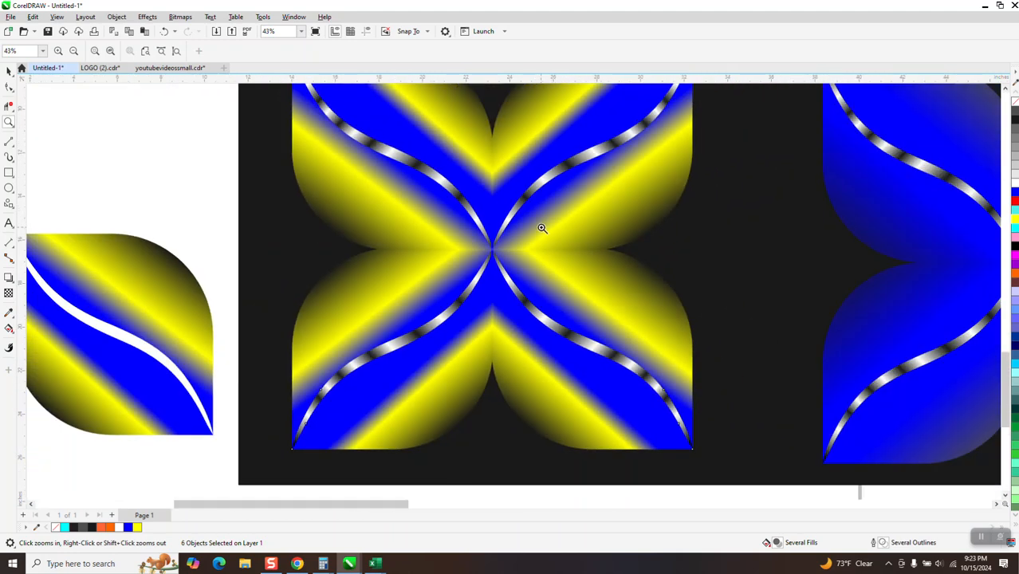
scroll(542, 228, "down", 1)
scroll(535, 231, "down", 1)
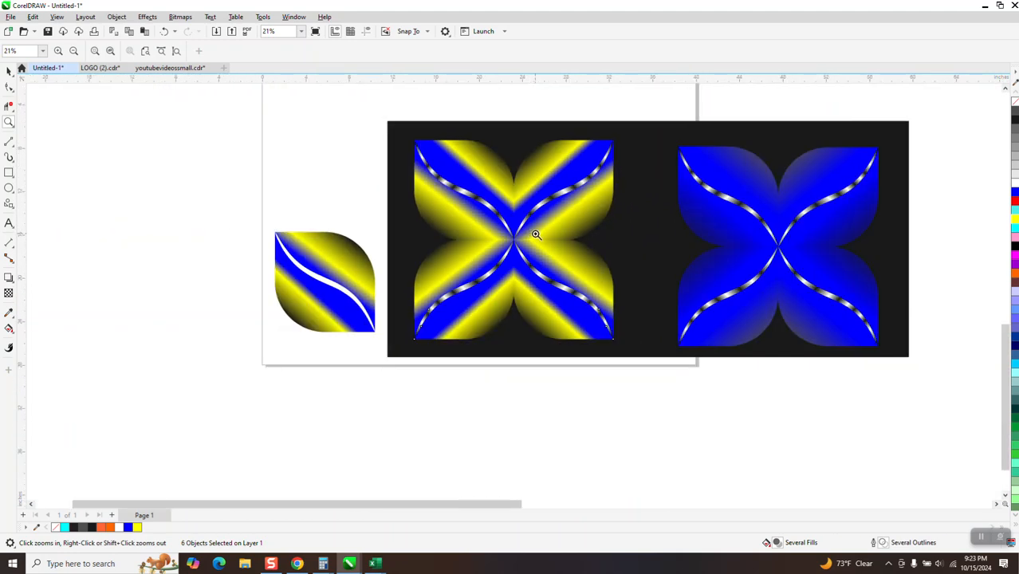